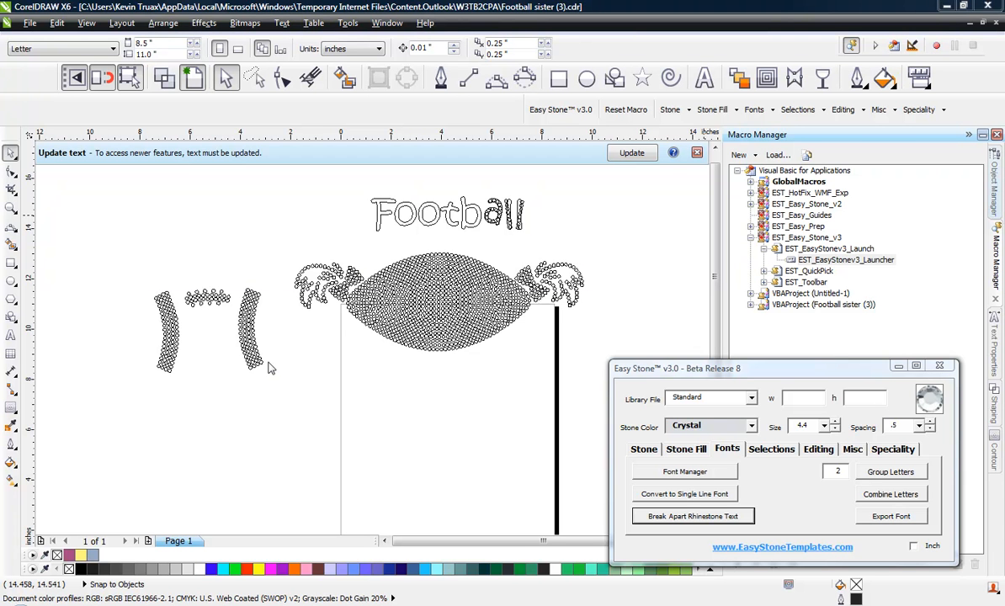
- Switch the drawing display from Wireframe to Enhanced view
click(86, 23)
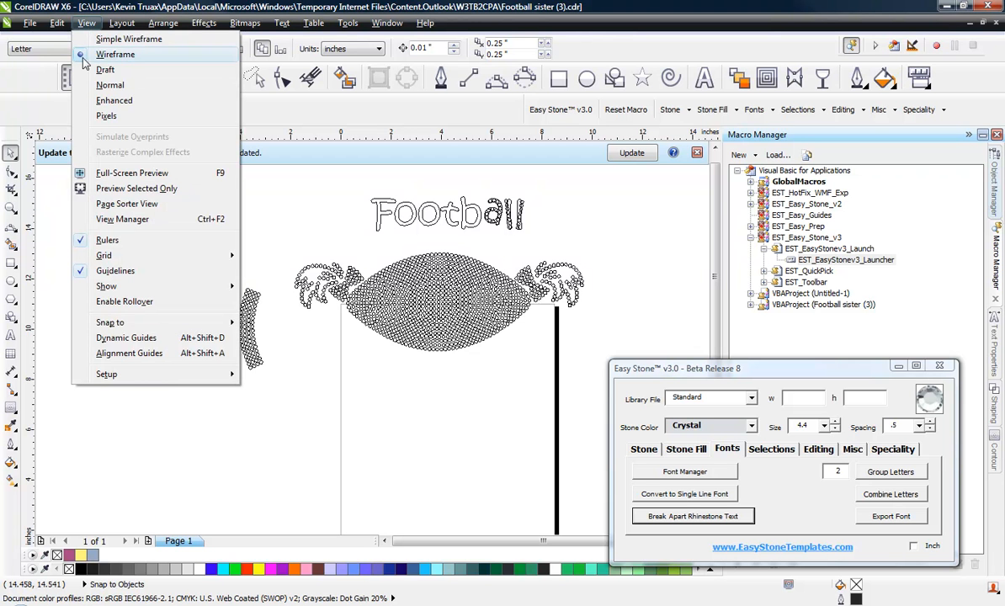
click(108, 100)
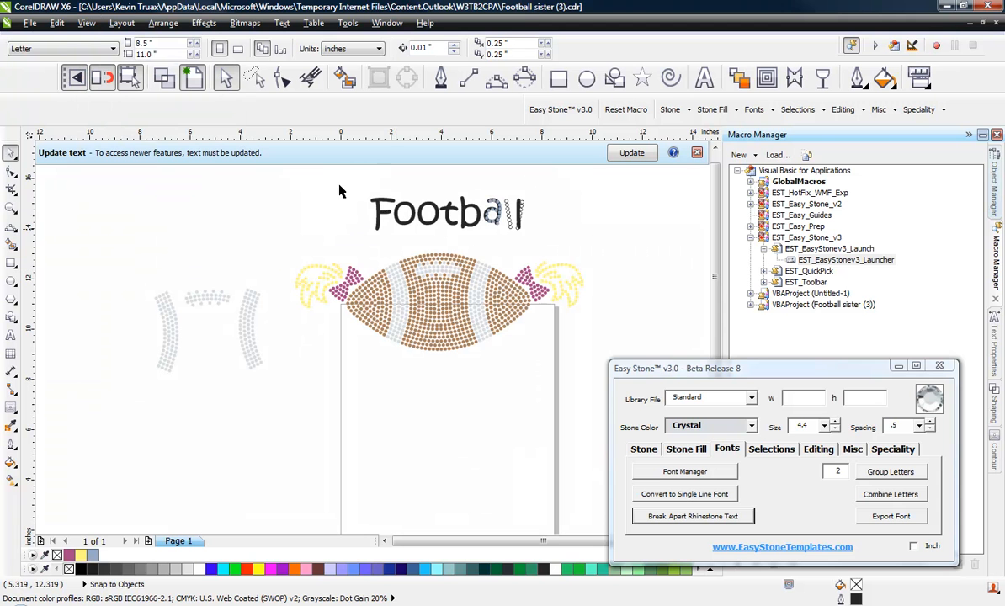
click(171, 78)
click(192, 77)
- Examine the partly stoned Football lettering and the rhinestone football artwork below it
scroll(596, 218, up, 1)
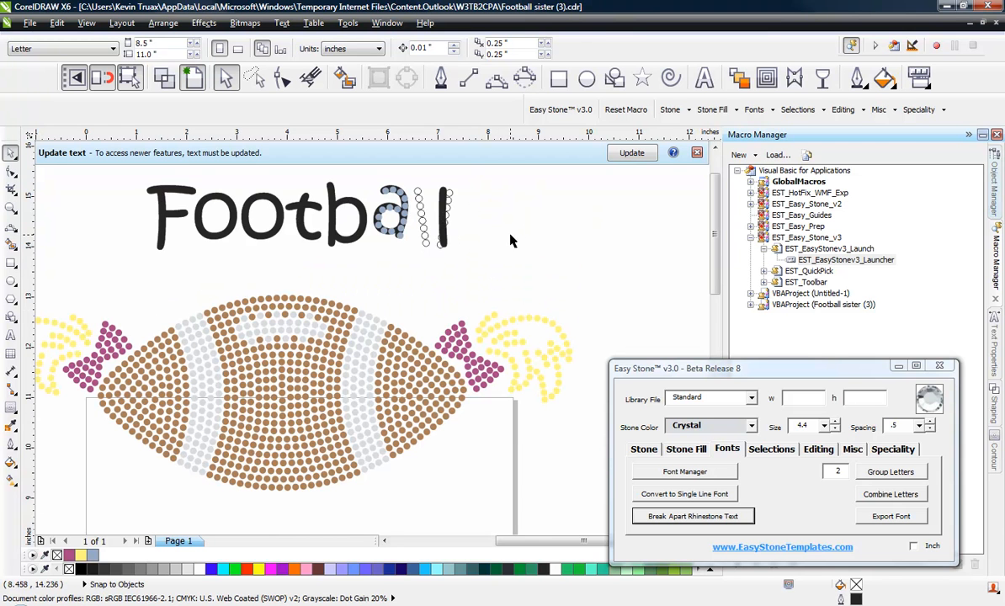
scroll(503, 253, down, 1)
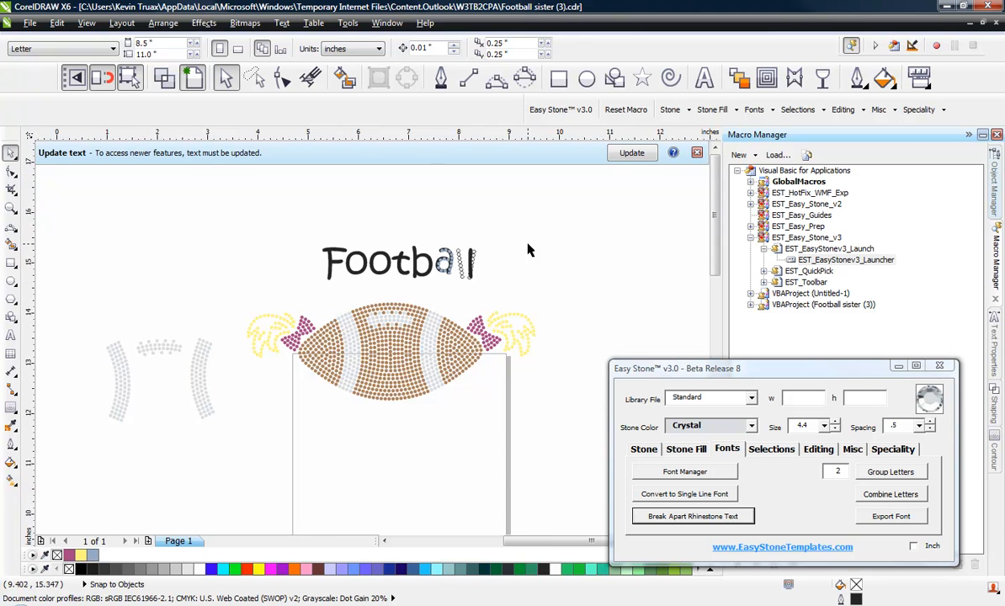
scroll(527, 252, up, 4)
scroll(290, 248, down, 2)
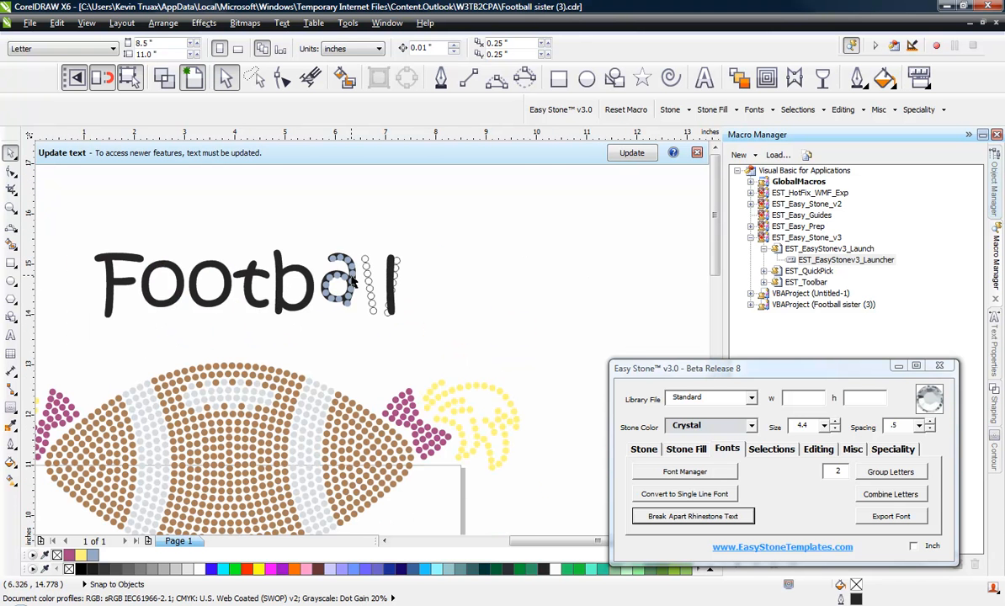
scroll(331, 261, up, 2)
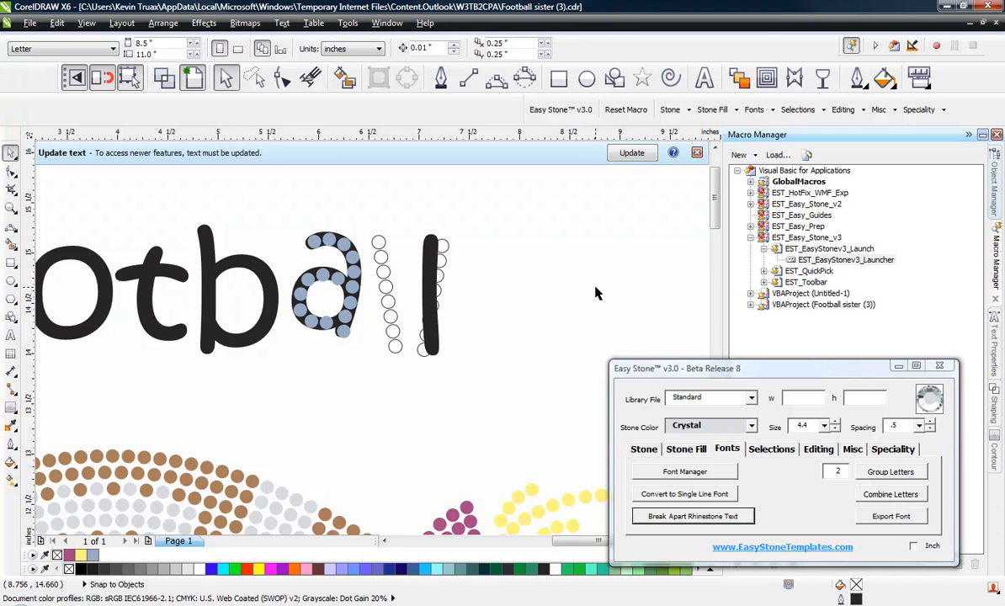
scroll(595, 293, down, 1)
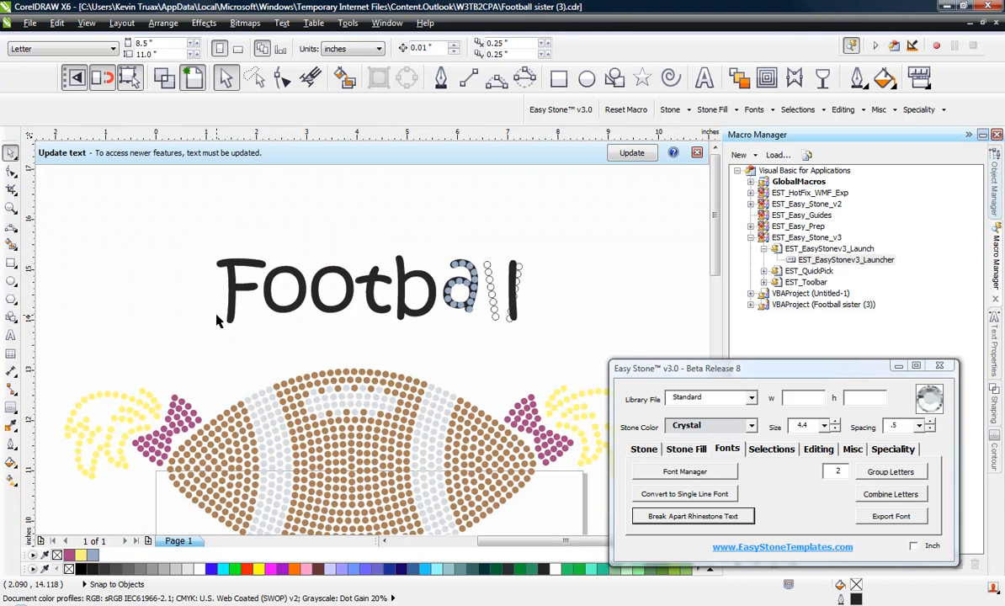
scroll(164, 236, down, 1)
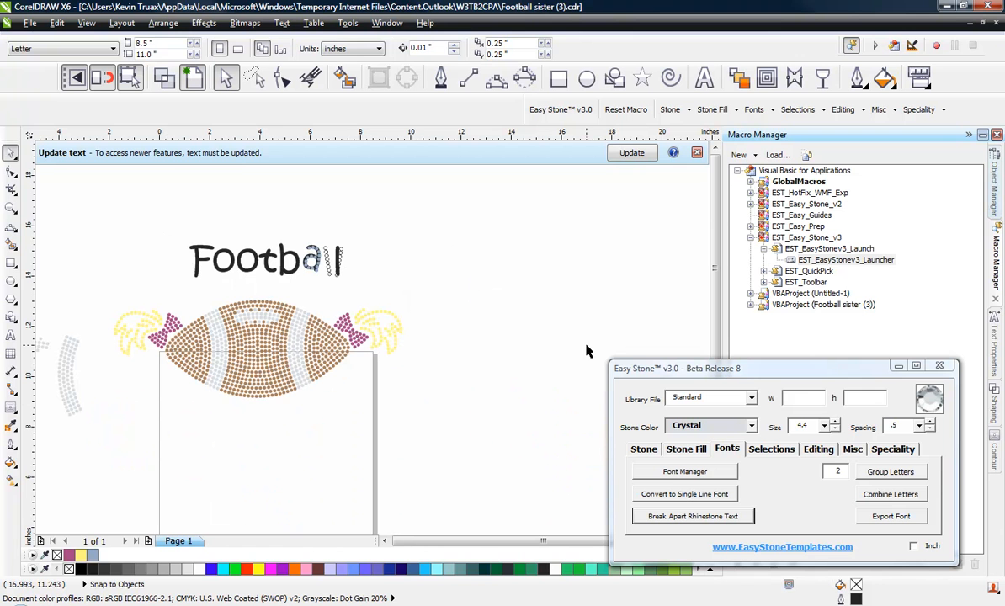
- Add artistic text reading "Football" and "Sister" on two lines in the blank area right of the football artwork
click(703, 78)
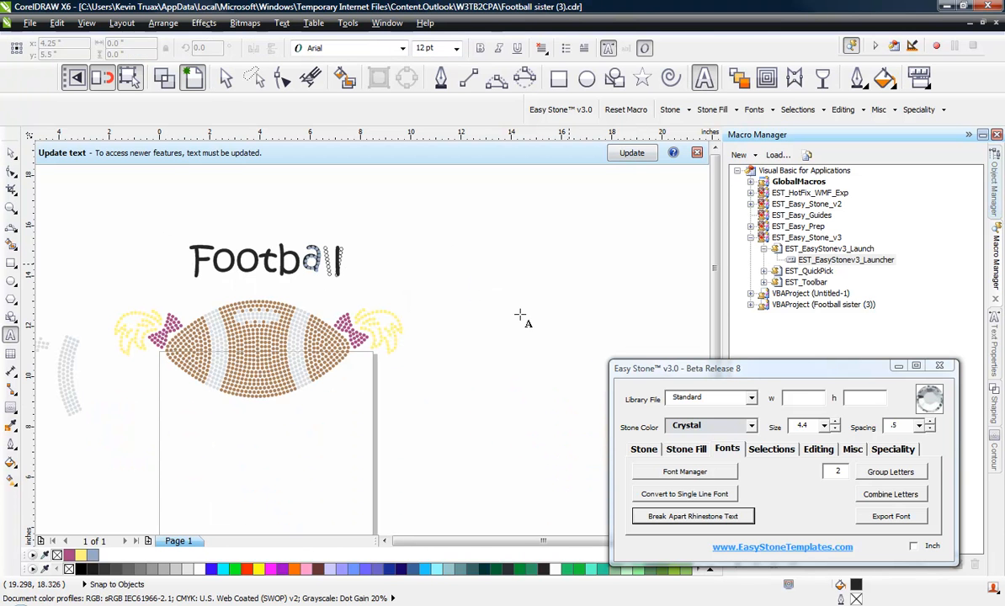
click(488, 321)
text(Football)
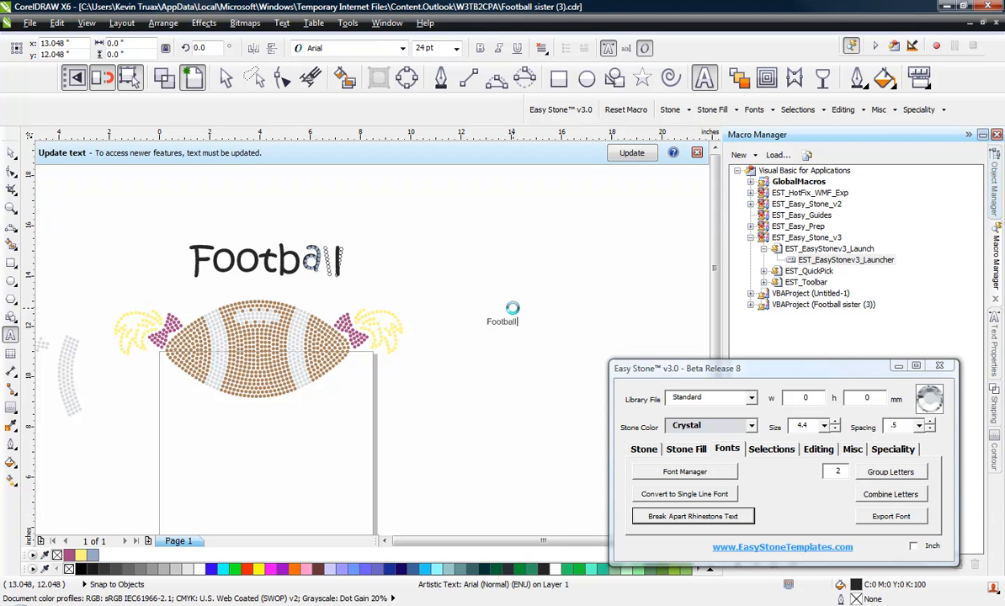
key(Return)
text(Sister)
click(11, 152)
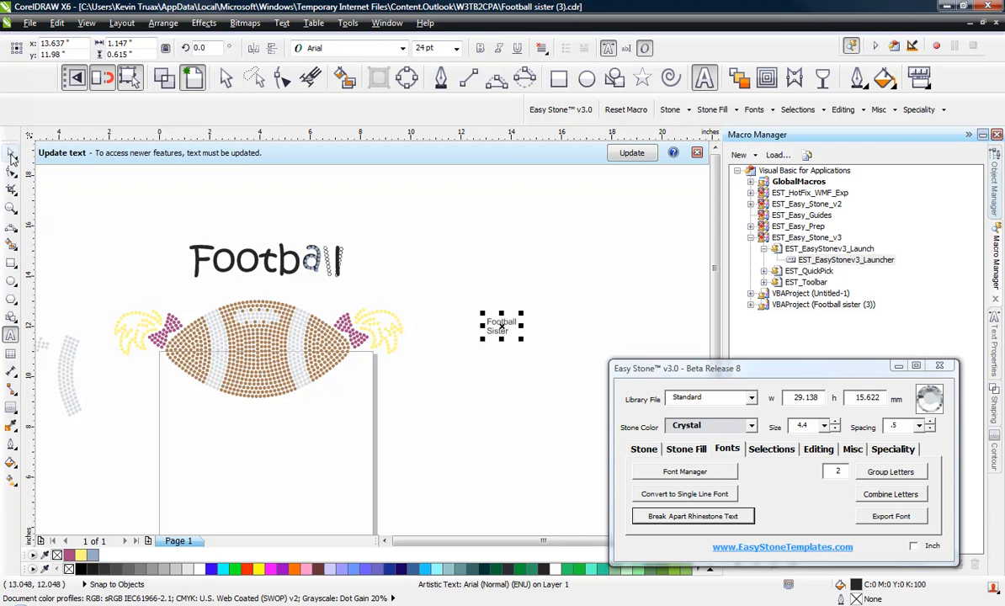
- Change the new text's font to Kristen ITC and set its width to 8 inches
click(403, 49)
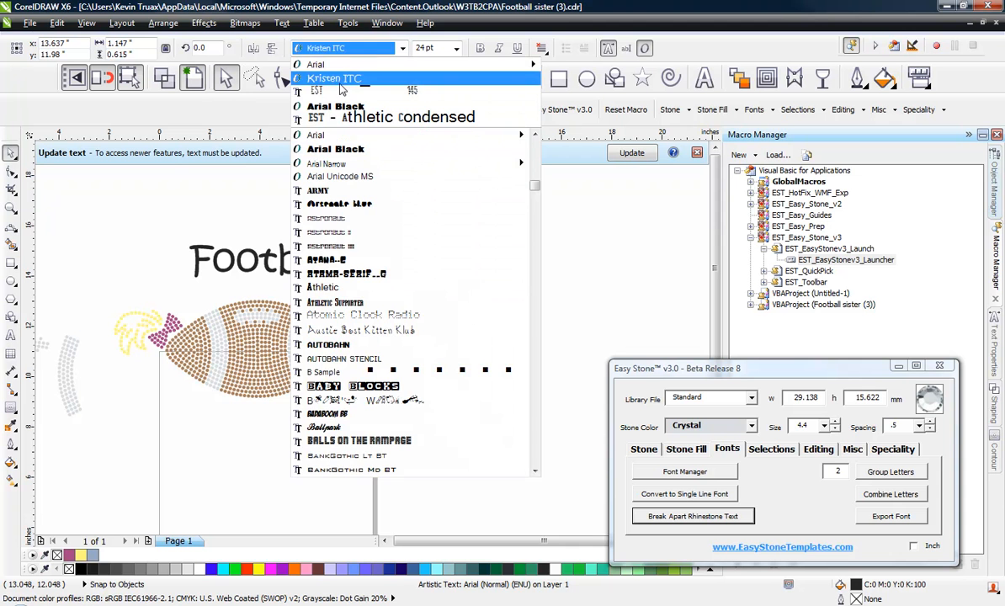
click(330, 80)
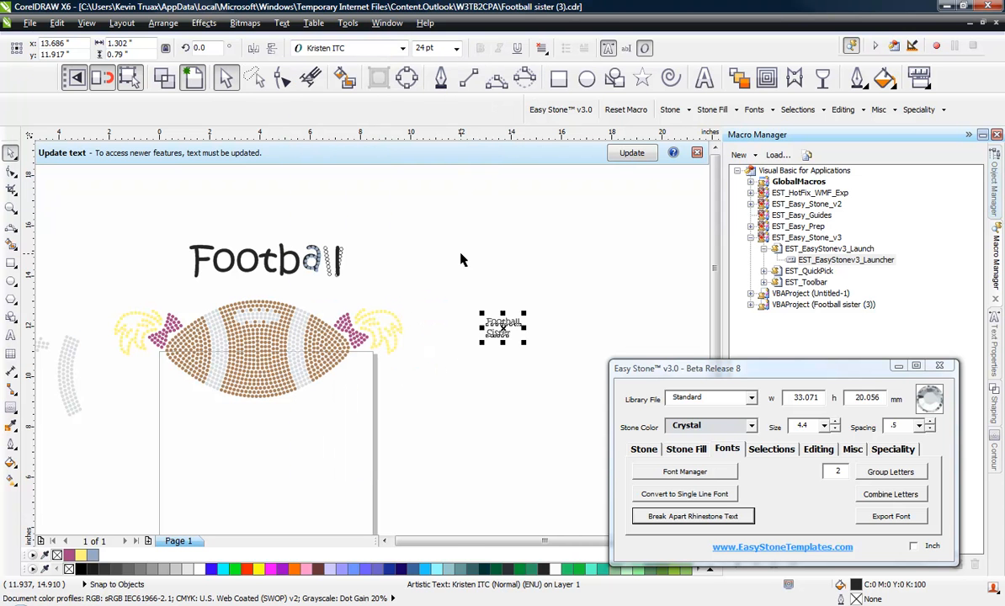
click(522, 322)
click(522, 322)
drag(135, 42, 64, 43)
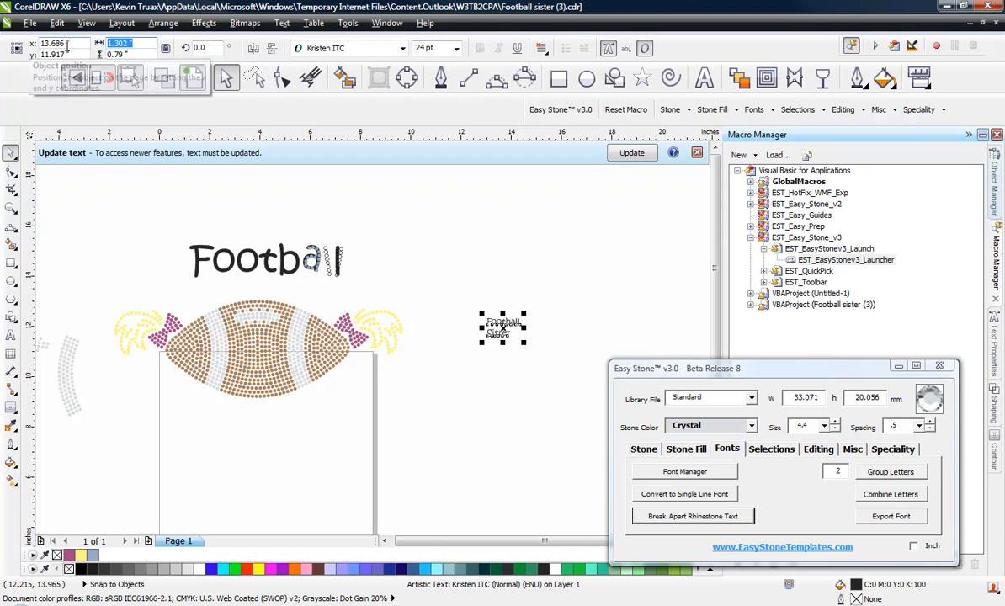
text(8)
key(Return)
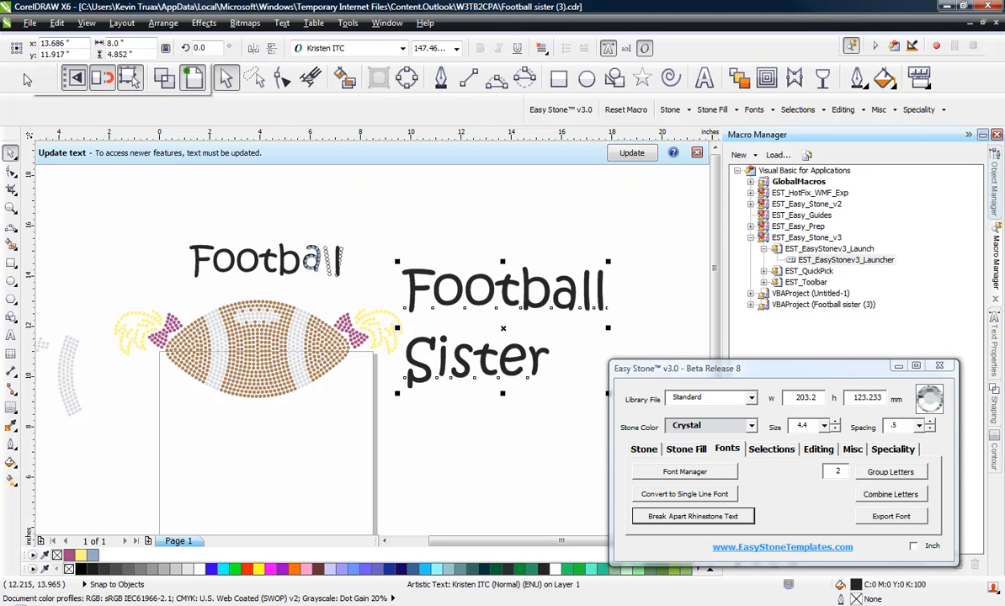
- Move the Football Sister text farther right, clear of the artwork, and centre-align its two lines
scroll(201, 179, down, 1)
scroll(367, 225, up, 1)
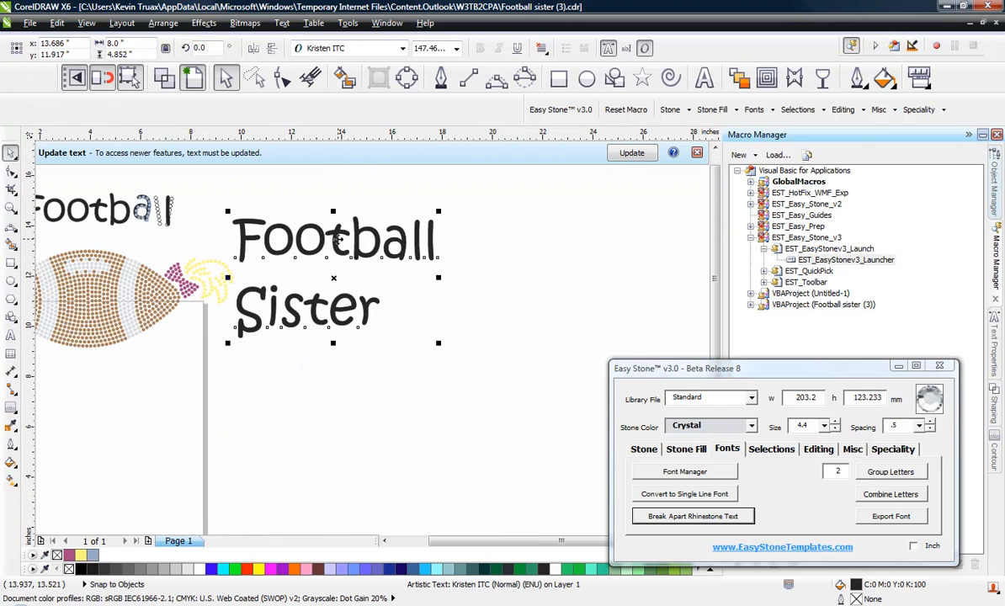
drag(353, 238, 463, 265)
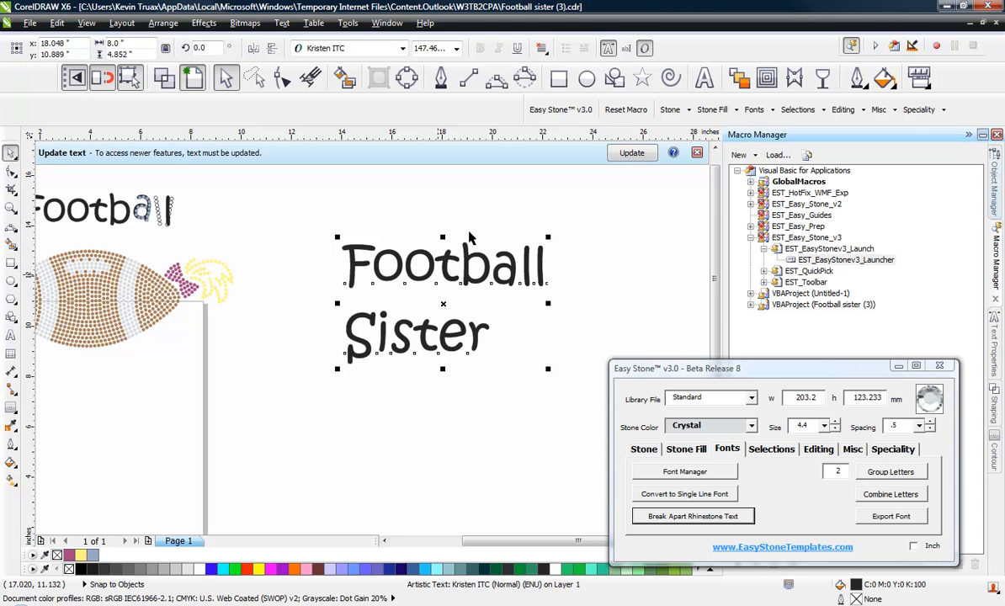
click(541, 49)
click(569, 97)
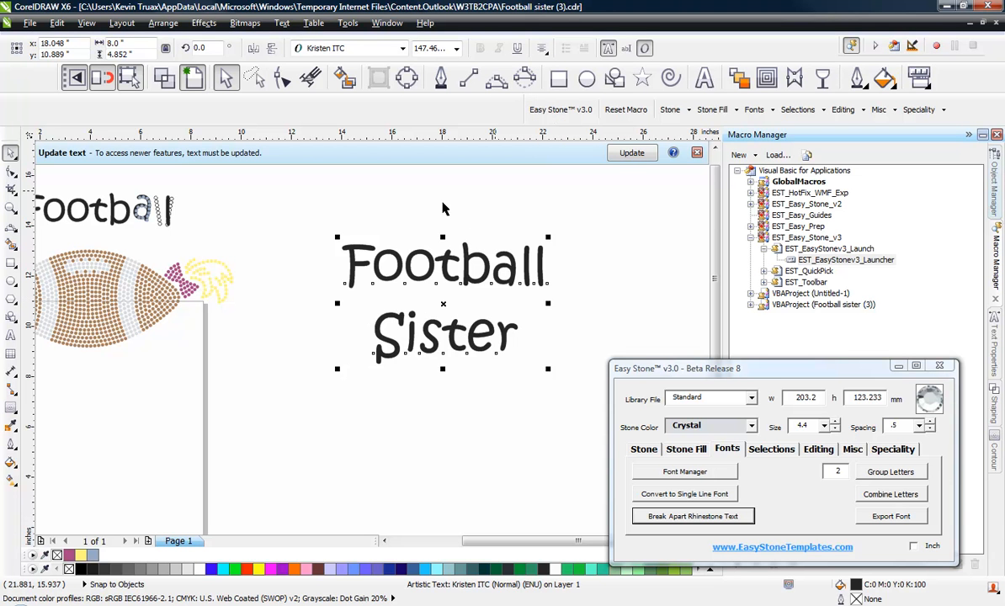
click(273, 266)
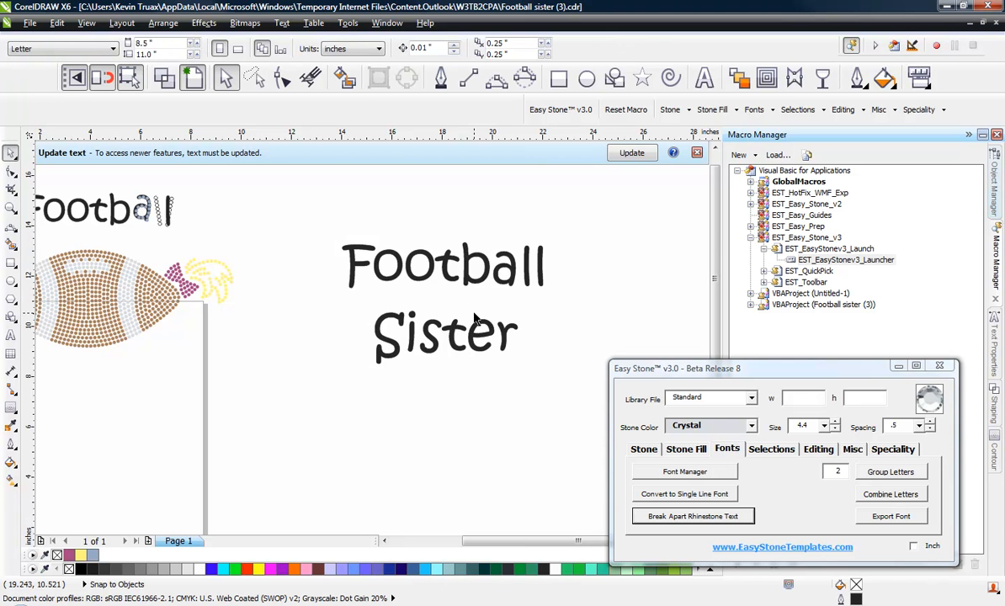
click(471, 277)
drag(471, 277, 459, 295)
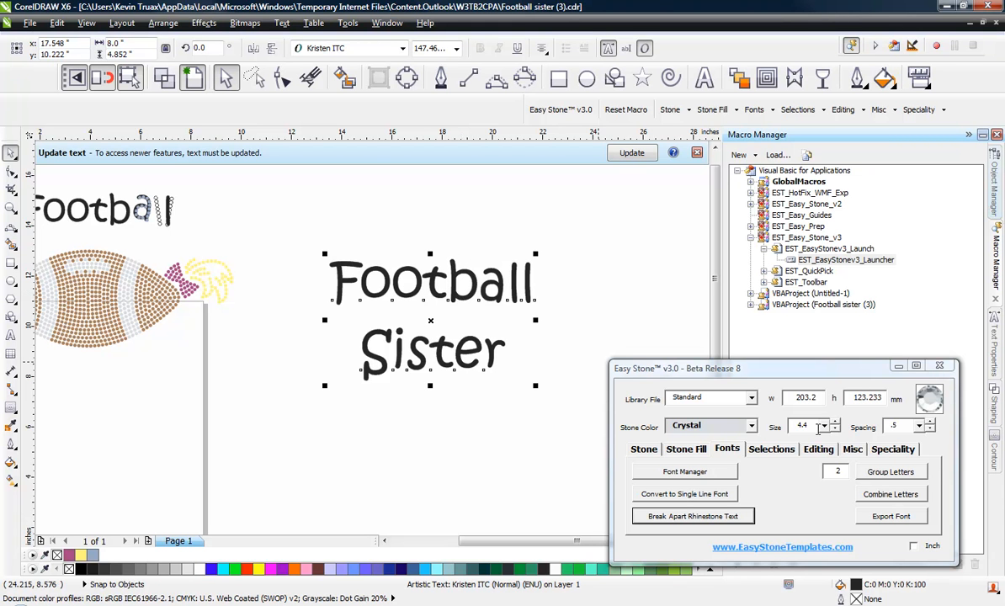
- Convert the Football Sister text to a single line font with Crystal stones of size 4.4
double_click(820, 426)
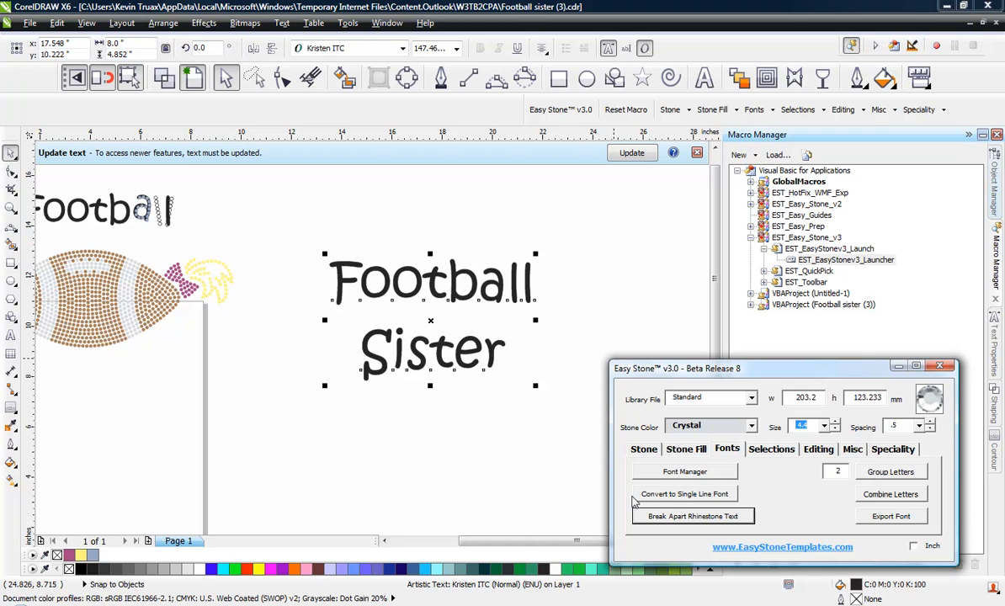
click(700, 499)
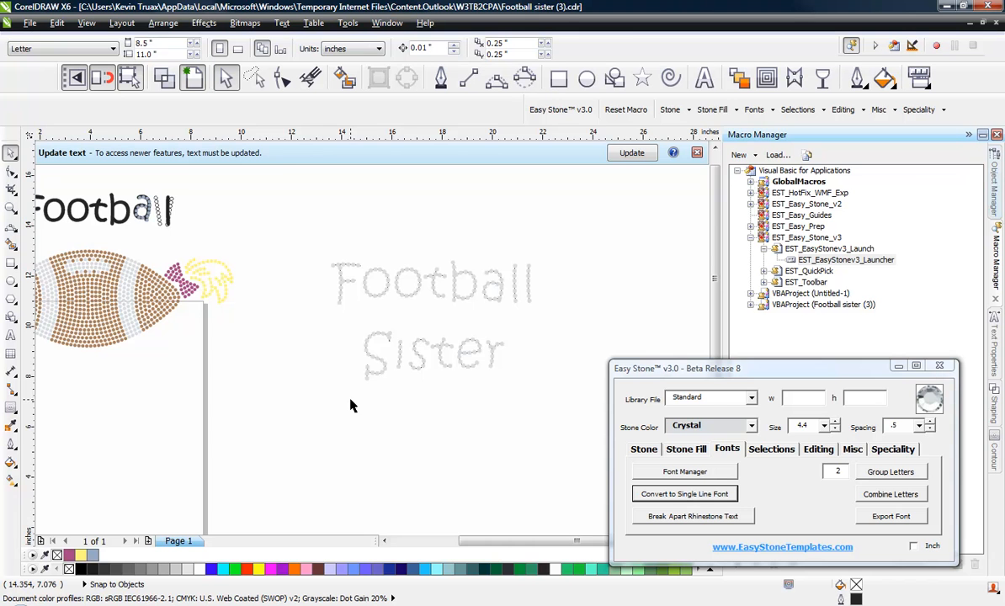
scroll(434, 358, up, 2)
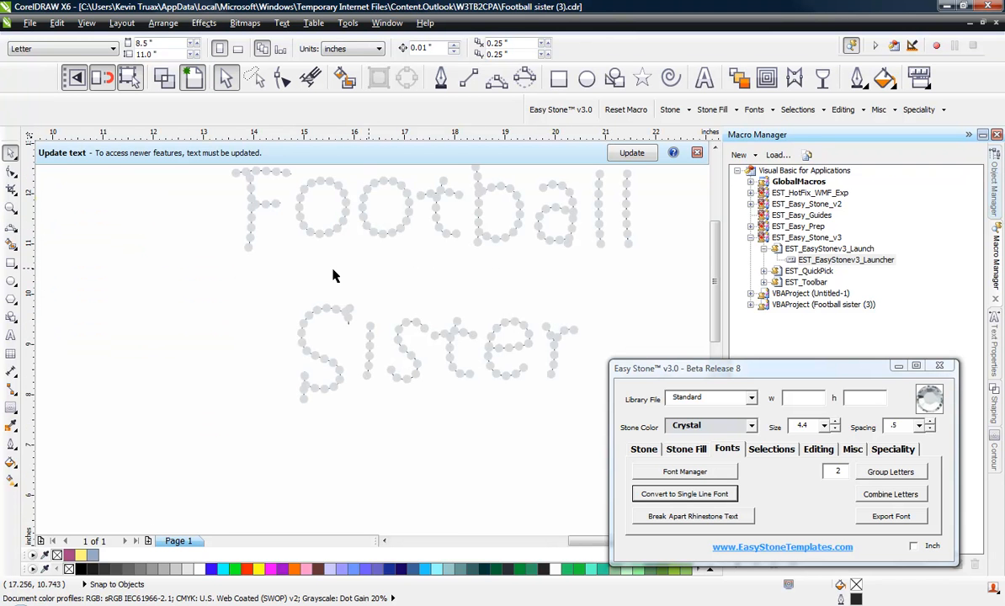
scroll(324, 276, down, 3)
scroll(373, 244, up, 2)
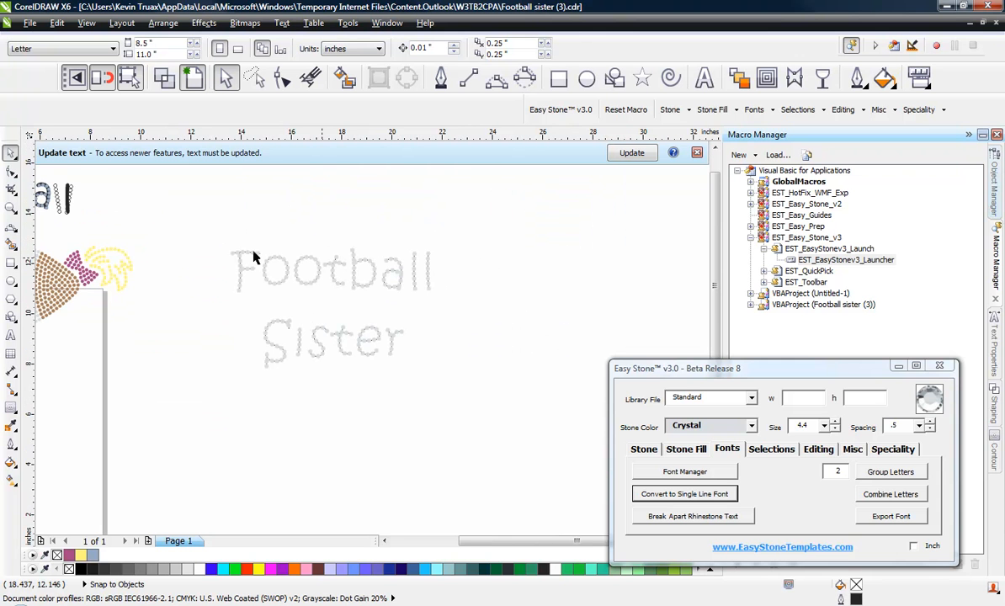
- Select only the stone paths of the Football Sister lettering and move them to the blank area right of the stones
drag(198, 224, 477, 394)
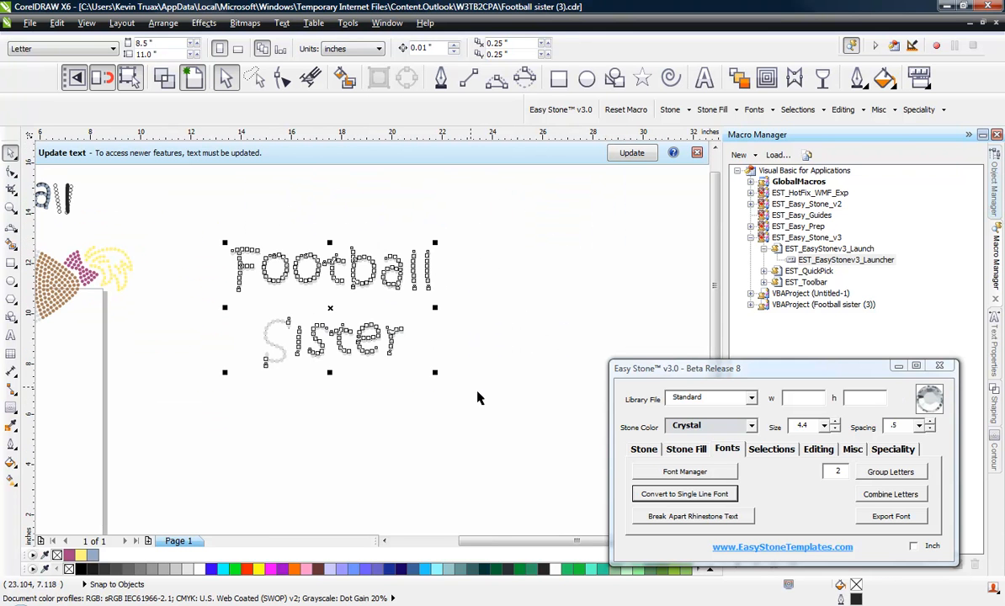
click(644, 450)
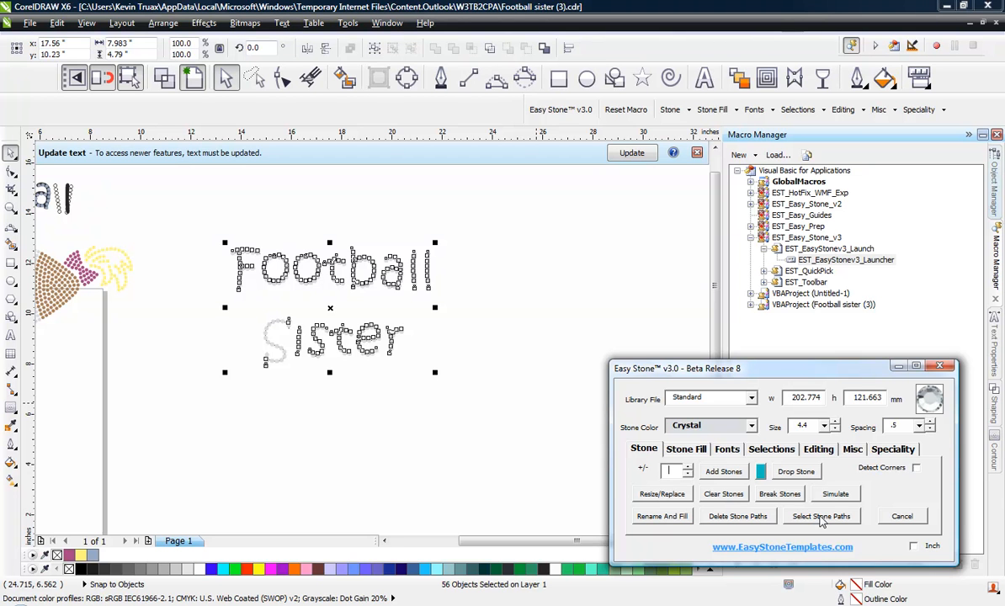
click(821, 517)
click(528, 338)
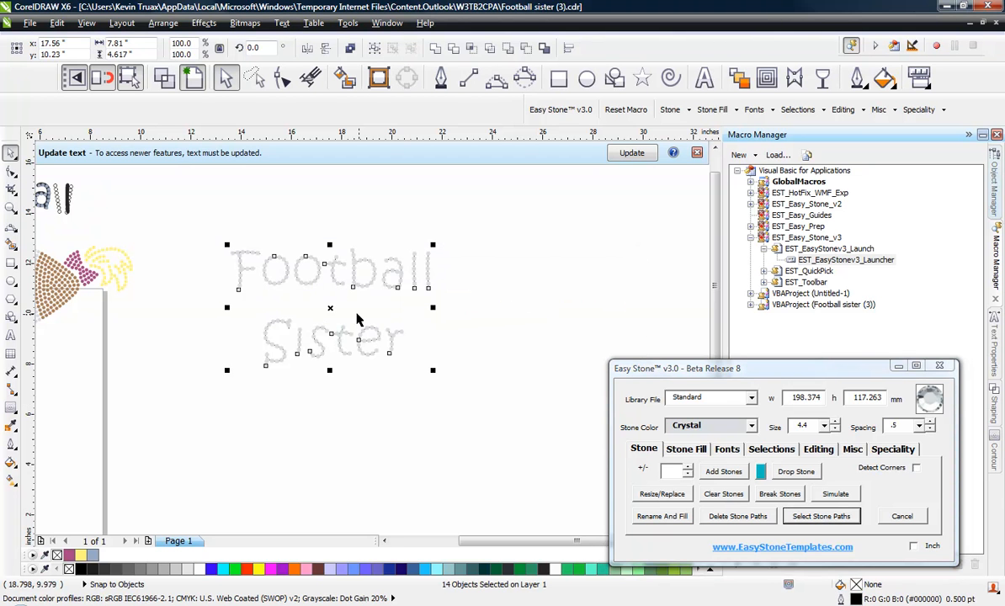
drag(330, 308, 631, 243)
scroll(471, 293, down, 1)
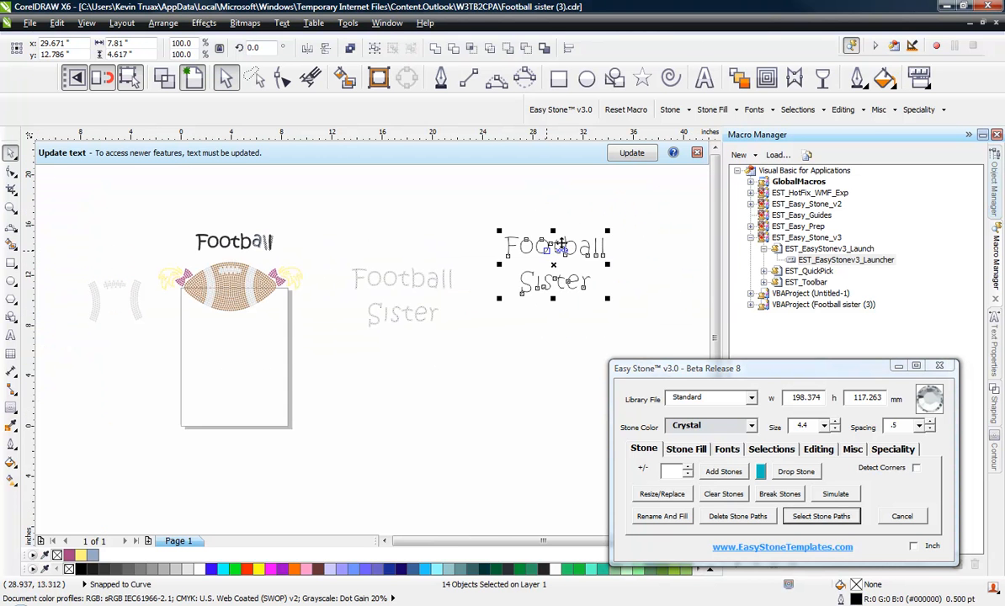
scroll(613, 251, up, 1)
click(644, 225)
drag(602, 202, 354, 386)
- Set the stone size to 2.6 and resize the separated lettering paths to 5 inches wide
click(824, 426)
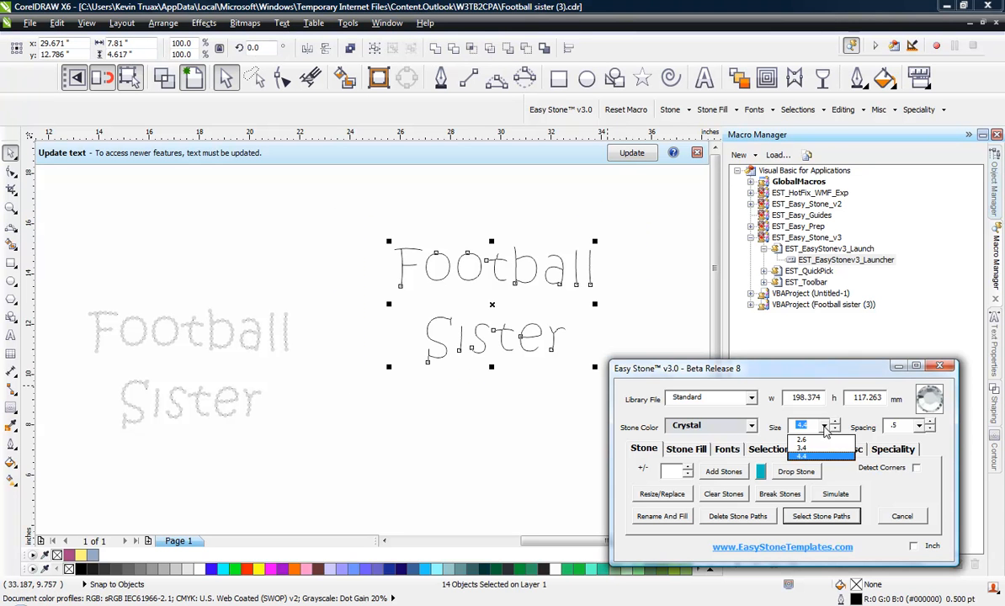
click(804, 441)
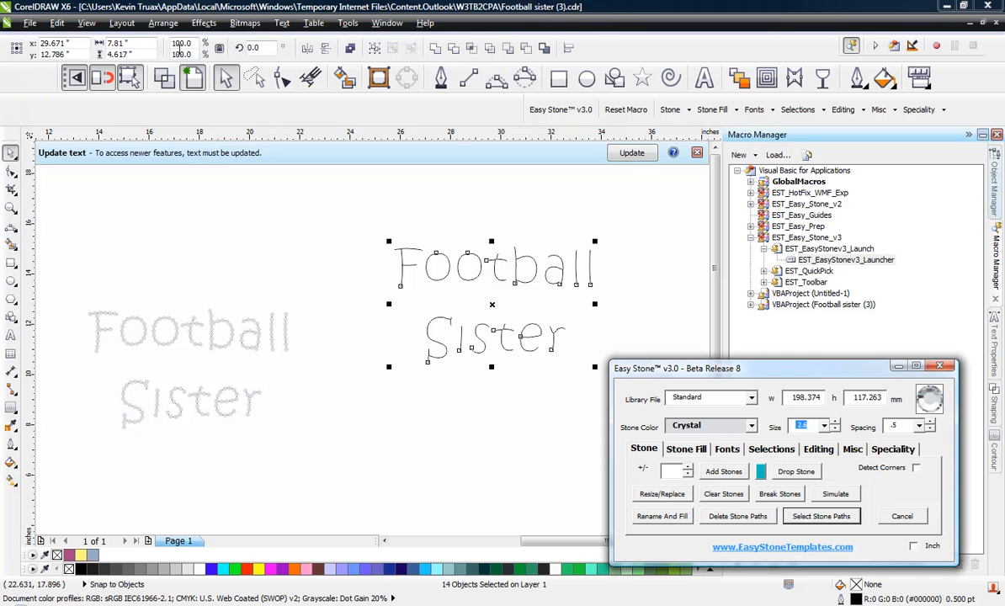
click(118, 43)
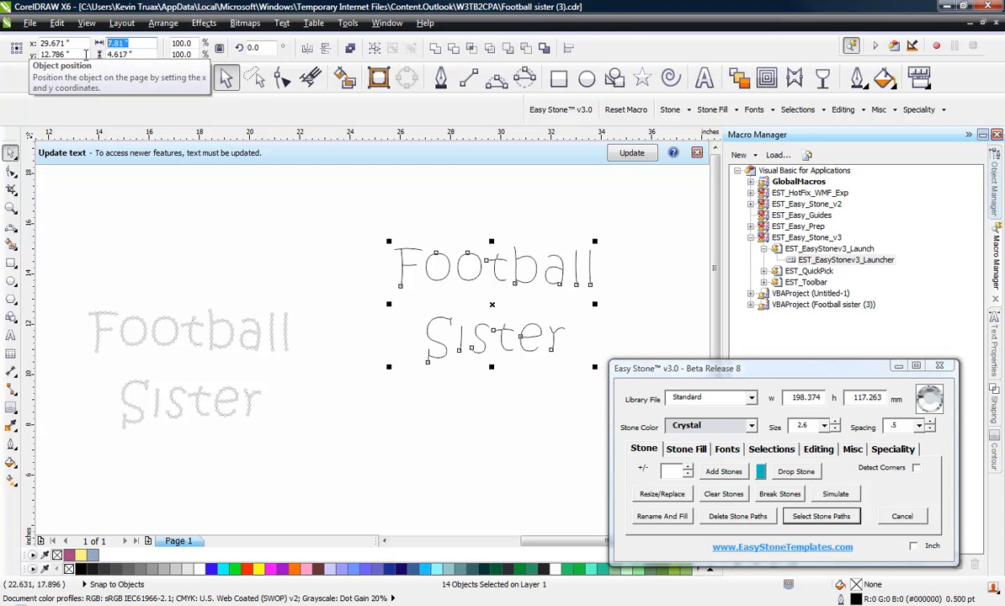
text(5)
key(Return)
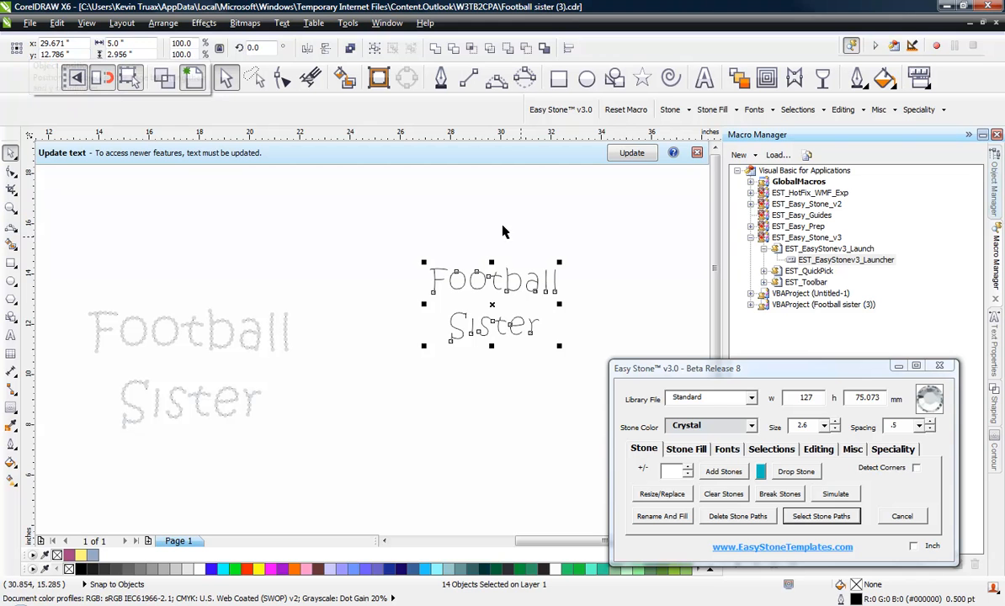
- Add the 2.6 Crystal stones along the resized lettering paths and check them up close
click(723, 472)
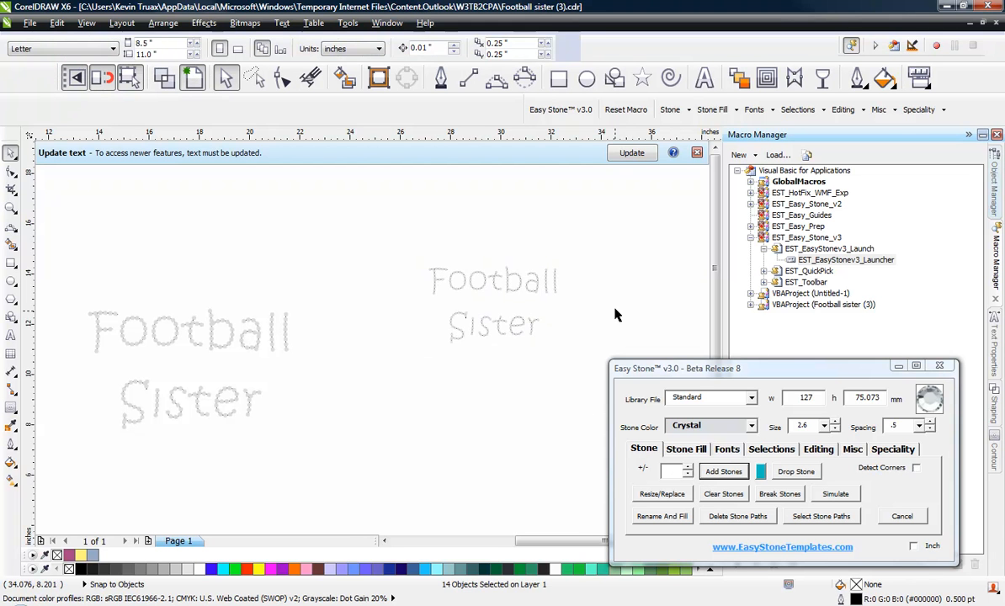
scroll(559, 273, up, 4)
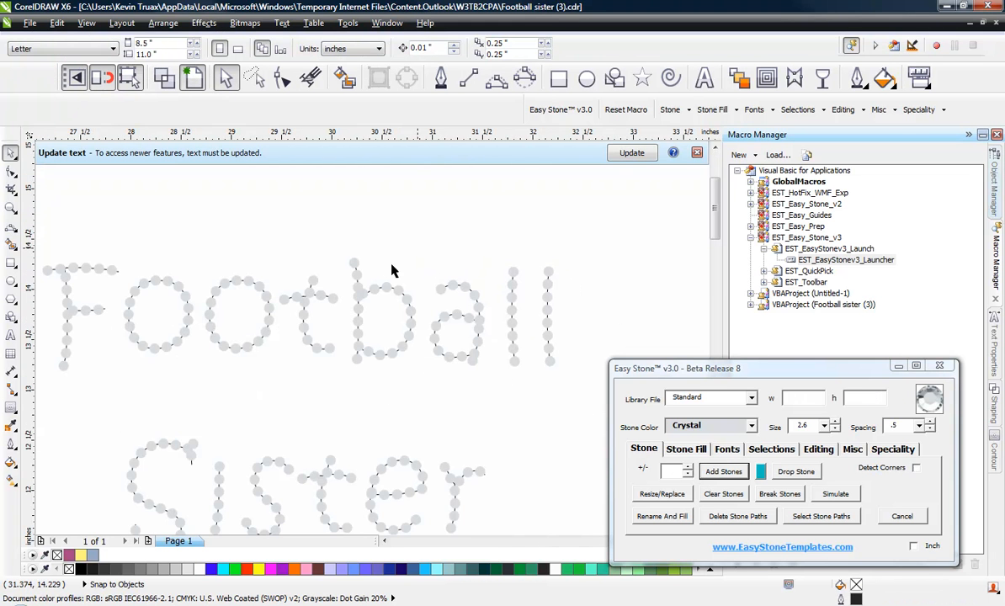
scroll(332, 263, down, 2)
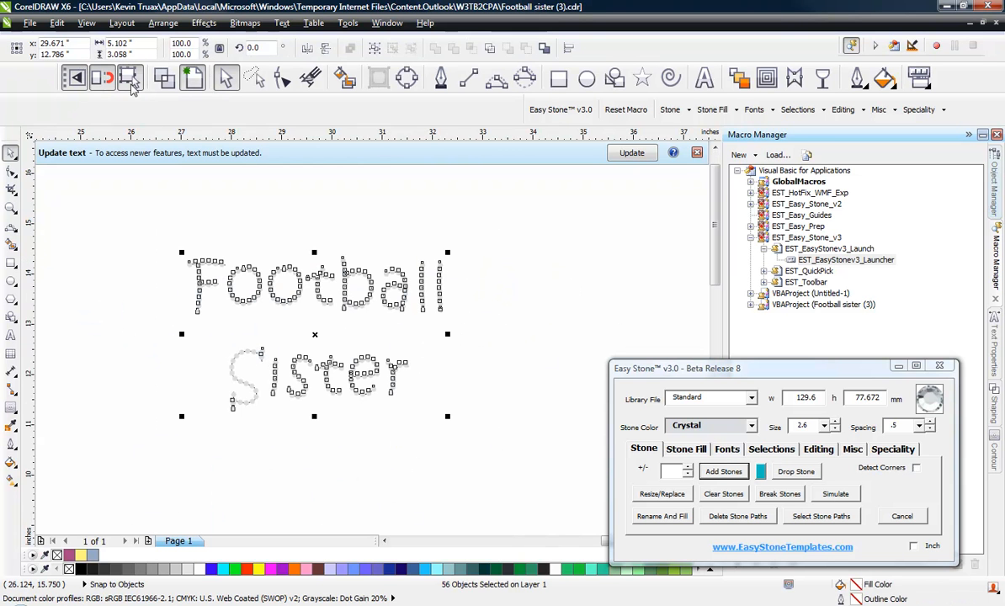
- Delete the stone paths from the original larger Football Sister lettering, keeping only its stones
click(515, 318)
scroll(223, 266, up, 4)
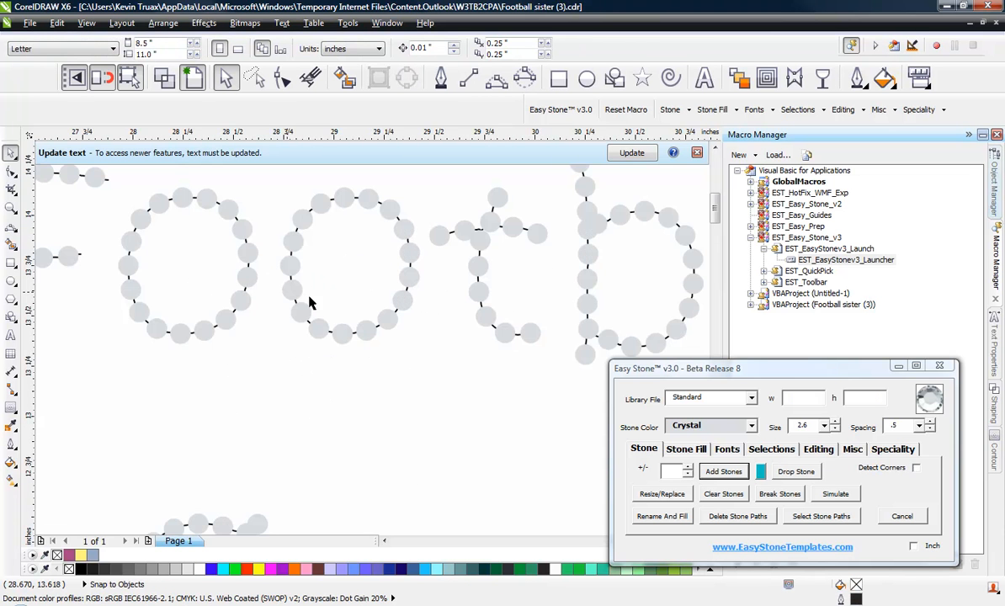
scroll(464, 281, down, 5)
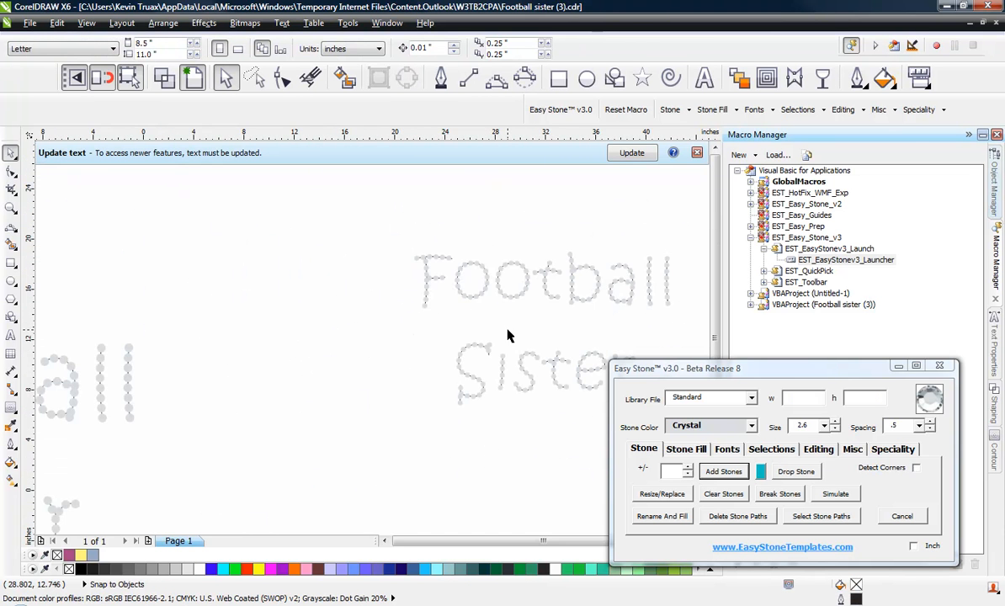
scroll(344, 368, up, 3)
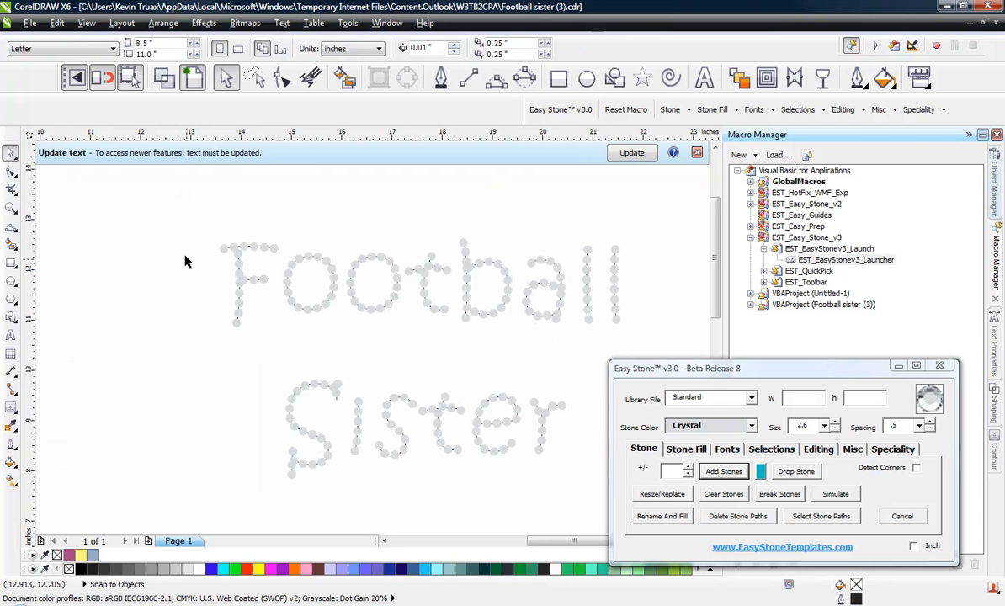
drag(148, 199, 640, 506)
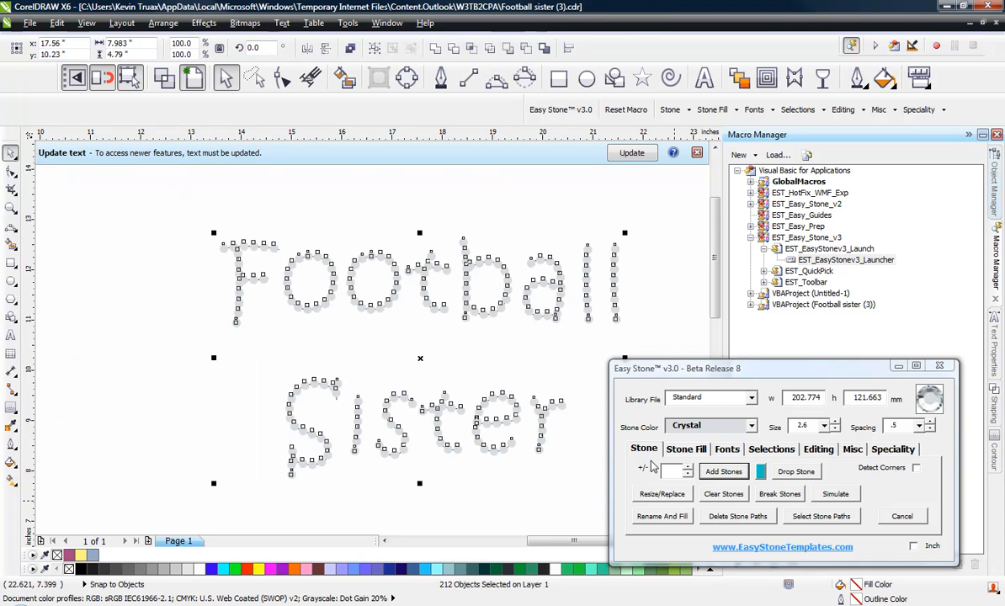
click(664, 468)
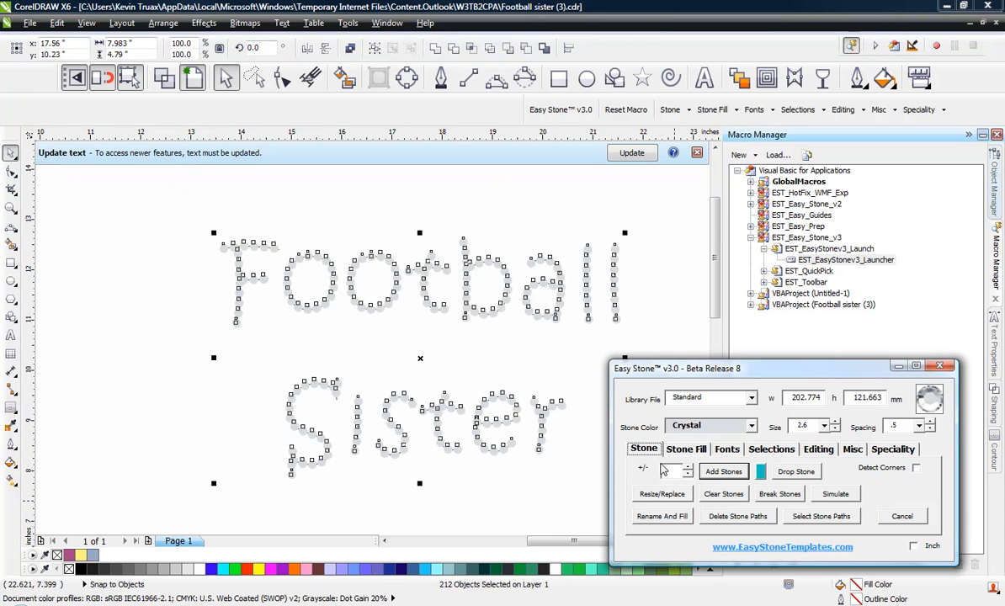
click(731, 518)
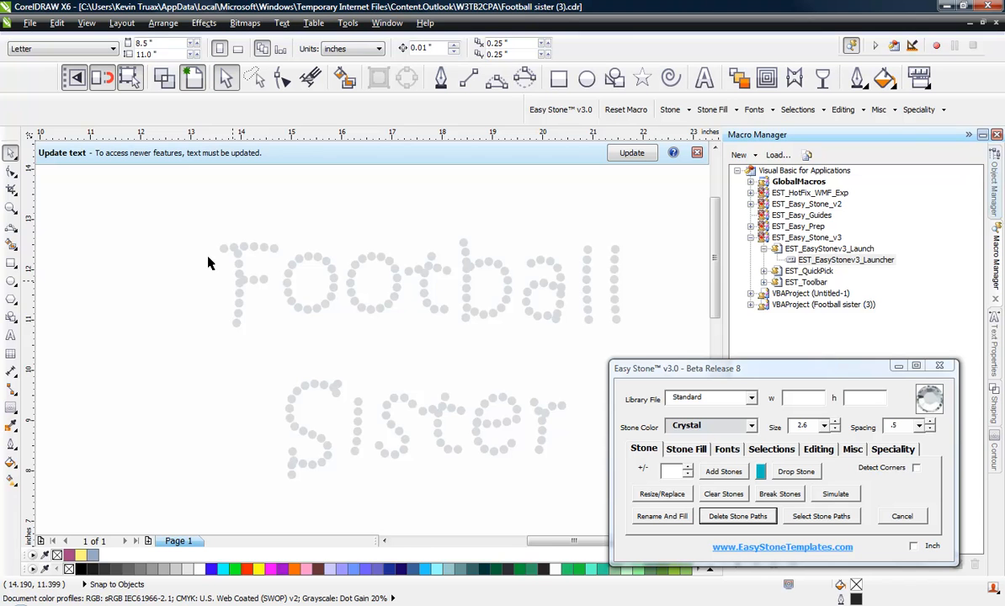
- Draw a three-point curve about 1.5 inches tall along the F's stem, from the top bar stone to the lowest stone
scroll(206, 261, up, 2)
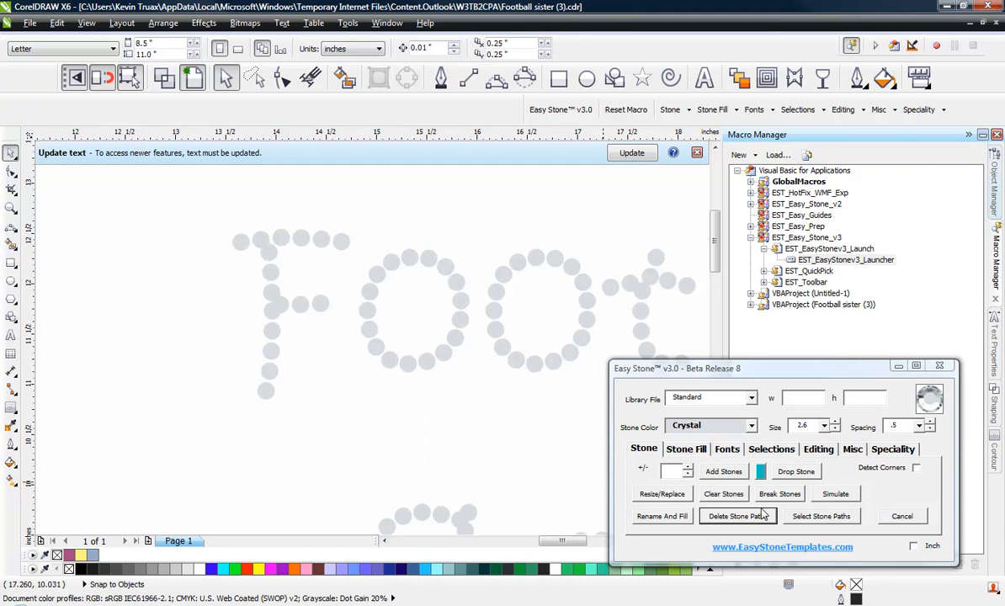
click(829, 448)
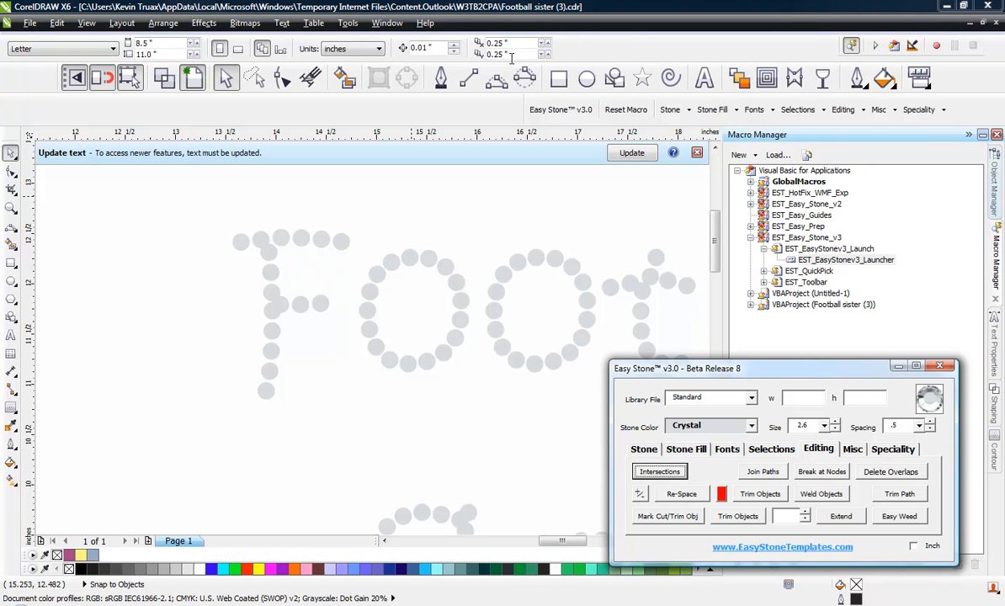
click(497, 79)
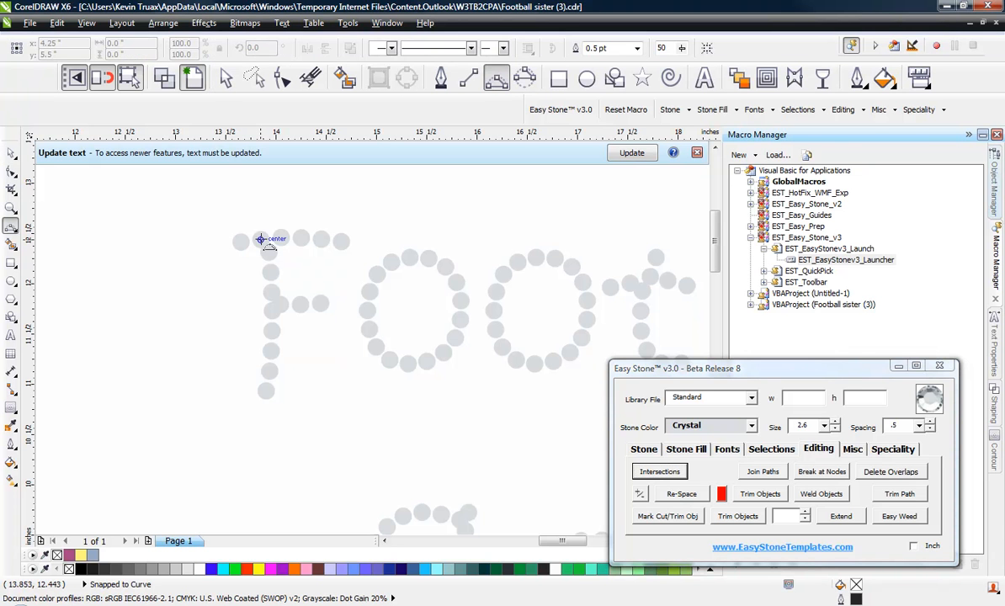
drag(261, 239, 263, 403)
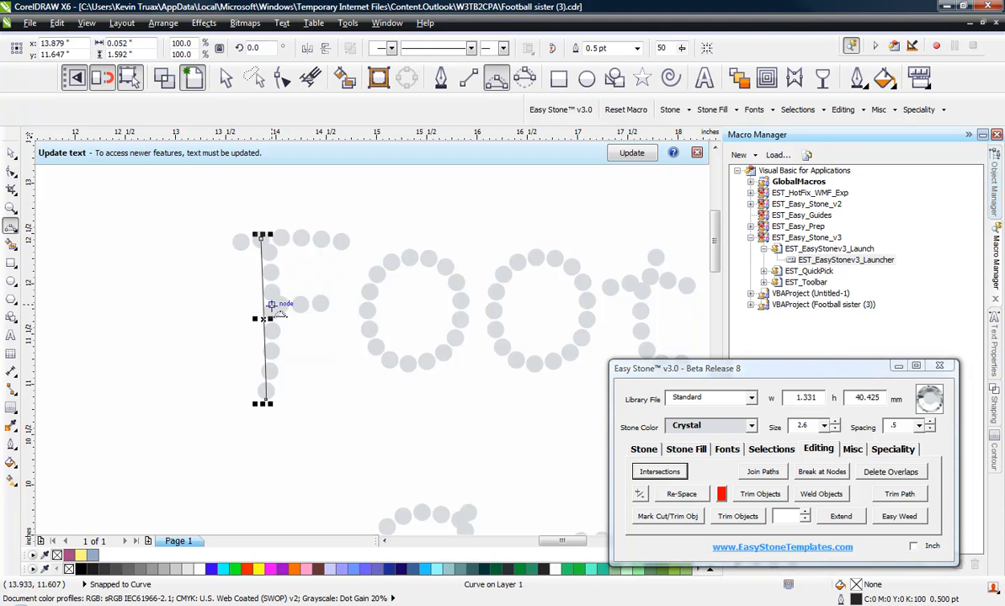
key(Escape)
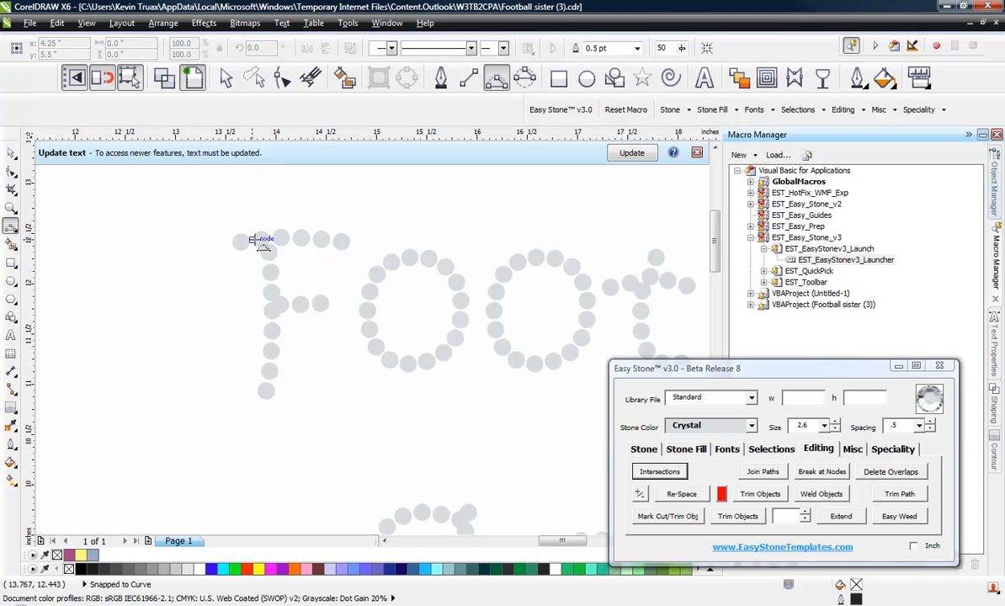
drag(261, 239, 266, 393)
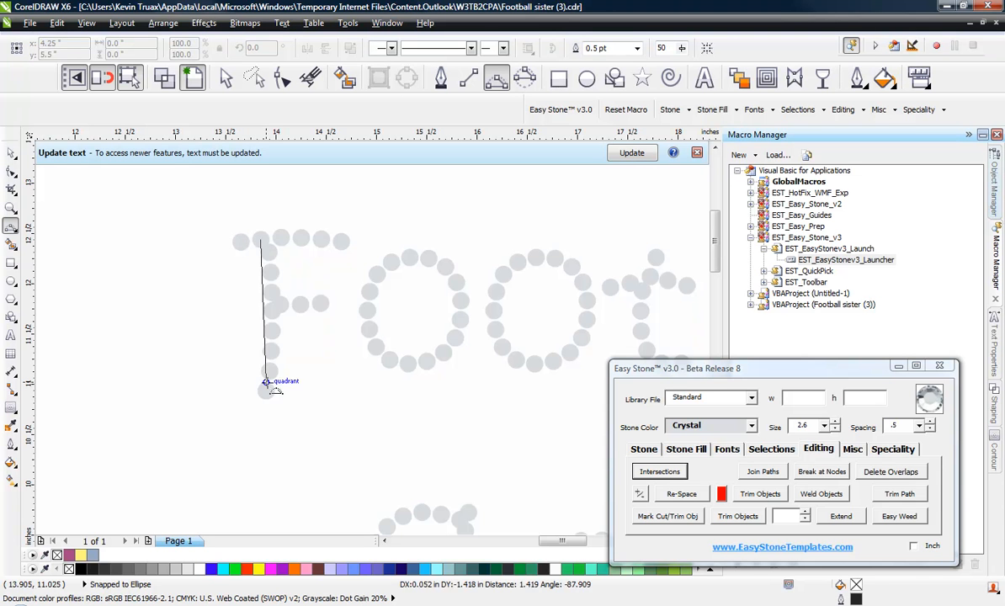
click(259, 325)
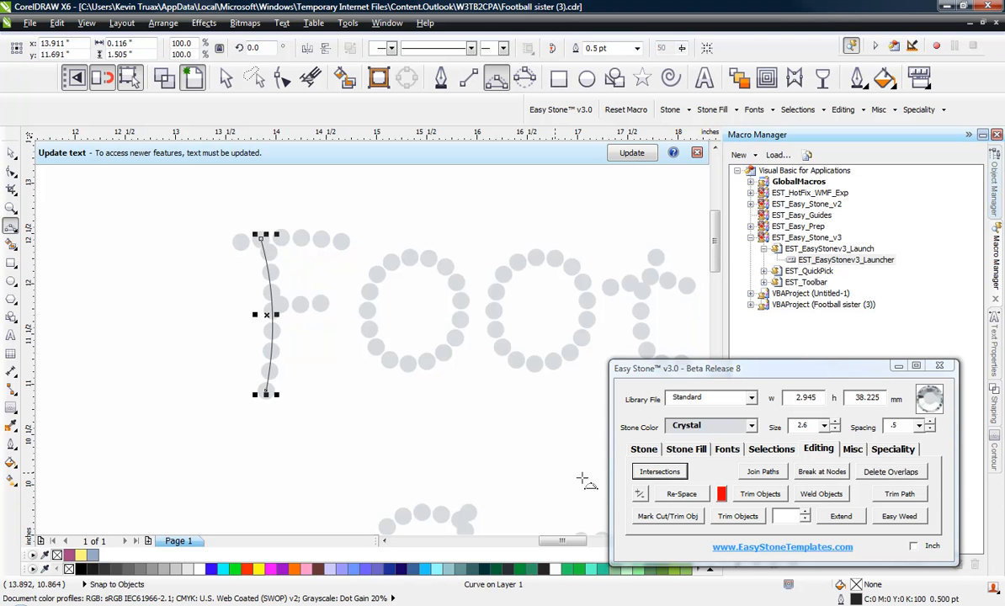
- Re-space the stones along the F's stem curve and reduce the stone count to 9
click(681, 495)
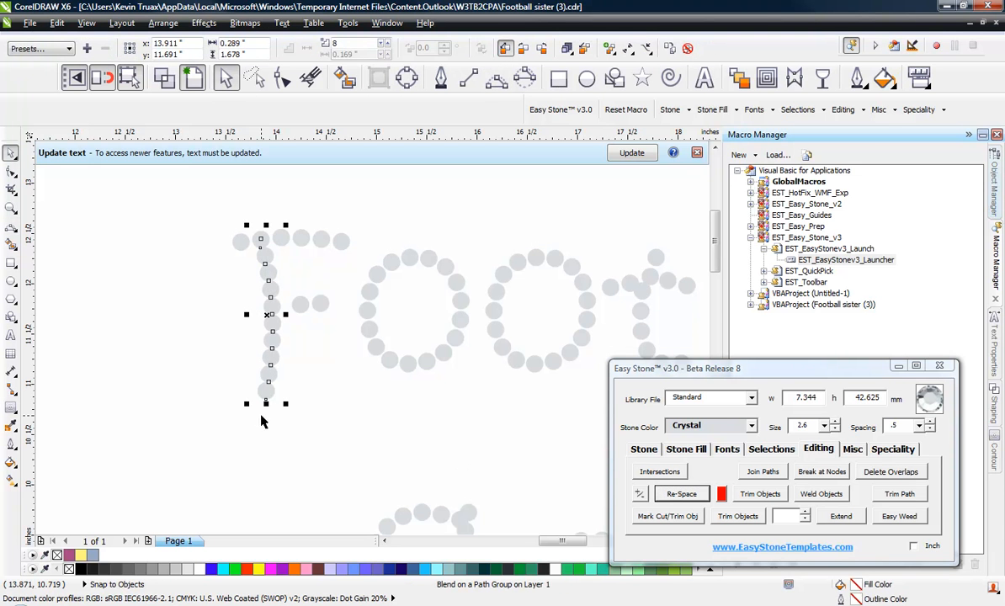
click(212, 435)
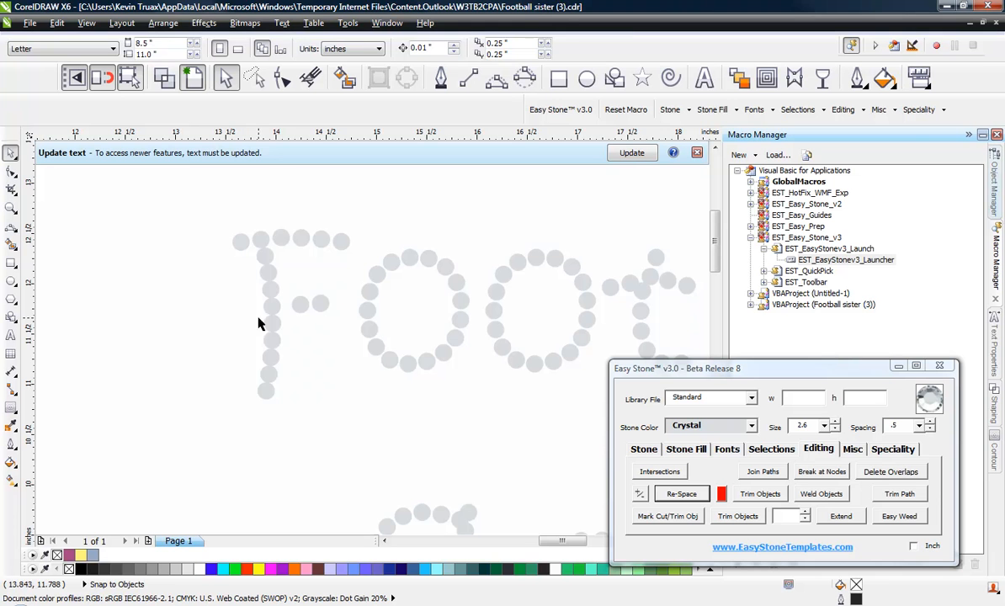
click(276, 326)
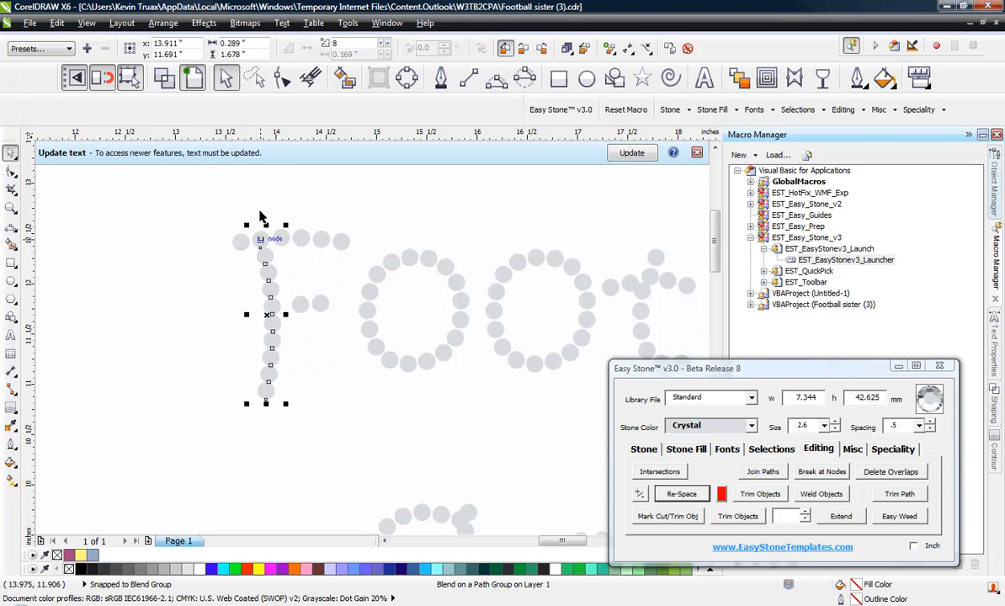
click(644, 448)
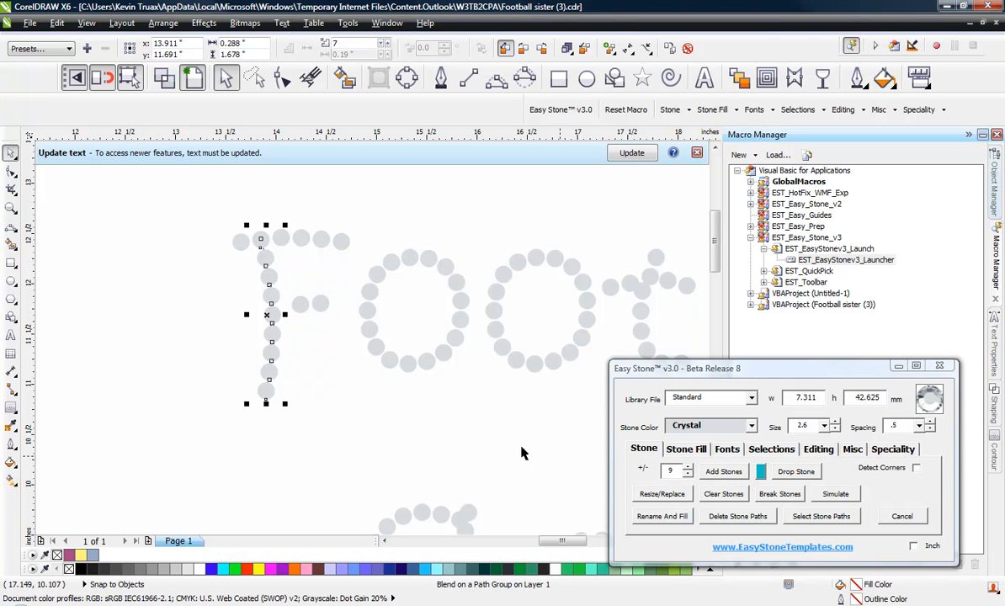
click(289, 339)
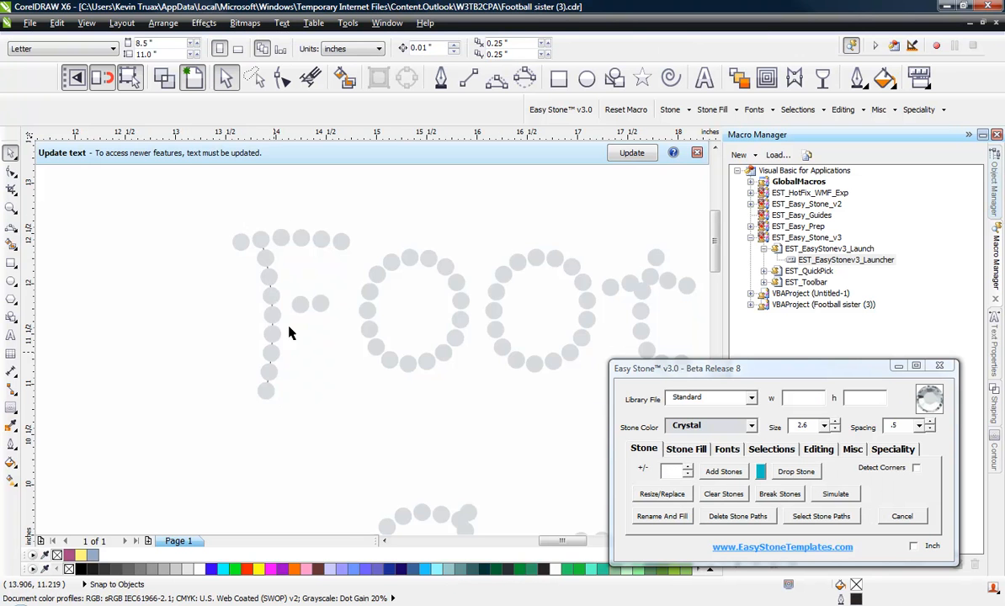
- Move the two stones of the F's middle bar in line with and next to the re-spaced stem
scroll(288, 333, up, 2)
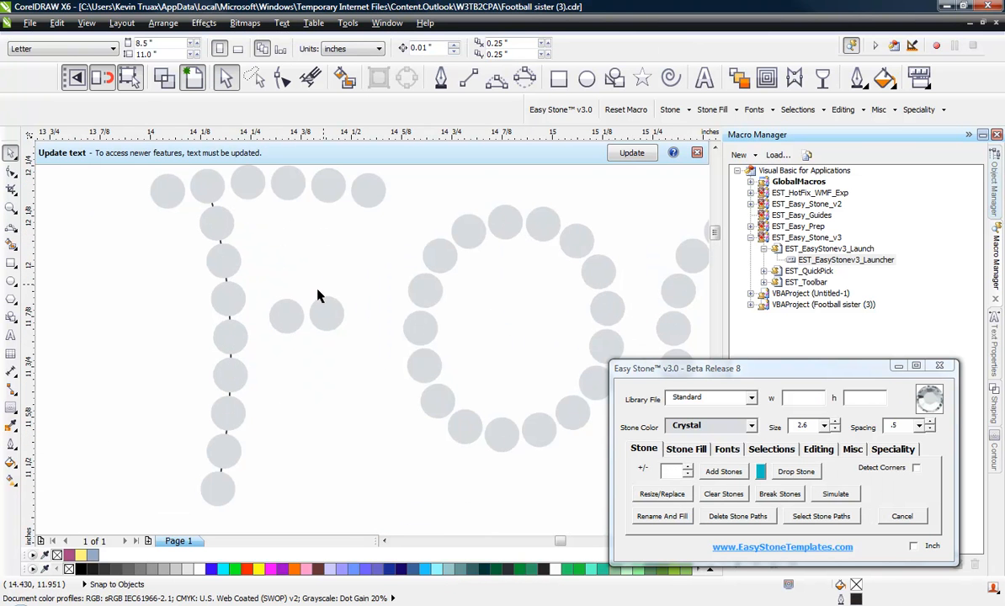
scroll(321, 298, up, 2)
drag(251, 352, 217, 385)
drag(321, 346, 298, 373)
click(383, 257)
scroll(383, 265, down, 3)
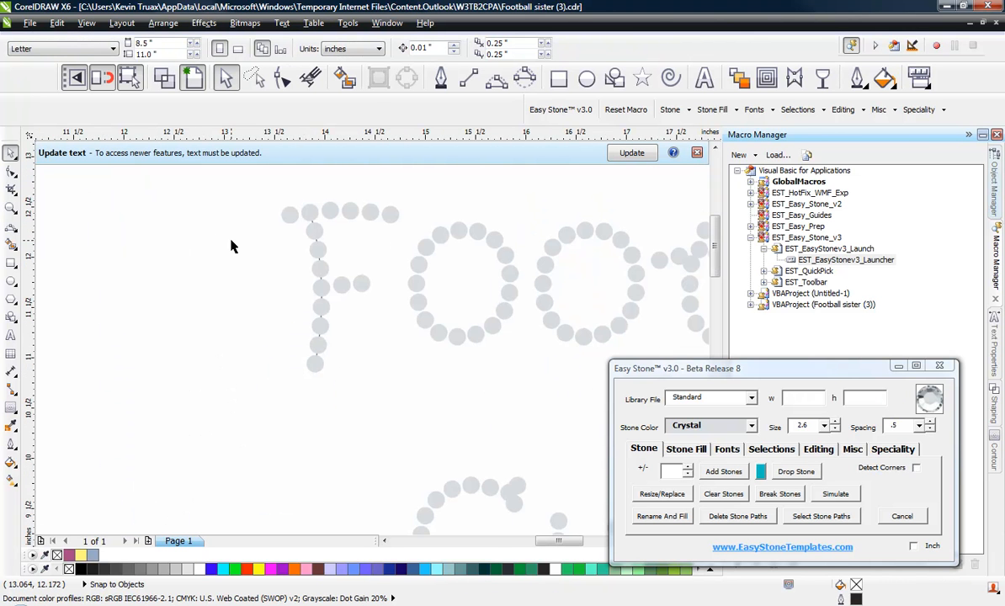
- Draw a three-point curve about 1.06 inches tall through the stem of the t in Football and re-space its stones
scroll(212, 254, down, 3)
scroll(365, 263, up, 5)
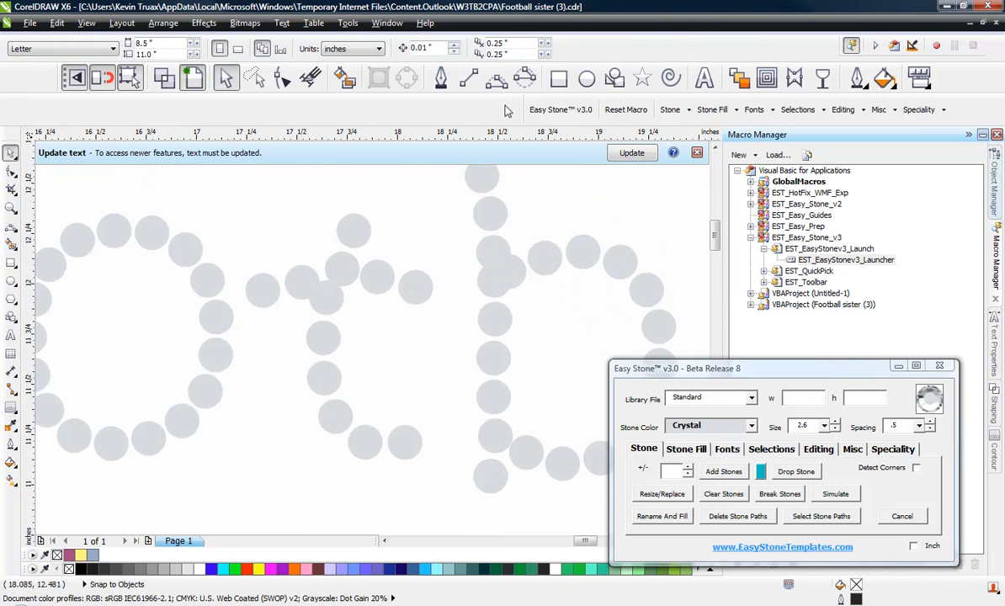
click(497, 79)
drag(354, 229, 404, 441)
click(334, 412)
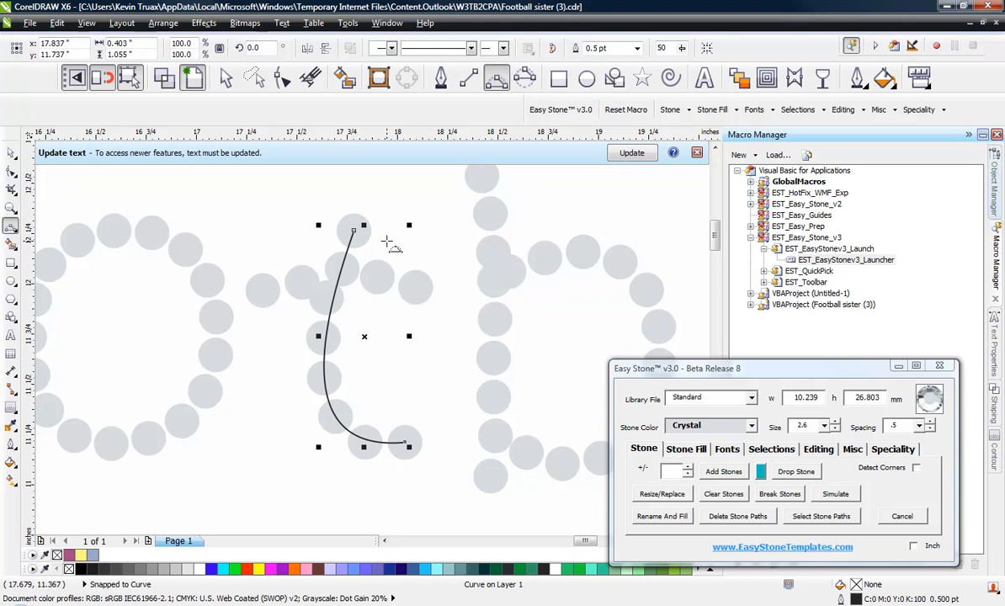
click(818, 449)
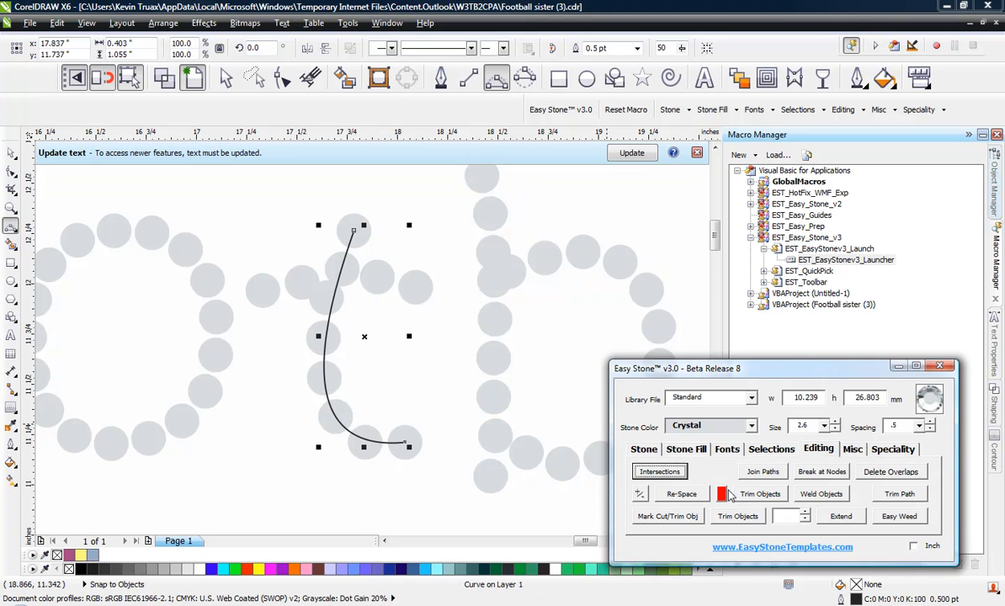
click(681, 494)
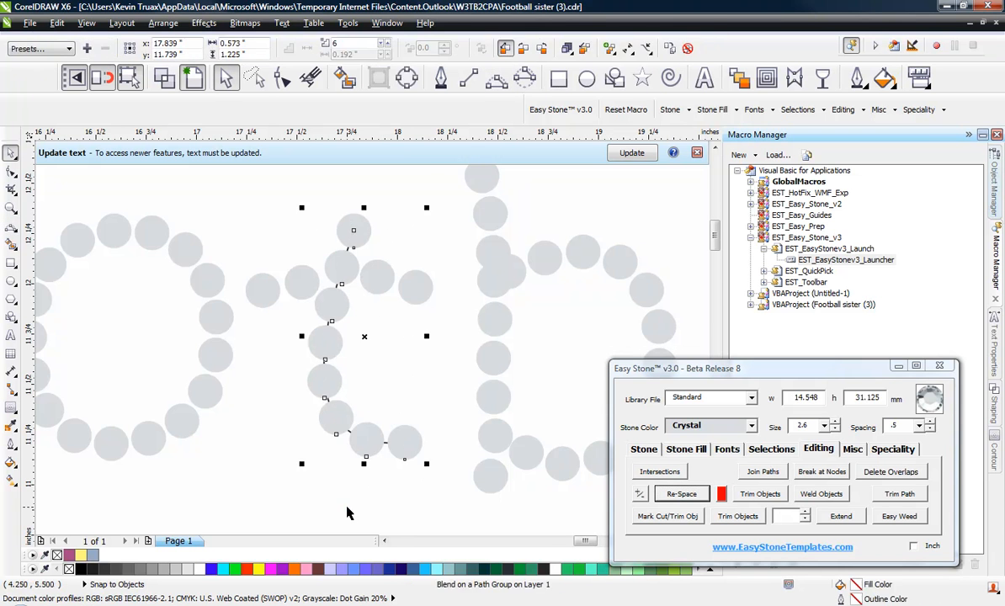
- Reposition the t's crossbar stones around the re-spaced stem and delete the extra stone at the crossbar's outer left end
scroll(298, 274, up, 2)
drag(309, 297, 312, 245)
scroll(471, 293, up, 2)
drag(408, 271, 416, 273)
drag(543, 318, 547, 325)
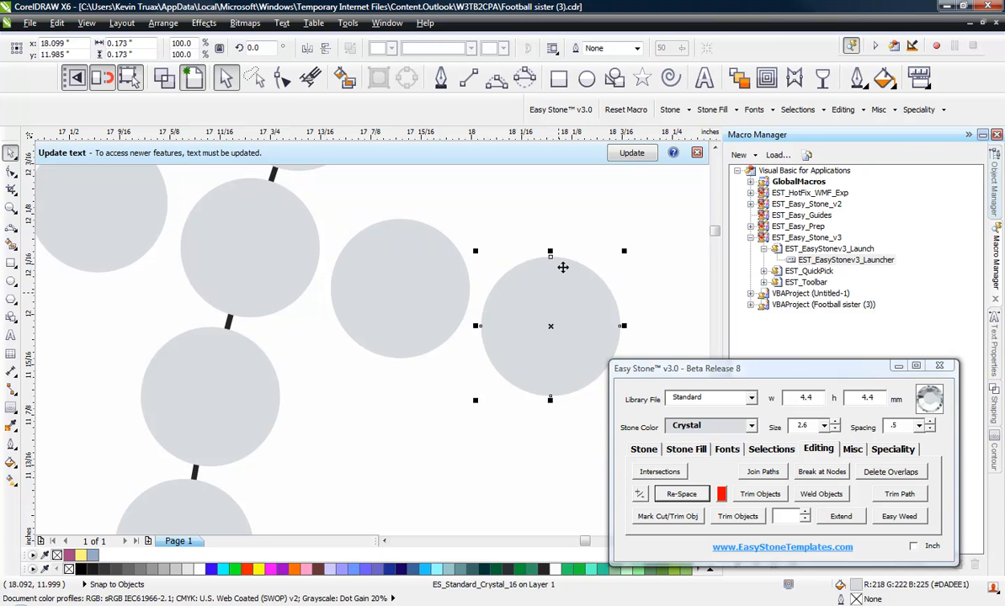
click(568, 252)
scroll(568, 252, down, 4)
click(411, 270)
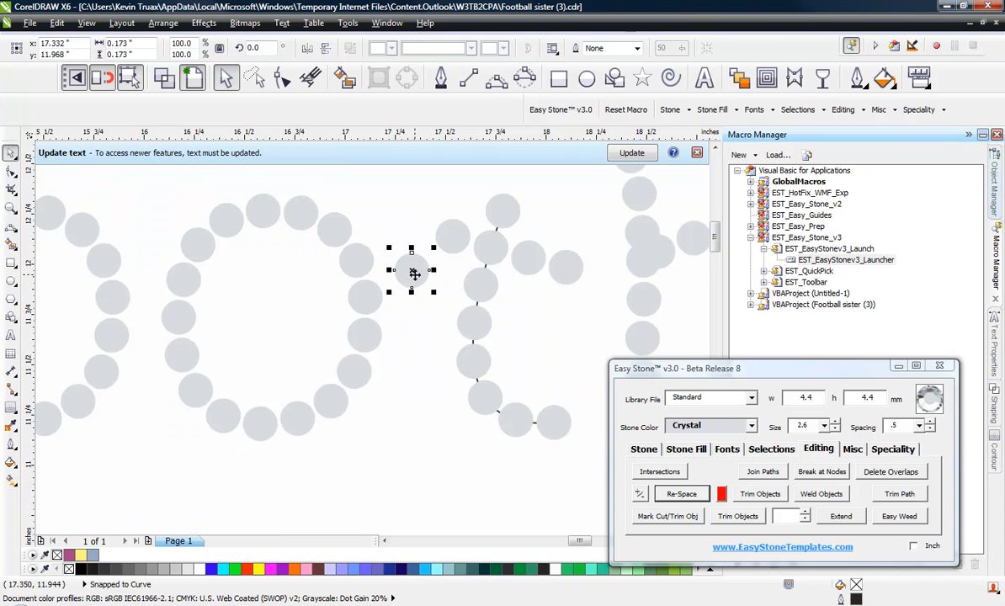
key(Delete)
scroll(335, 271, down, 2)
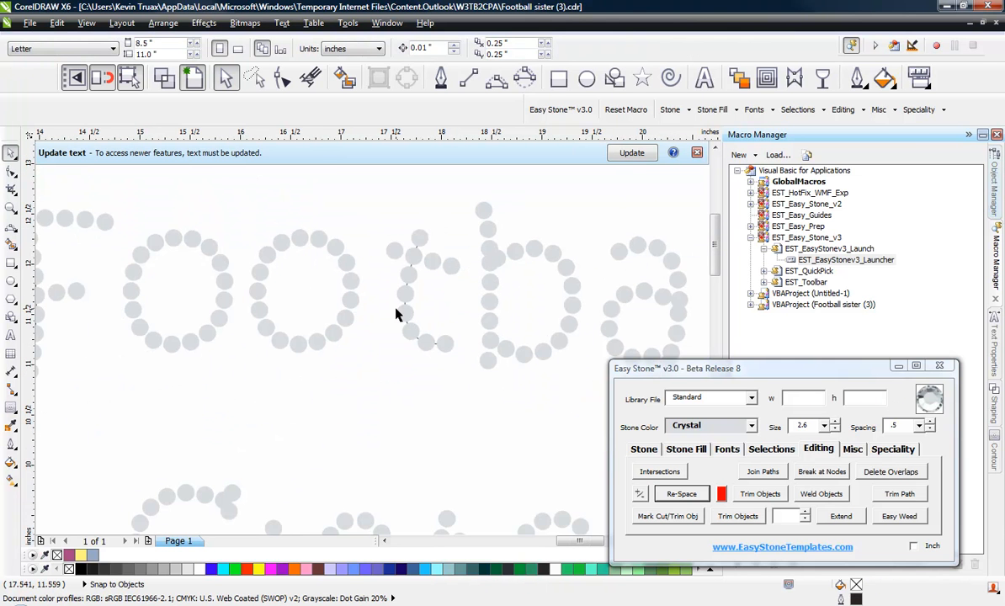
- Delete the stone path from the t's re-spaced stem, keeping its stones
click(409, 323)
click(644, 448)
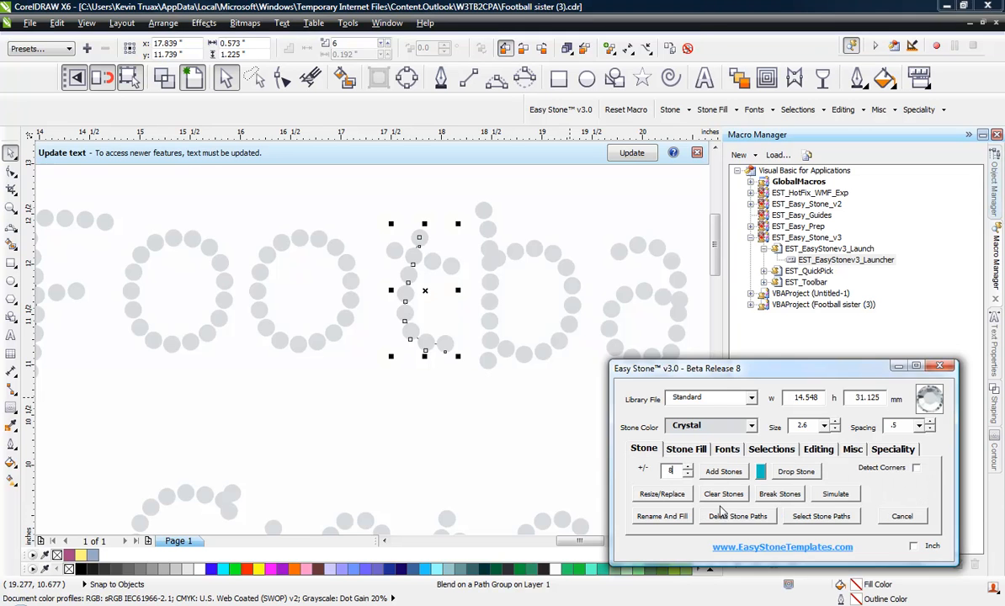
click(461, 248)
- Extend the t's stem upward with one extra copied stone above the crossbar
scroll(429, 228, up, 4)
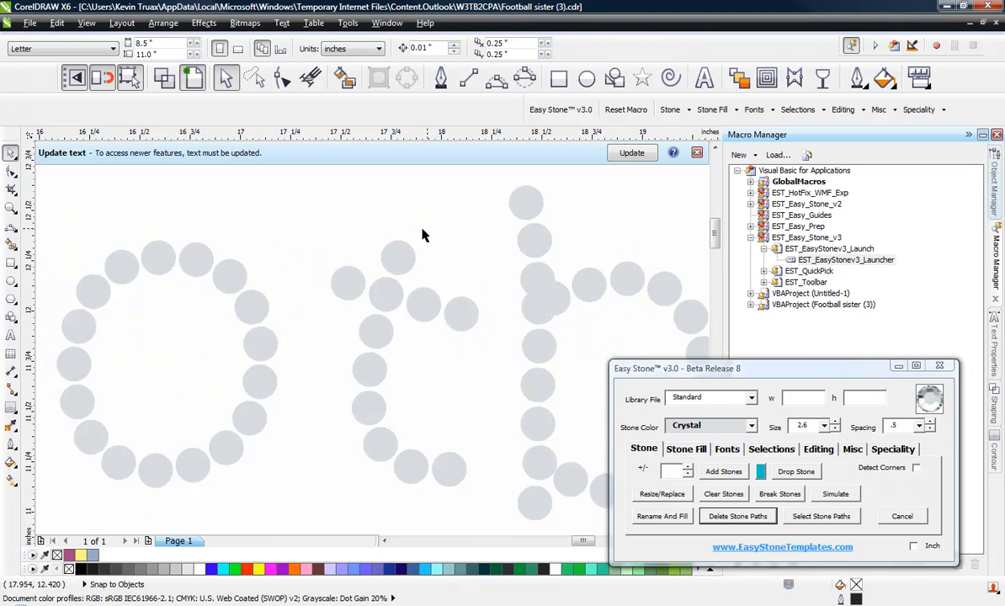
drag(378, 292, 398, 215)
click(374, 264)
scroll(375, 289, down, 2)
scroll(375, 288, down, 1)
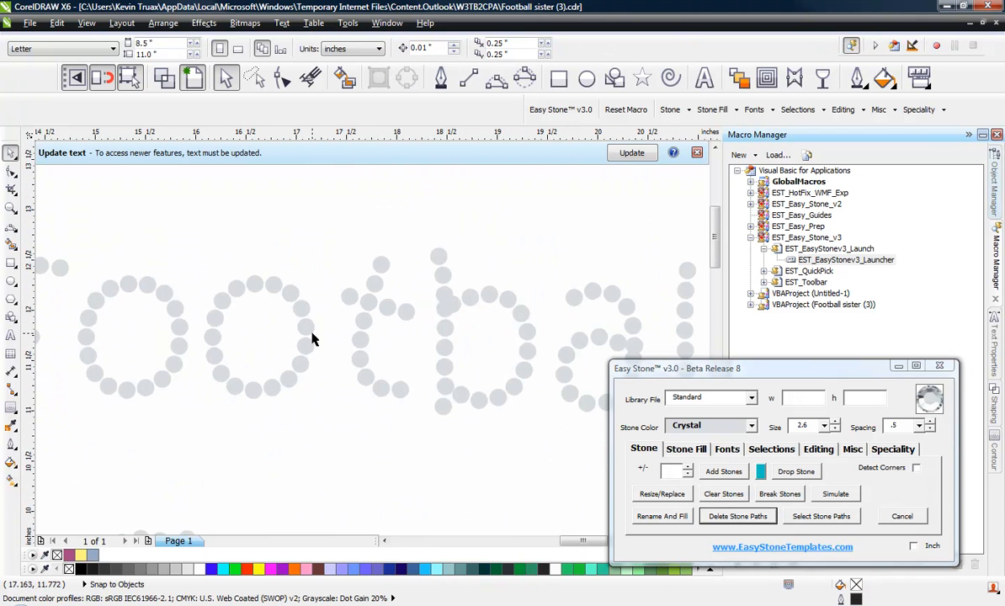
- Draw a three-point curve about 1.49 inches tall along the stem of the b in Football
scroll(493, 281, up, 2)
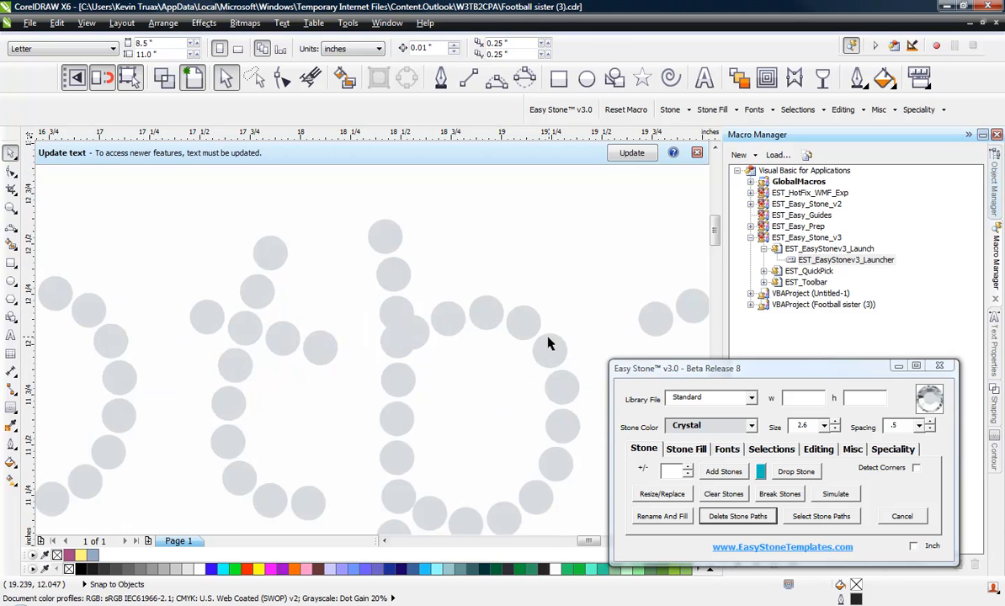
scroll(385, 224, down, 2)
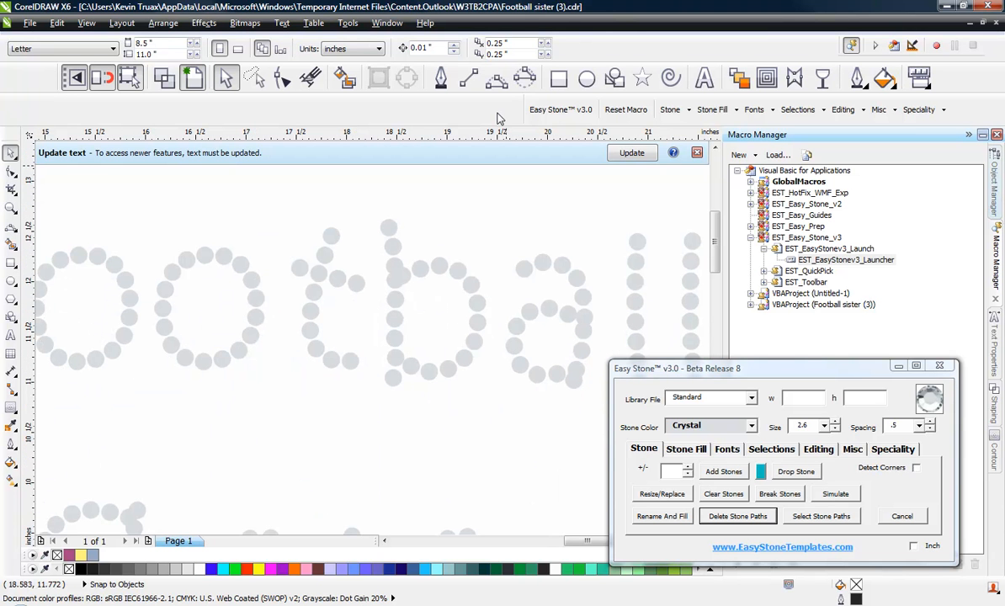
click(495, 78)
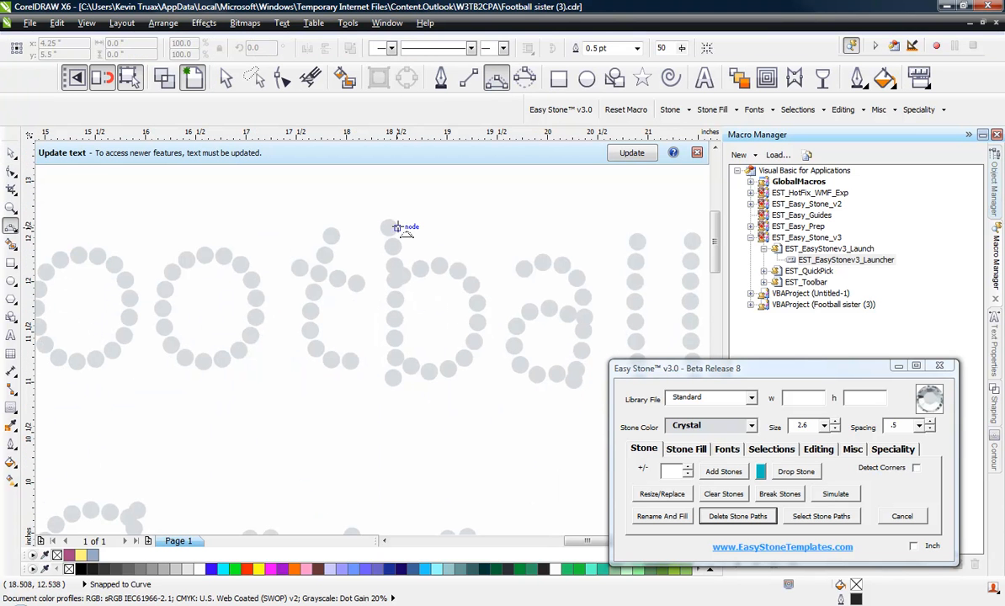
drag(396, 228, 392, 375)
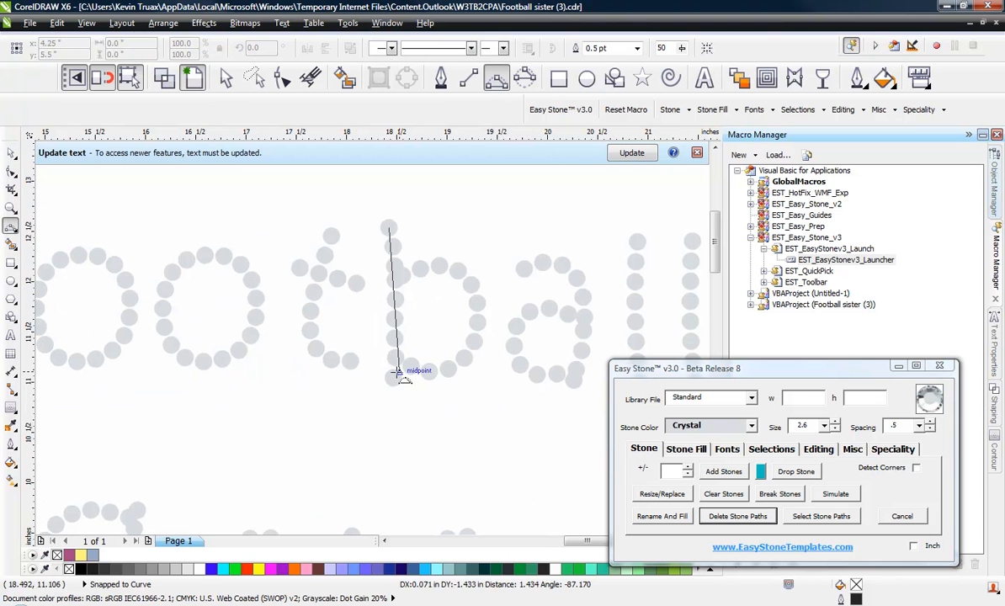
click(392, 309)
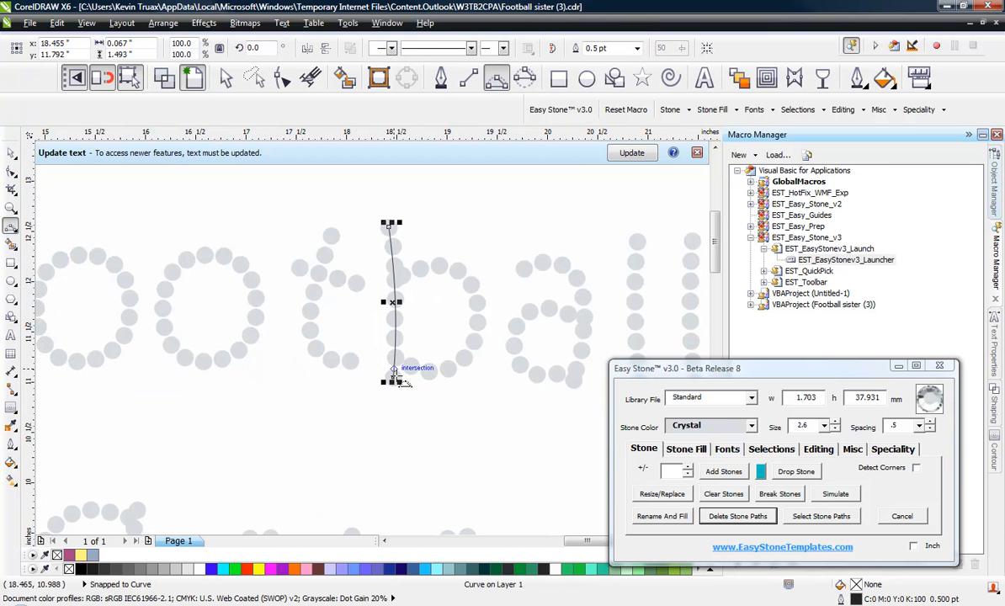
- Re-space the stones along the curve on the b's stem and reduce their count by one
click(815, 451)
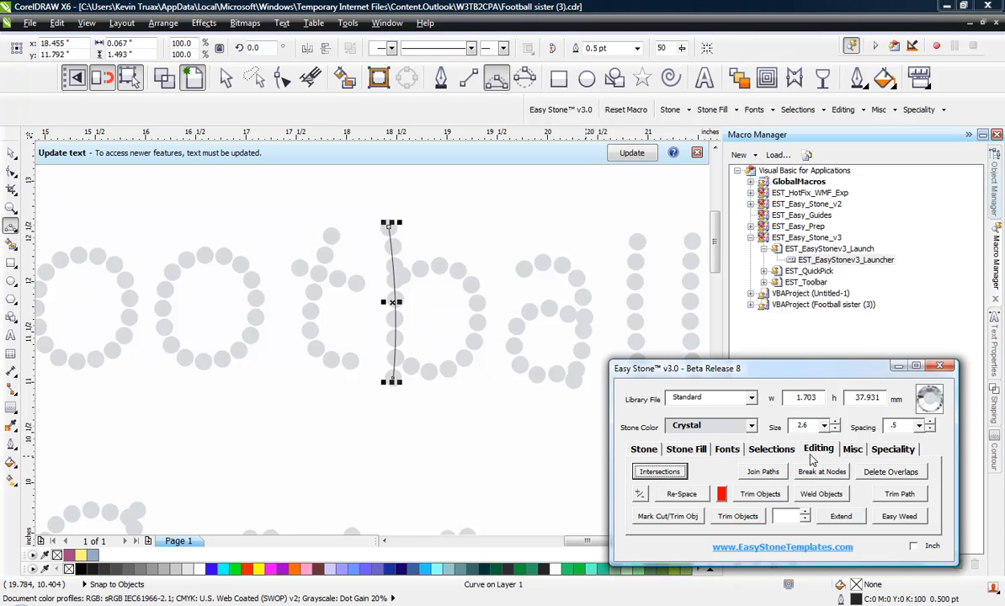
click(688, 494)
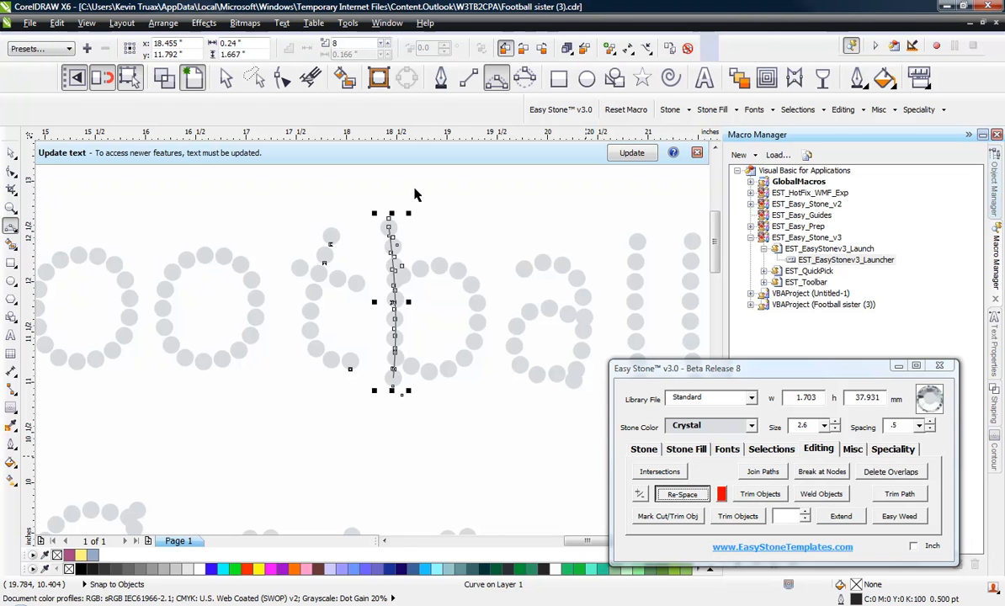
click(644, 450)
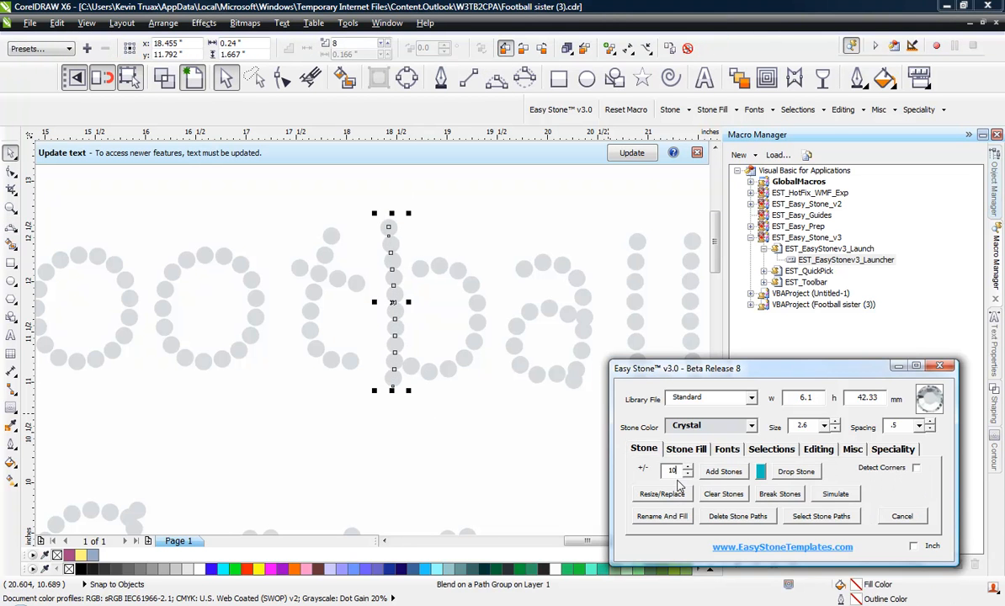
click(688, 476)
click(439, 411)
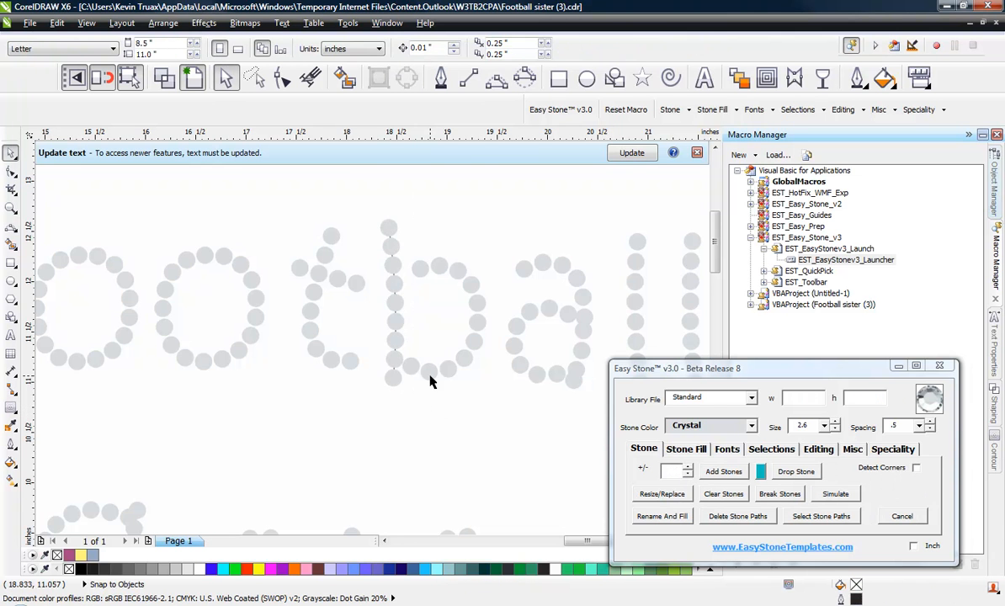
- Move the lower and upper end stones of the b's bowl so they sit close beside the stem without overlapping
scroll(430, 382, up, 5)
click(413, 334)
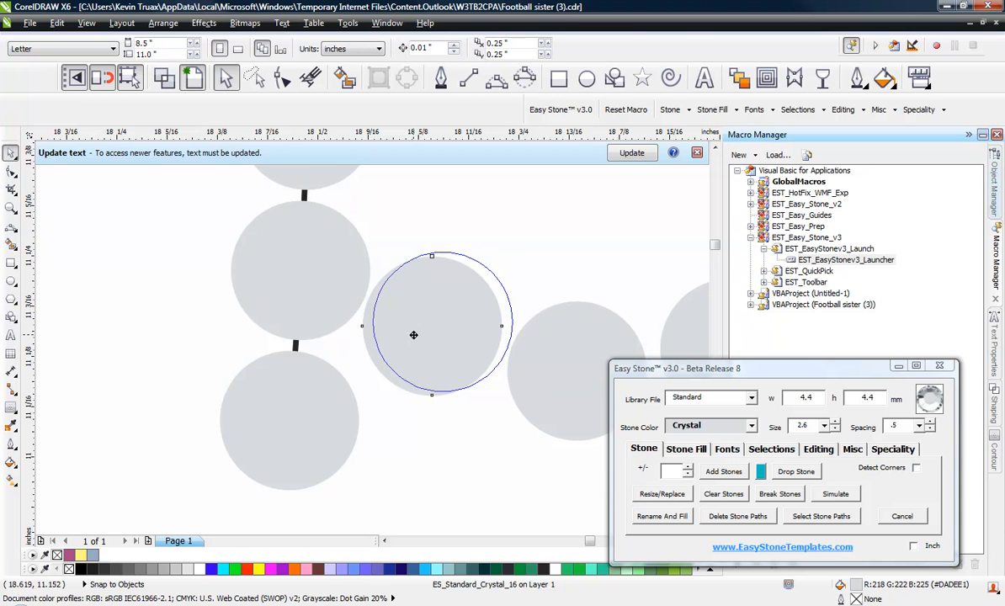
drag(415, 334, 366, 358)
scroll(378, 395, down, 5)
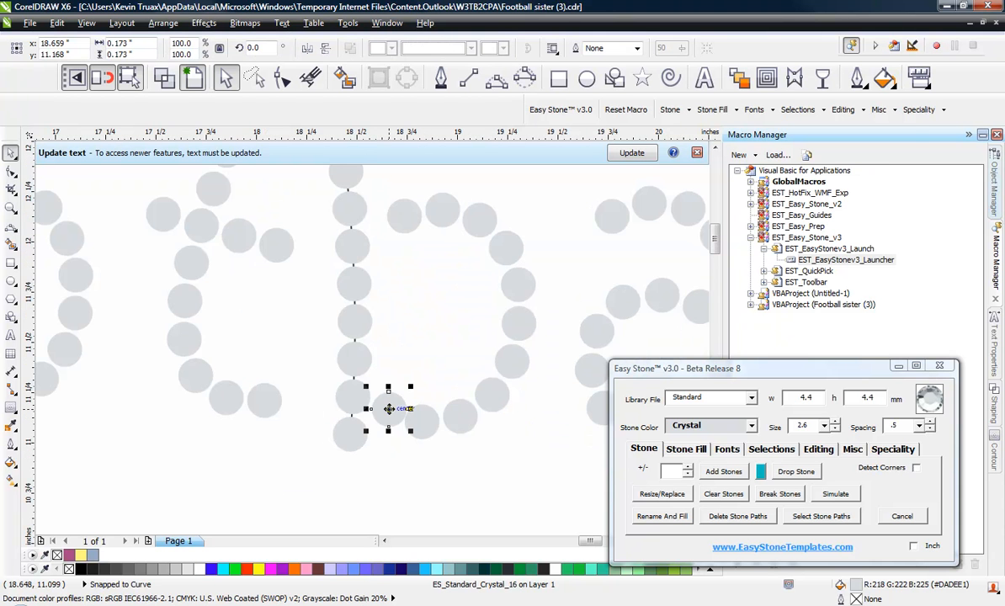
scroll(401, 202, up, 5)
drag(411, 239, 261, 353)
scroll(337, 252, down, 6)
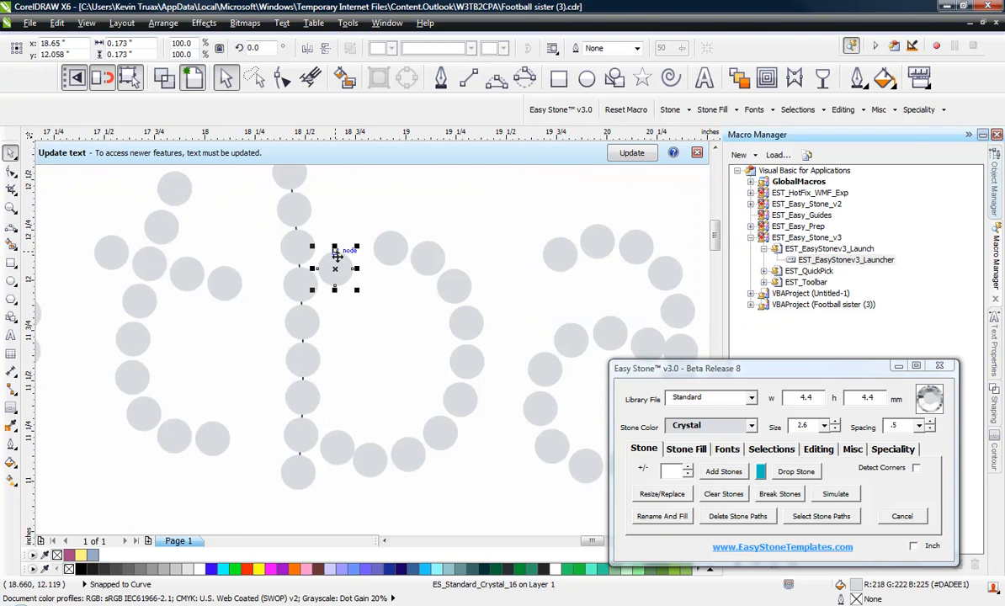
- Draw a connected three-point curve about 17.2 by 26.7 mm along the b's bowl and re-space its stones on it
click(497, 78)
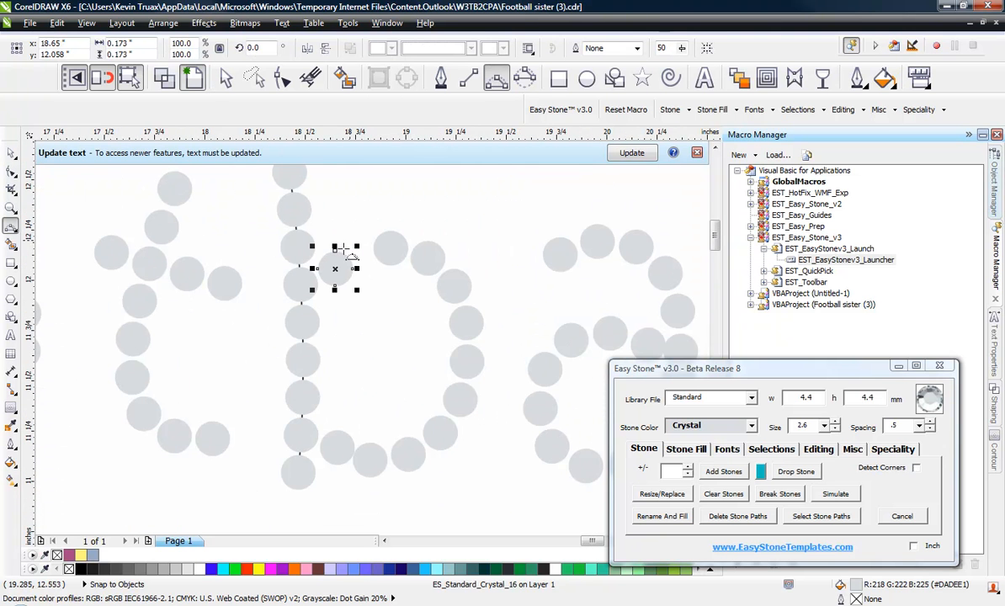
drag(341, 273, 445, 280)
key(ctrl+z)
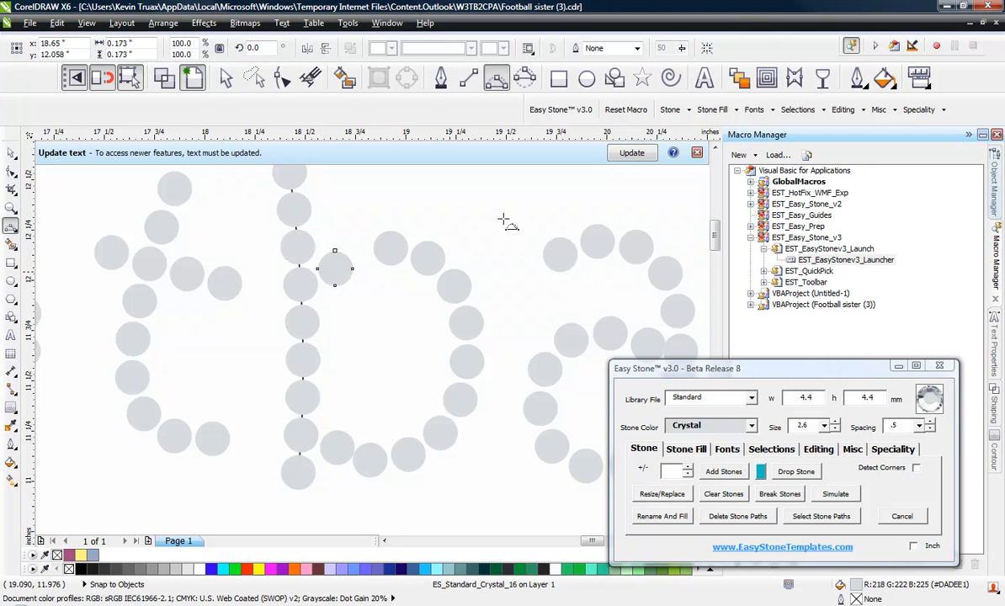
click(504, 219)
drag(335, 269, 337, 458)
click(403, 250)
click(471, 353)
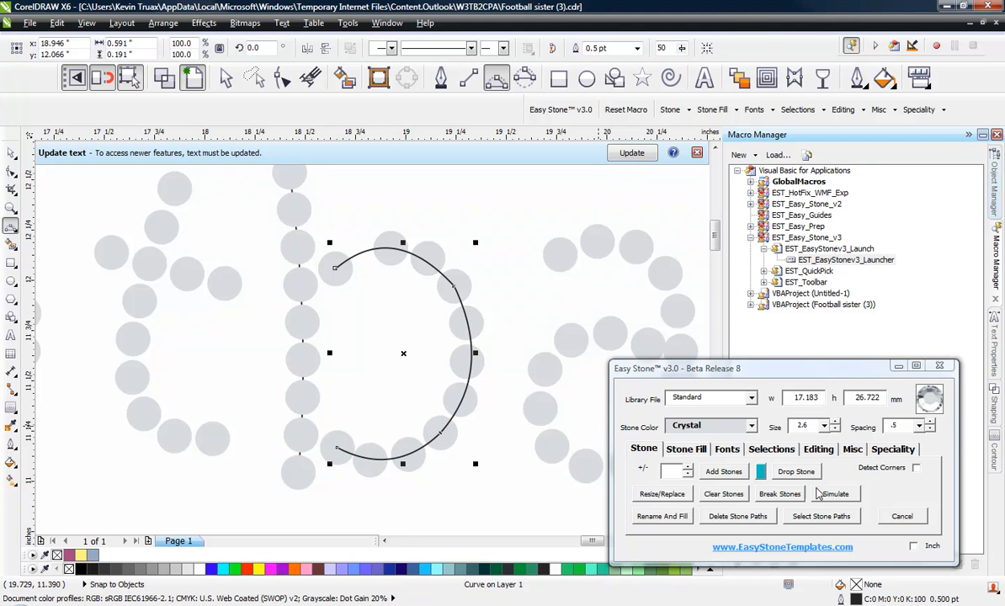
click(817, 448)
click(682, 494)
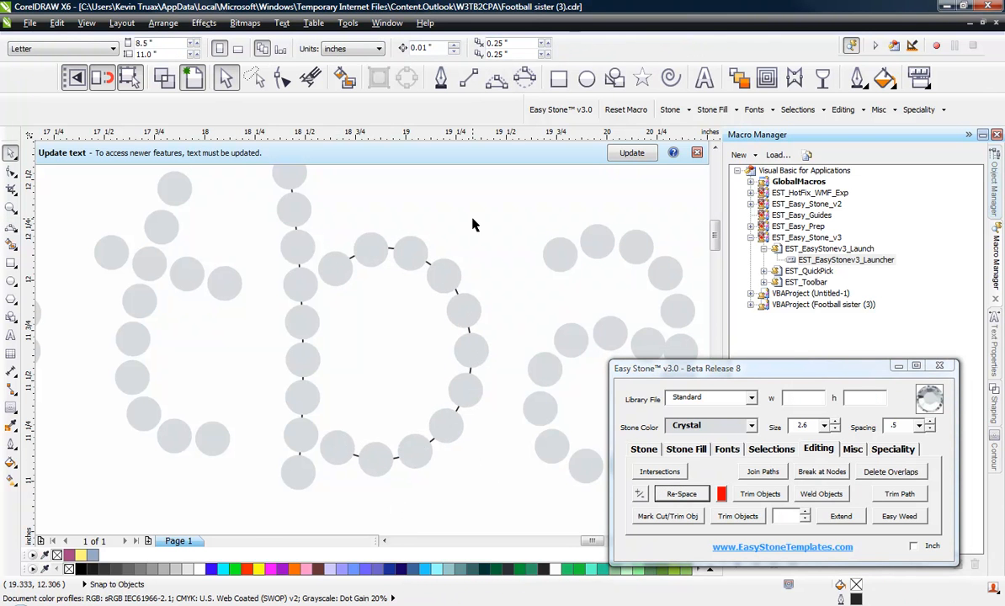
- Move the lowest stem stone of the a in Football down so it clears the stone above it
scroll(488, 291, down, 2)
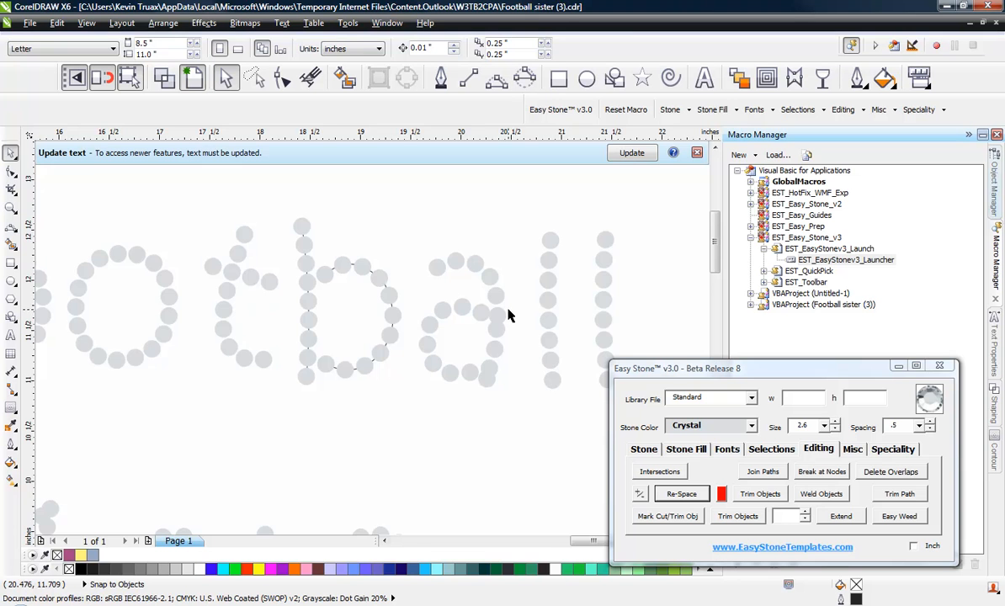
scroll(532, 369, up, 2)
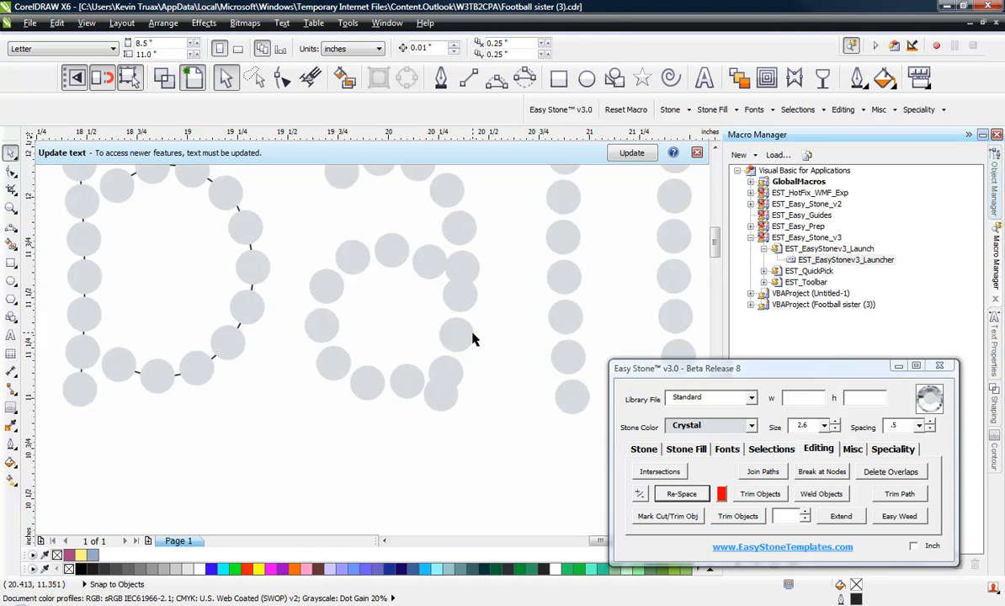
click(453, 406)
scroll(456, 396, up, 2)
drag(455, 396, 457, 399)
scroll(503, 393, down, 2)
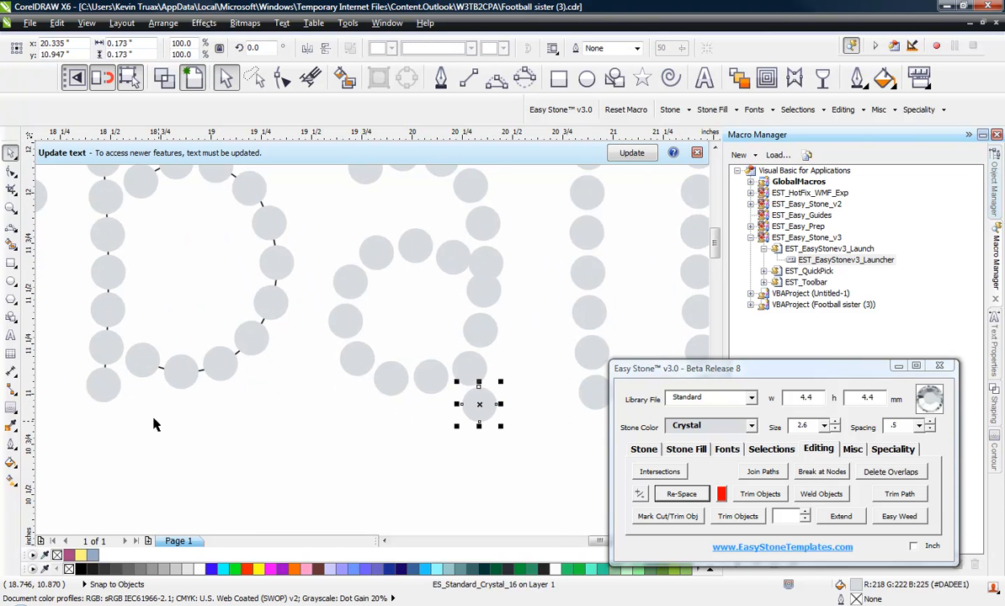
- Draw a connected three-point curve about 15.3 by 32.1 mm along the a's stem and top arc, and re-space the stones on it
scroll(290, 421, down, 2)
scroll(365, 347, up, 2)
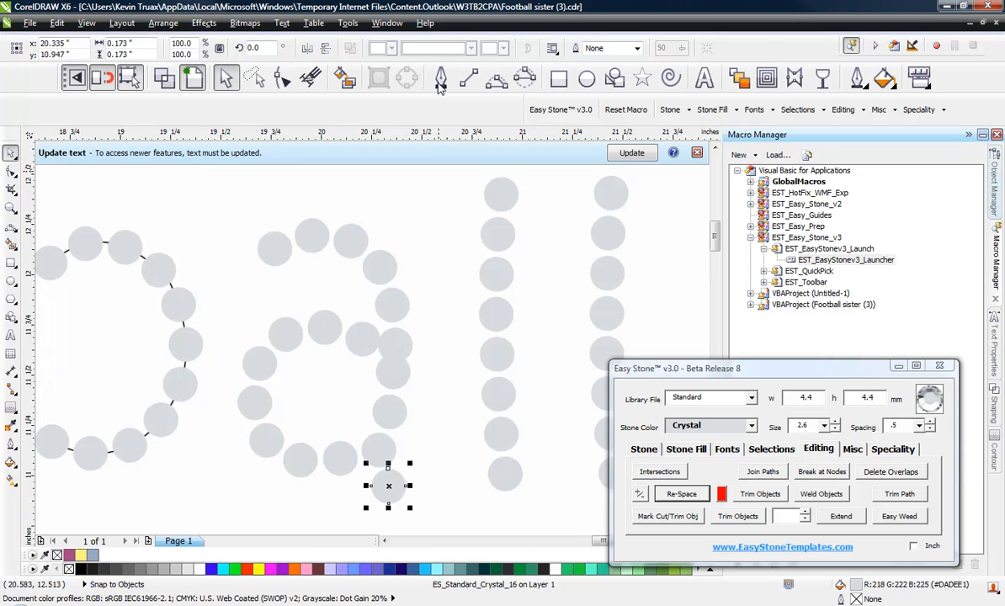
click(497, 79)
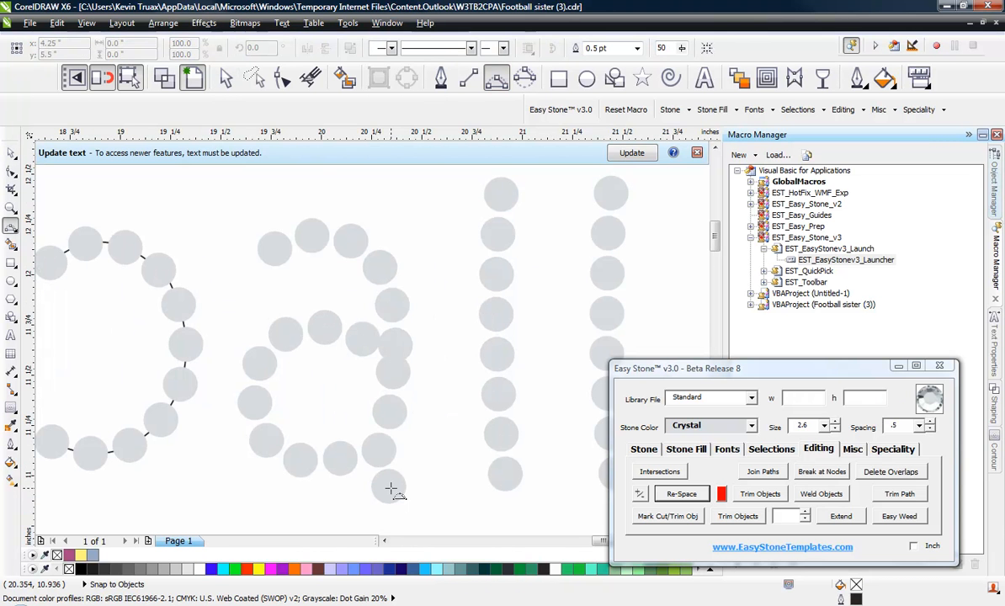
drag(388, 486, 394, 345)
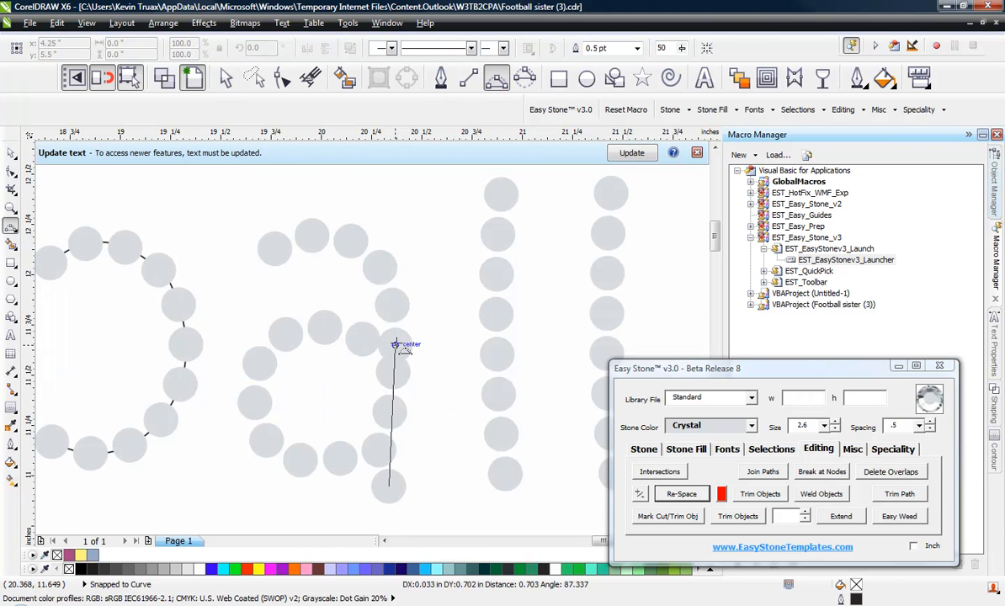
click(388, 429)
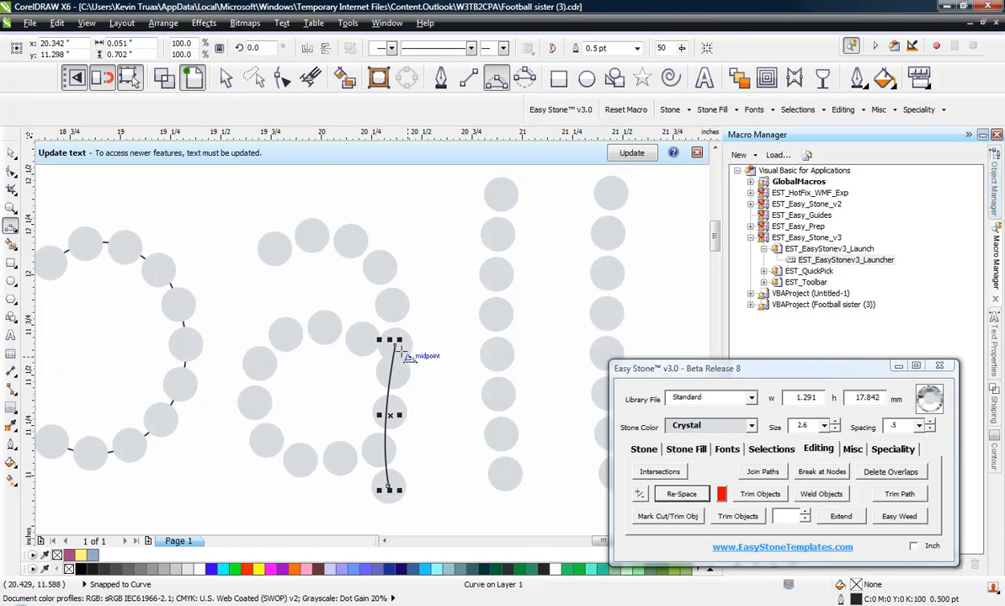
drag(394, 344, 275, 249)
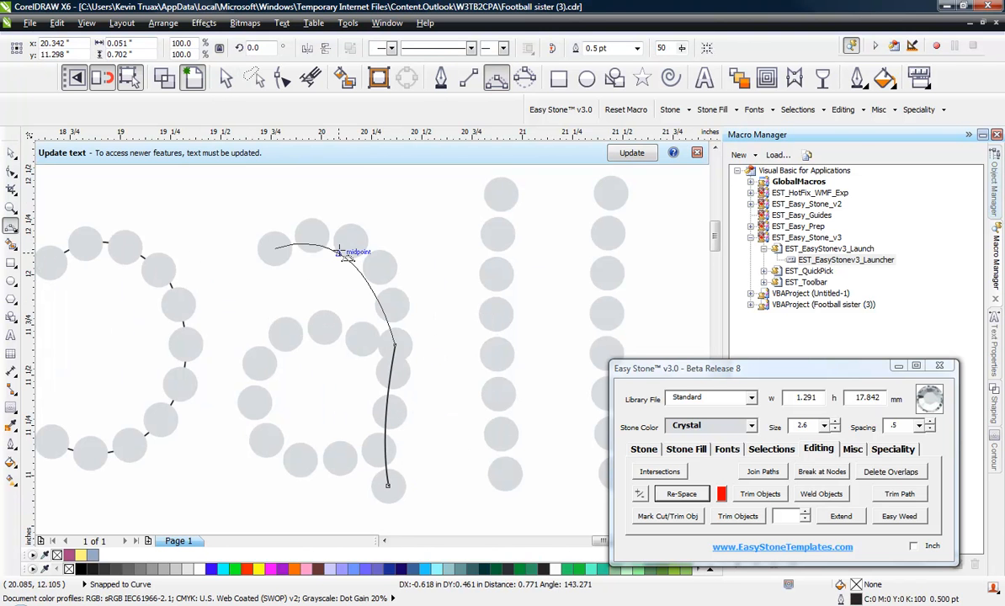
click(368, 244)
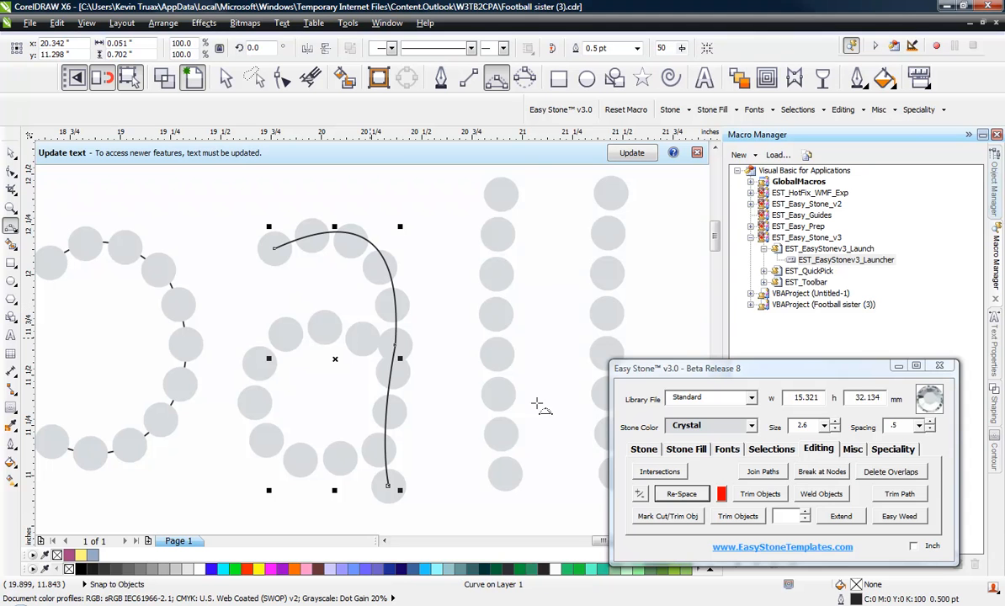
click(699, 495)
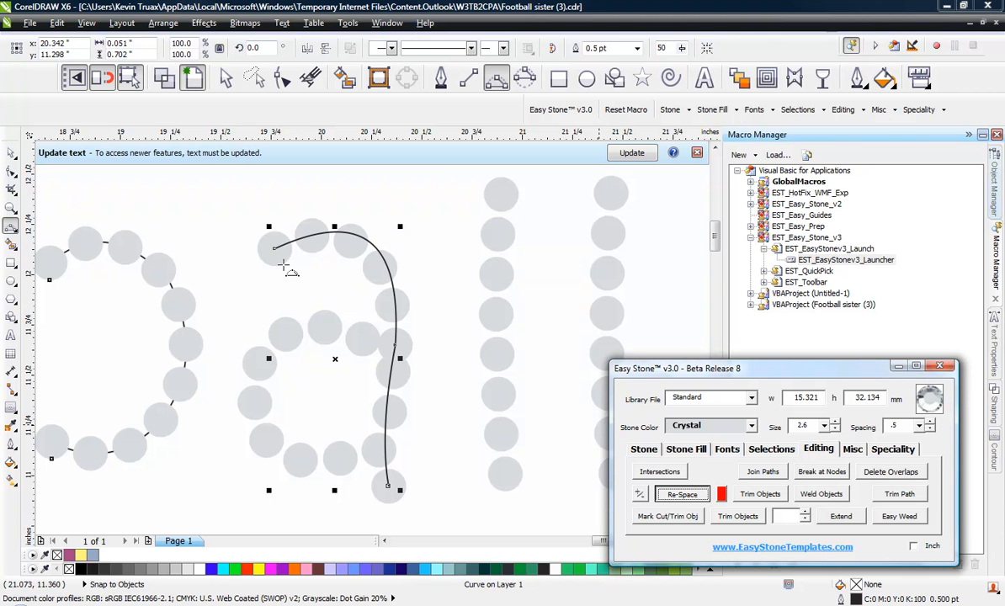
click(408, 380)
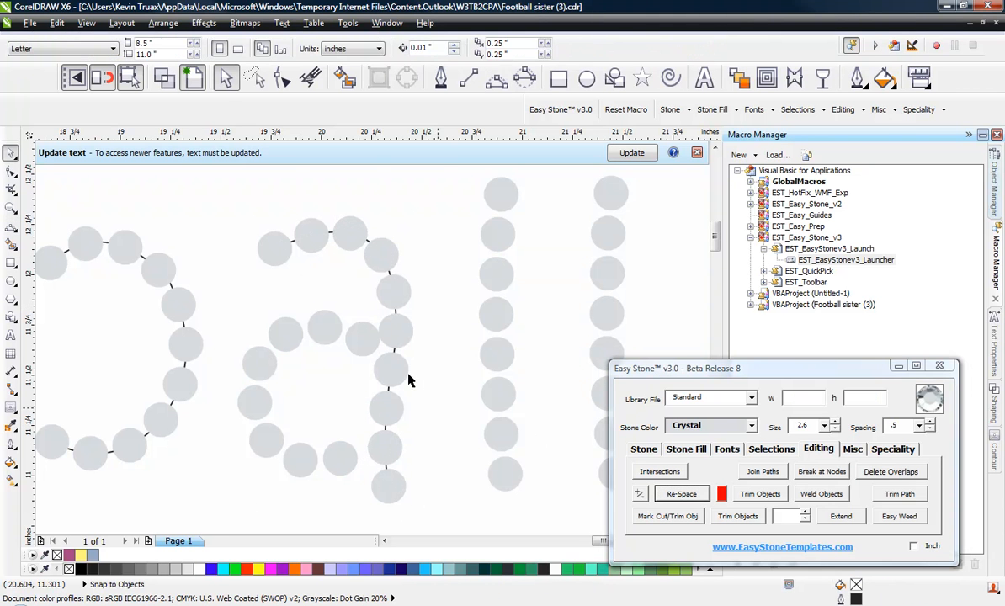
- Move the upper end stone of the a's bowl down and away from the overlapping stem stone
scroll(408, 381, up, 2)
click(380, 375)
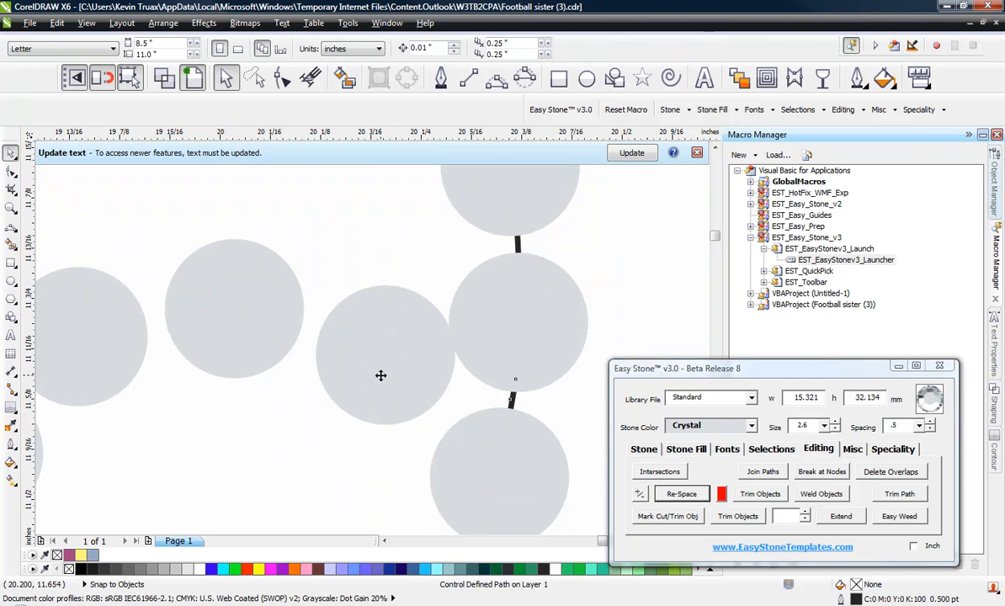
scroll(498, 271, down, 2)
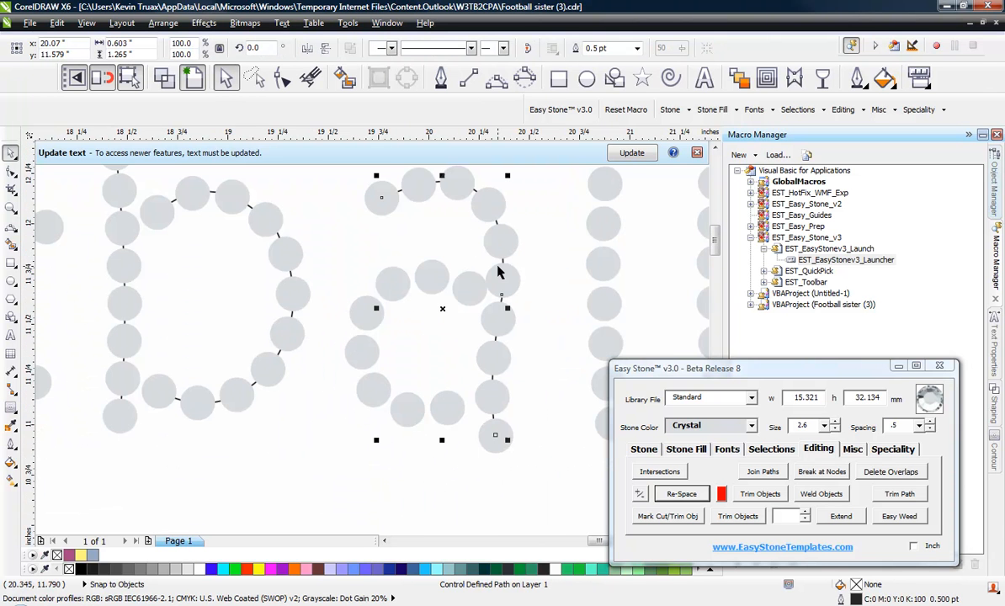
click(555, 309)
scroll(477, 307, up, 1)
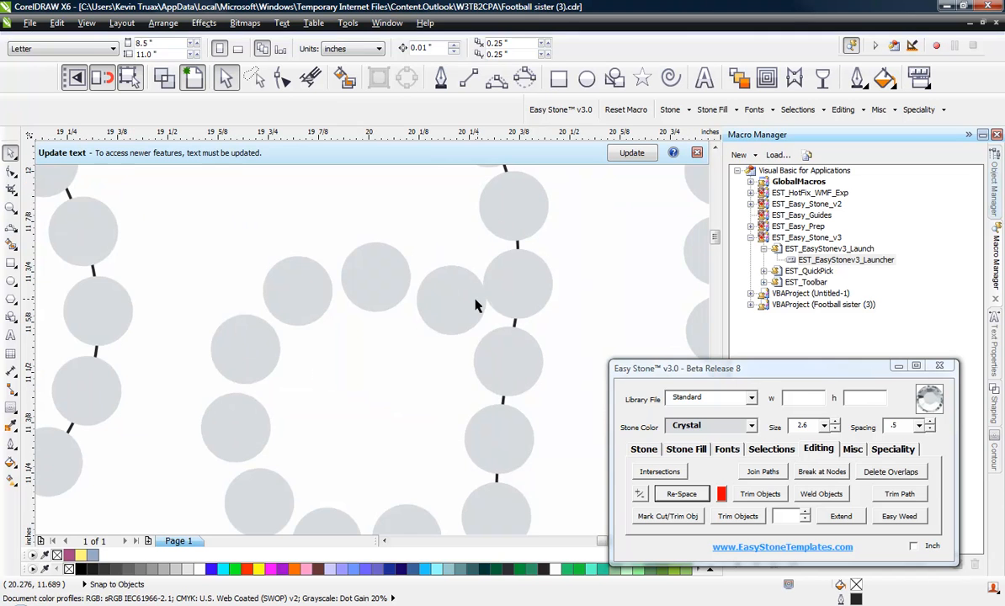
click(447, 309)
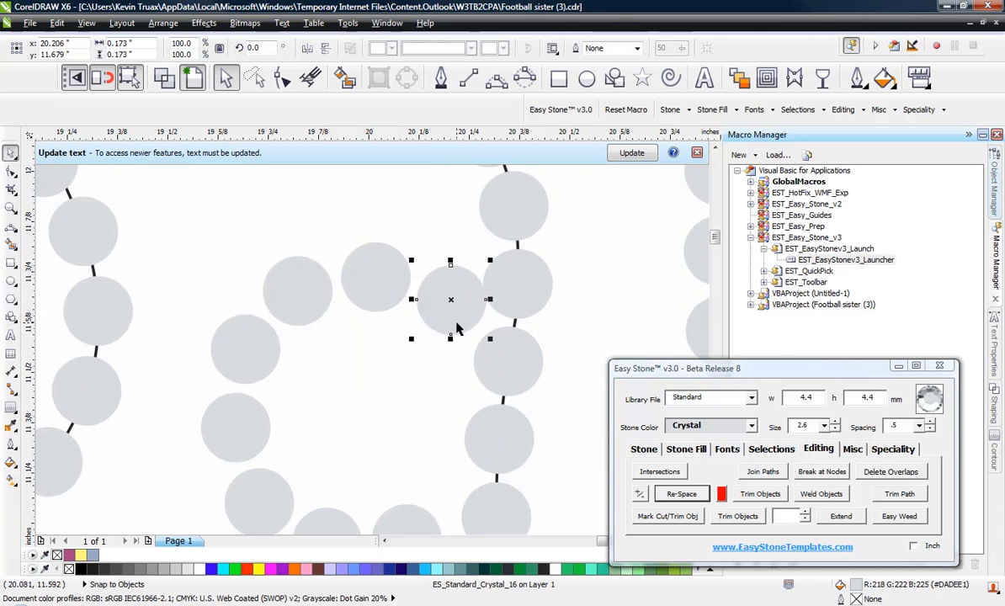
scroll(451, 310, up, 2)
drag(448, 256, 410, 310)
scroll(499, 225, down, 3)
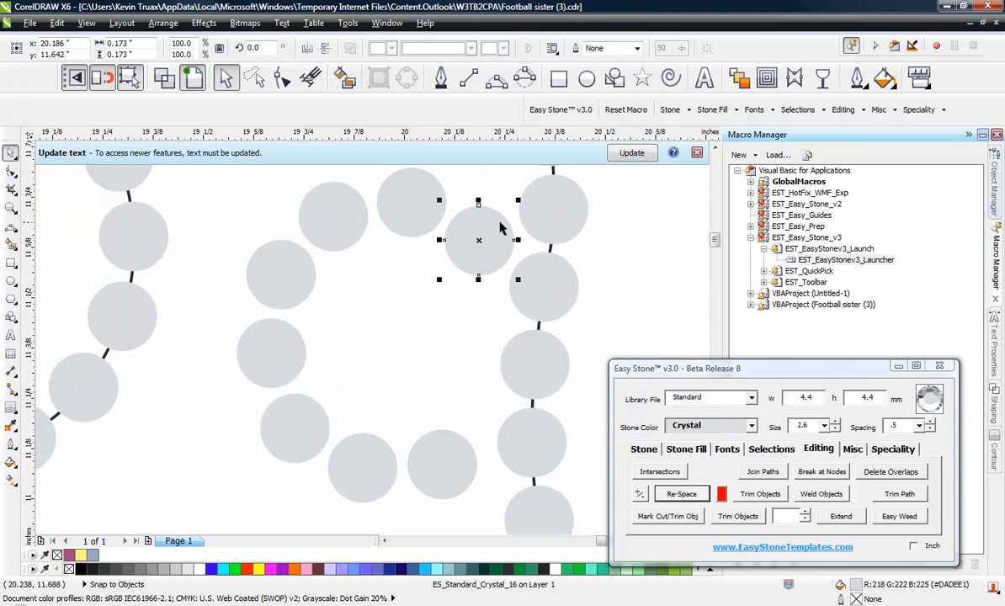
- Shift the lower end stone of the a's bowl closer to the stem
scroll(500, 226, down, 2)
scroll(485, 344, up, 4)
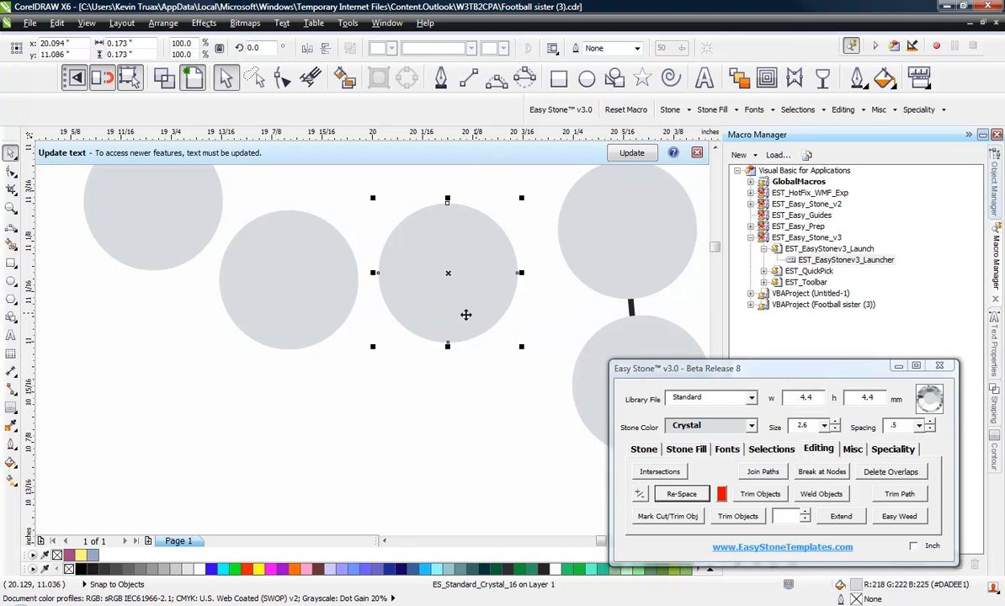
mouse_move(465, 314)
mouse_down()
mouse_move(482, 297)
mouse_move(473, 330)
mouse_up()
scroll(473, 345, down, 3)
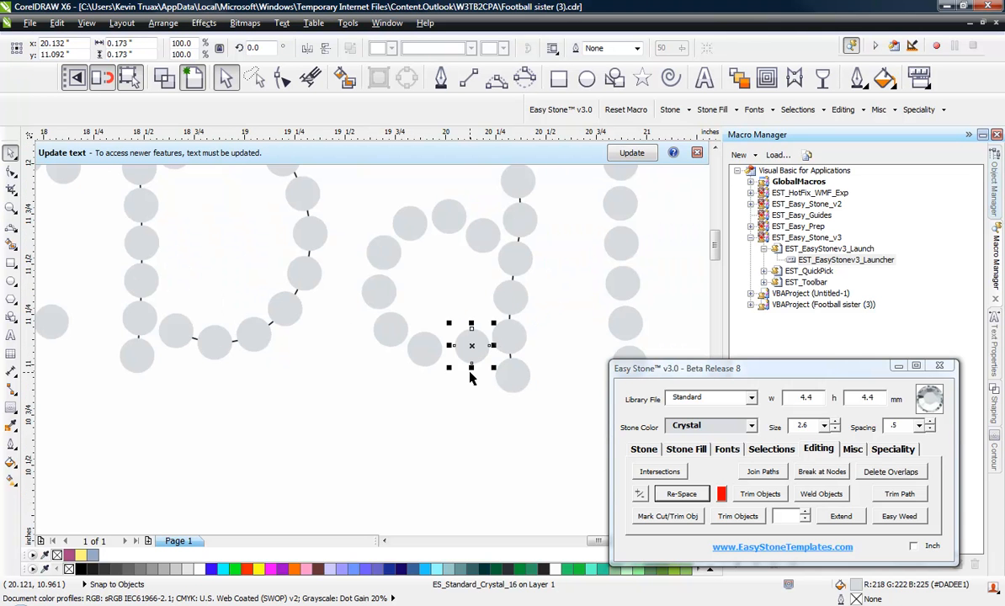
- Draw a connected three-point curve about 12.9 by 16.3 mm along the a's bowl and re-space its stones on it
click(496, 80)
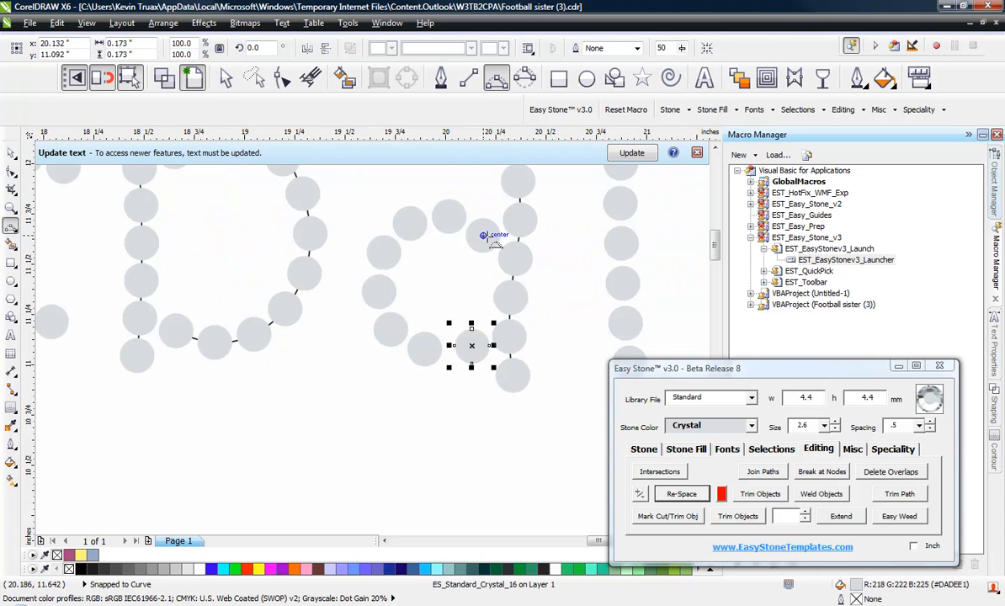
click(482, 235)
click(383, 251)
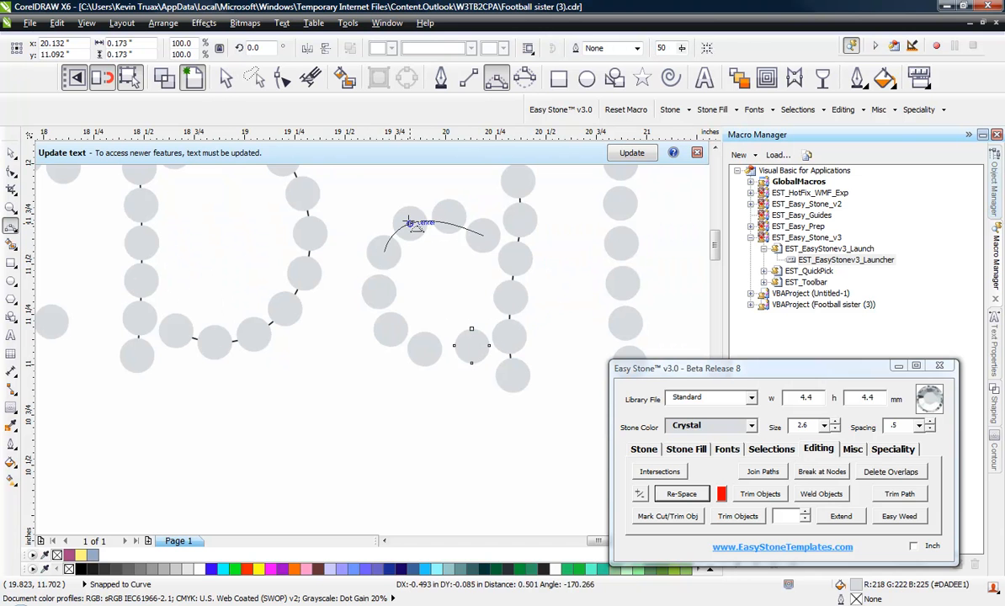
click(410, 223)
drag(383, 250, 472, 345)
click(384, 329)
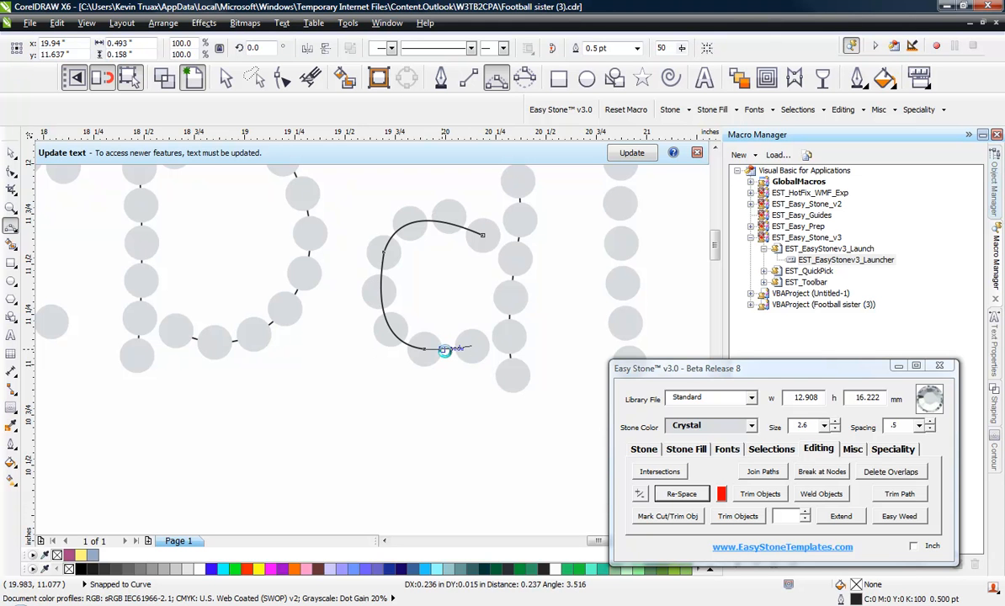
click(444, 350)
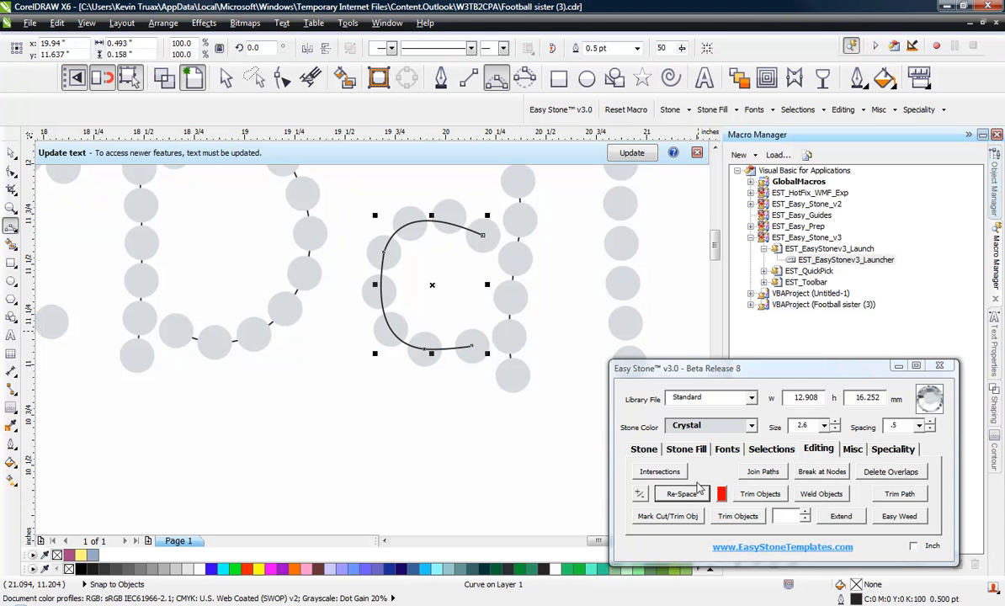
click(692, 493)
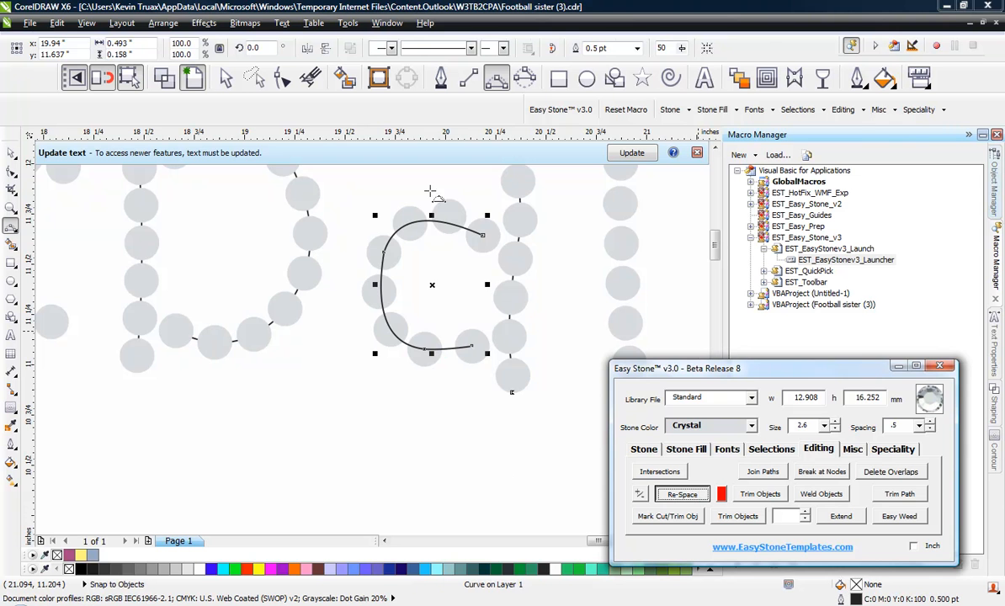
click(373, 383)
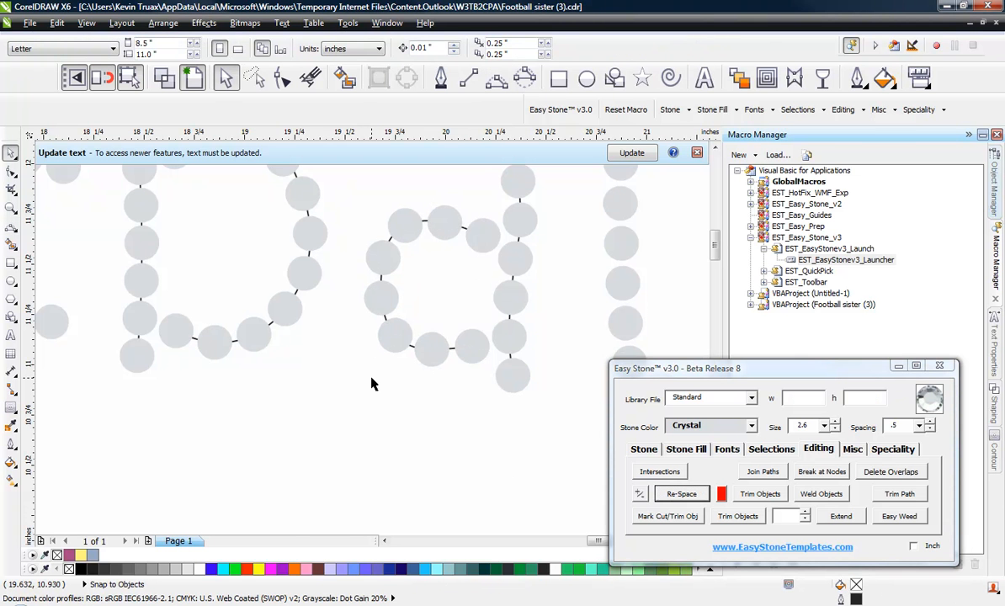
- Select all the stones of the word Football and delete their stone paths
scroll(373, 383, down, 2)
scroll(587, 287, down, 2)
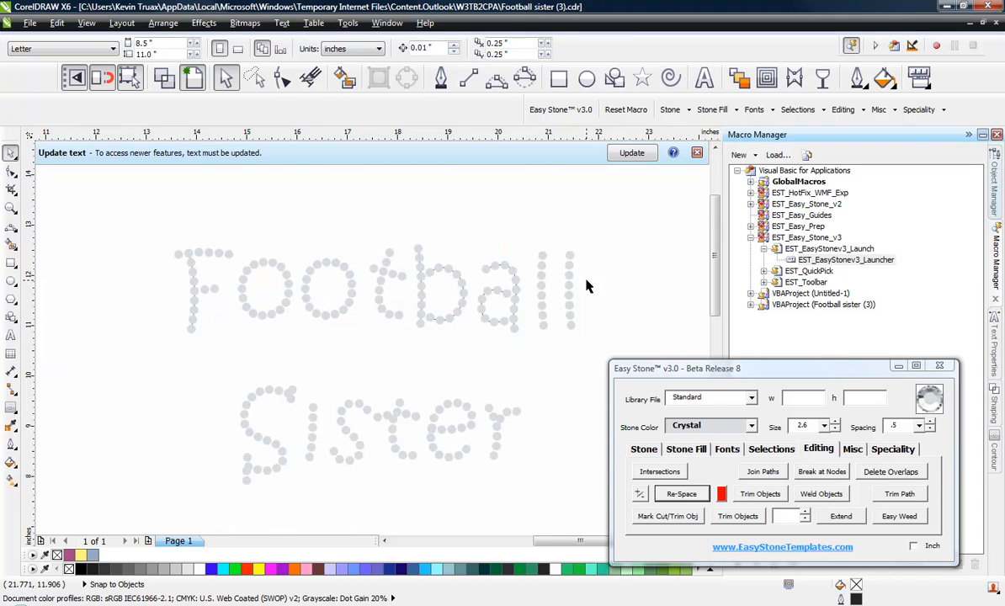
drag(628, 213, 133, 366)
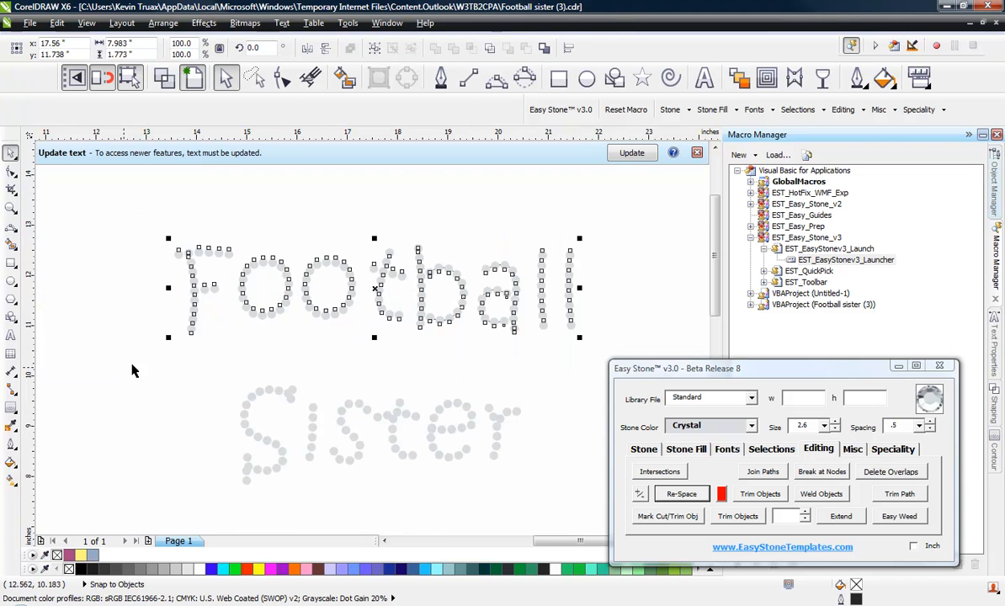
click(644, 449)
click(426, 381)
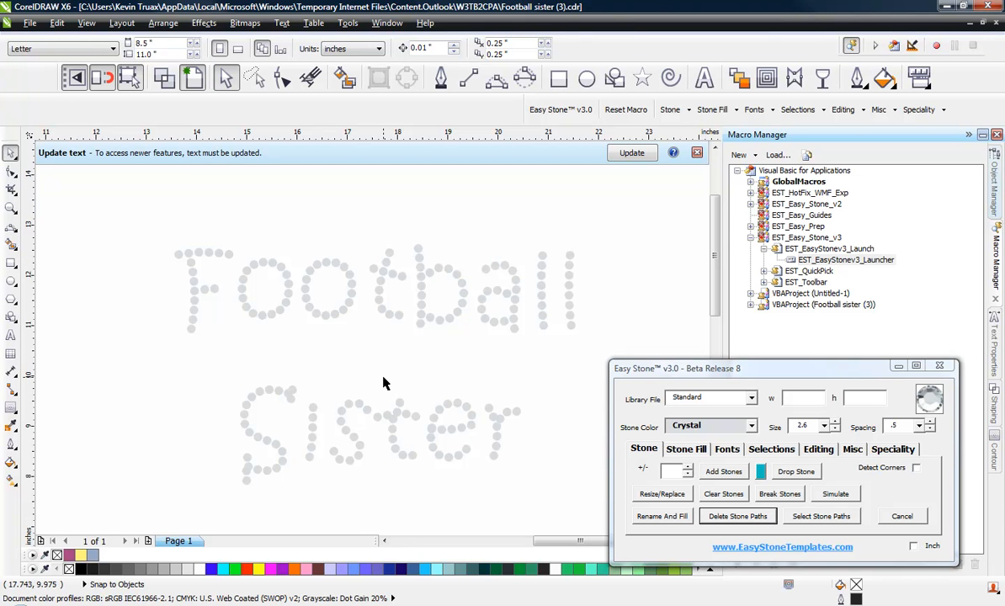
- Delete the lowest stone and the overlapping stone above it at the lower tail end of the S in Sister
scroll(257, 504, up, 4)
click(246, 455)
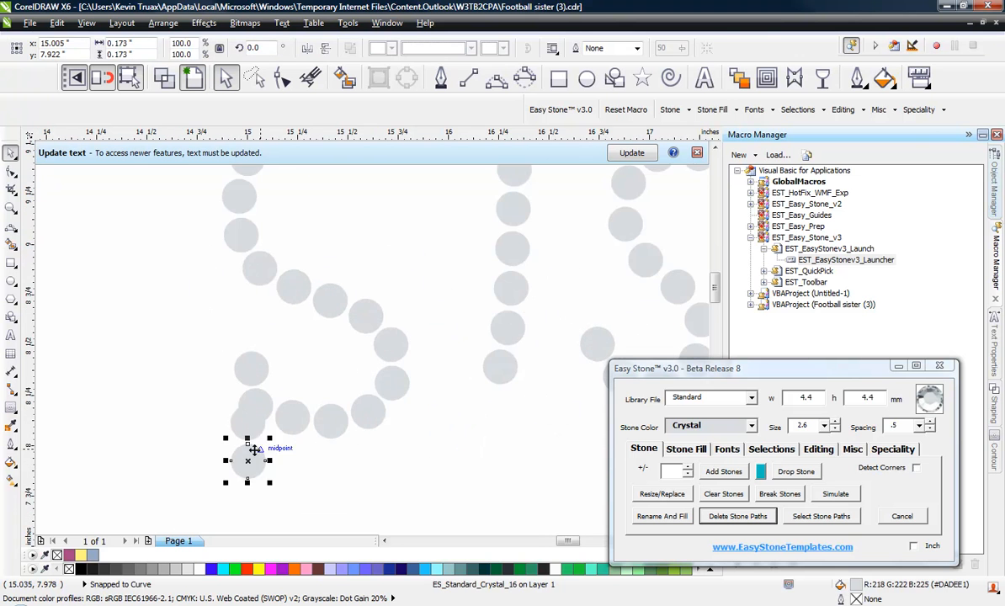
scroll(251, 451, up, 2)
key(Delete)
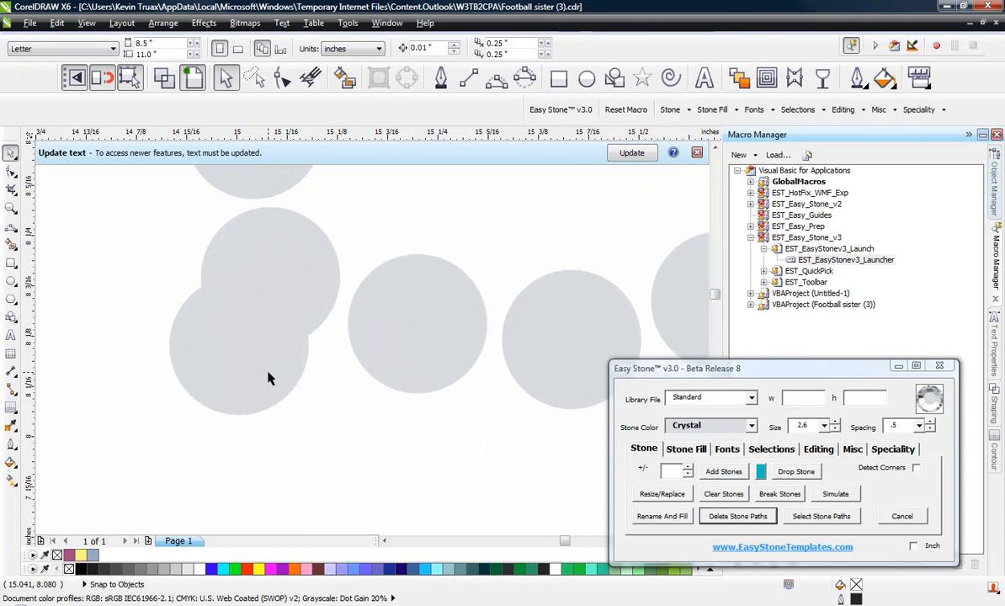
click(266, 377)
key(Delete)
- Copy the end stone of the S's lower tail and place the duplicate down and outward beside it
scroll(260, 469, down, 2)
scroll(265, 447, up, 2)
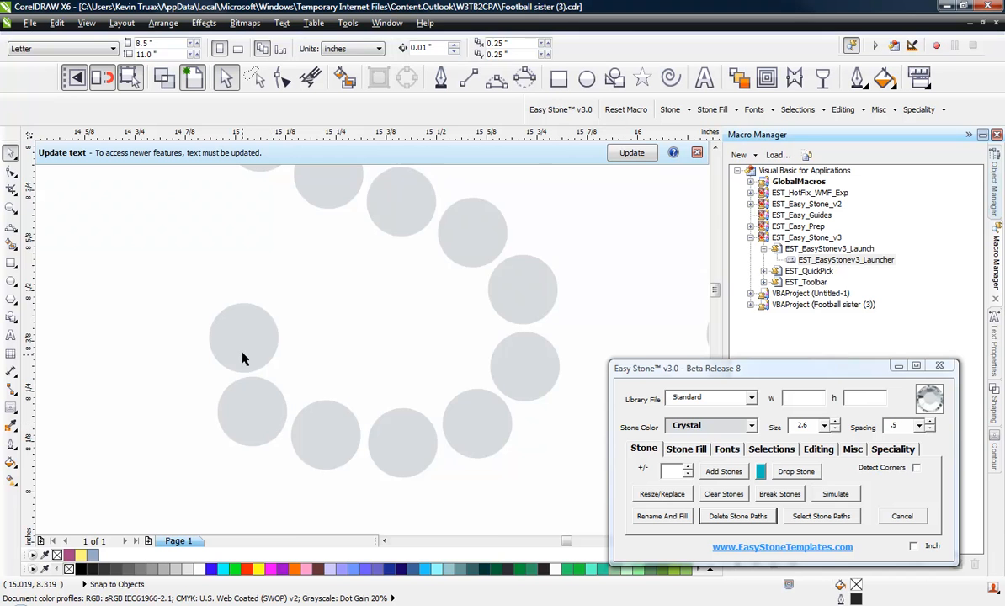
scroll(236, 370, up, 3)
drag(241, 340, 107, 433)
right_click(107, 432)
scroll(264, 394, down, 2)
click(235, 439)
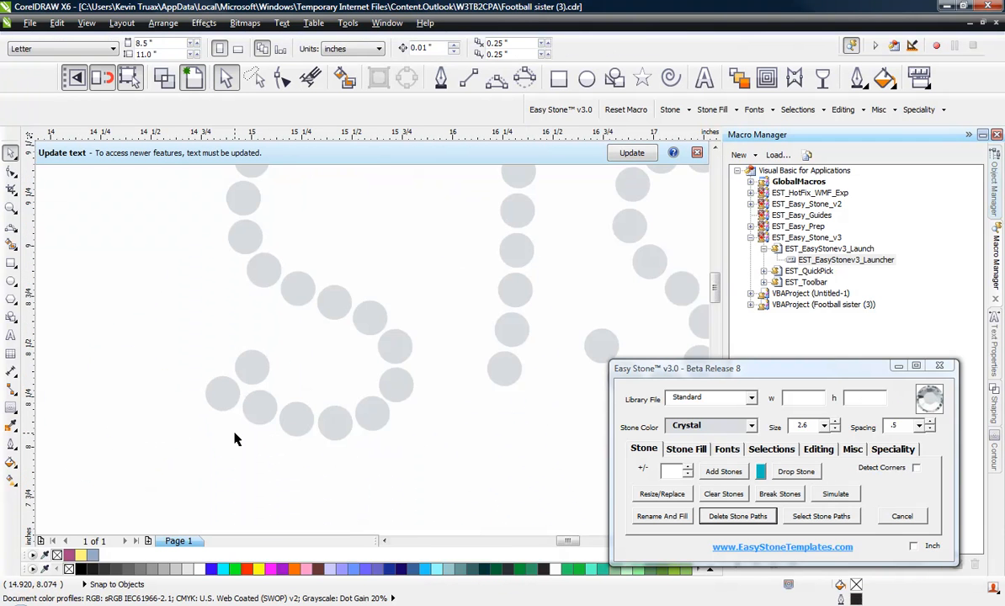
- Reposition the two end stones of the S's lower tail to form an evenly spaced serif around the curve's last stone
scroll(236, 439, down, 2)
scroll(210, 421, up, 3)
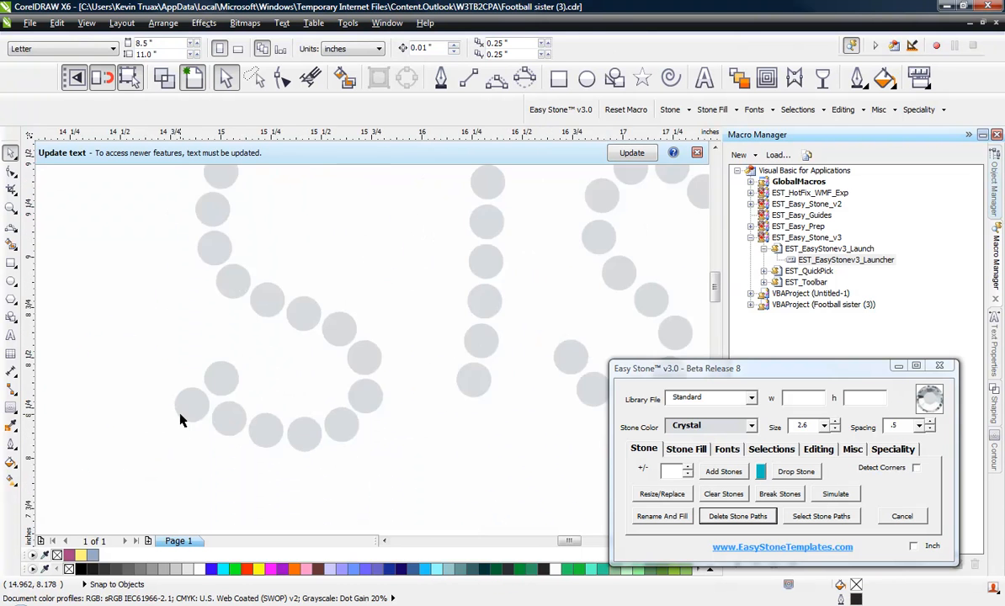
drag(206, 402, 185, 468)
drag(343, 308, 257, 348)
drag(230, 448, 250, 462)
drag(270, 356, 278, 359)
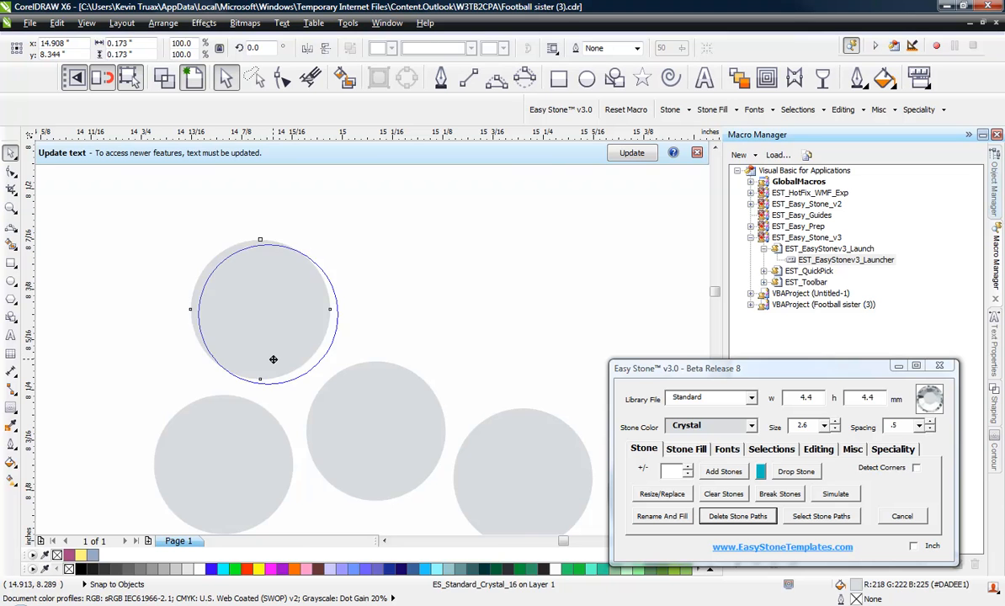
click(414, 312)
- Move the two overlapping serif stones at the S's upper end together about 0.1 inch to the right, clear of the curve
scroll(274, 434, down, 2)
scroll(273, 434, down, 1)
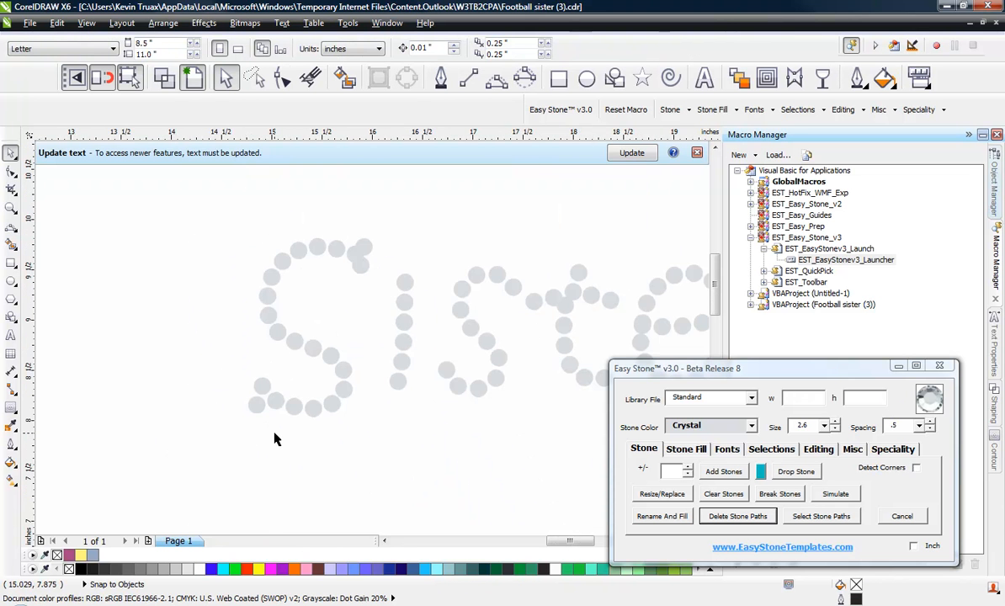
scroll(368, 239, up, 2)
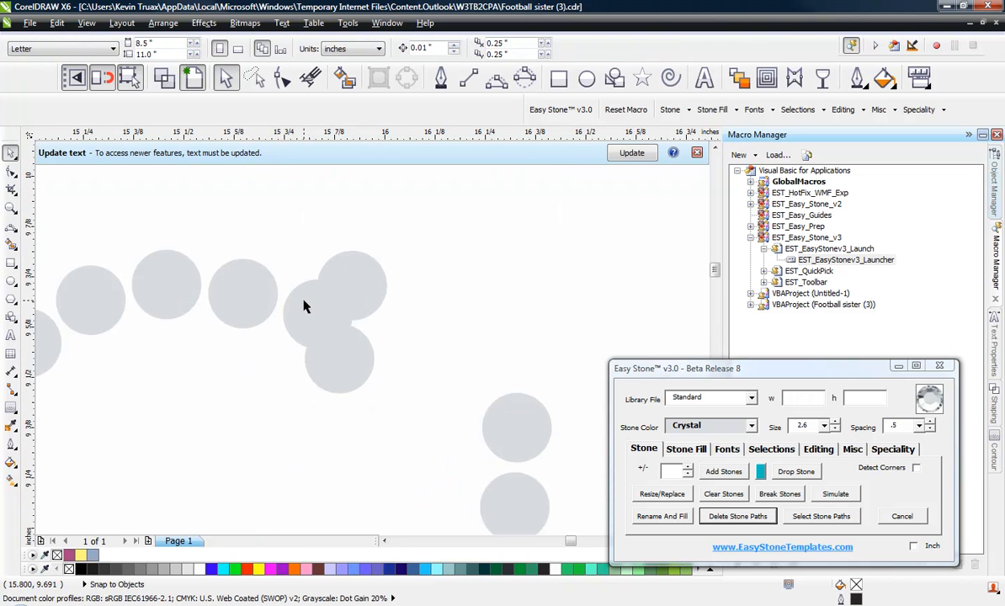
scroll(373, 320, up, 1)
click(335, 365)
shift+click(388, 265)
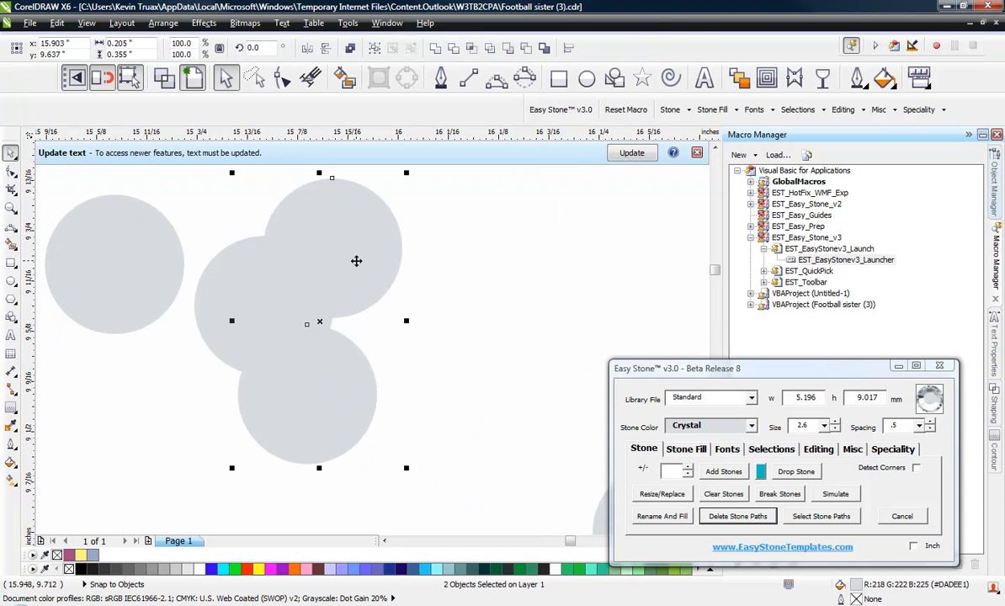
drag(357, 260, 421, 292)
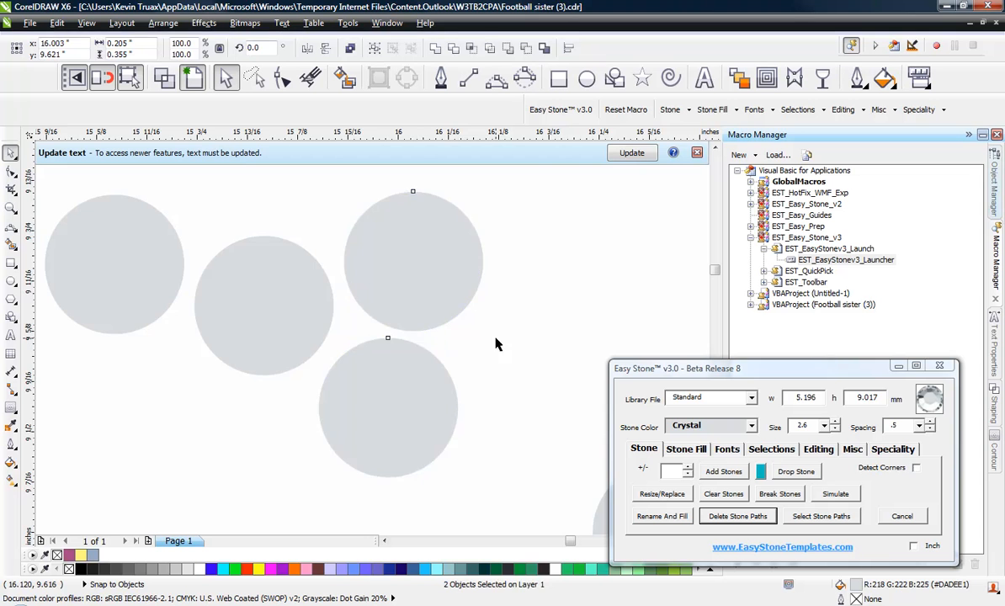
click(495, 339)
scroll(368, 310, down, 2)
scroll(368, 310, down, 1)
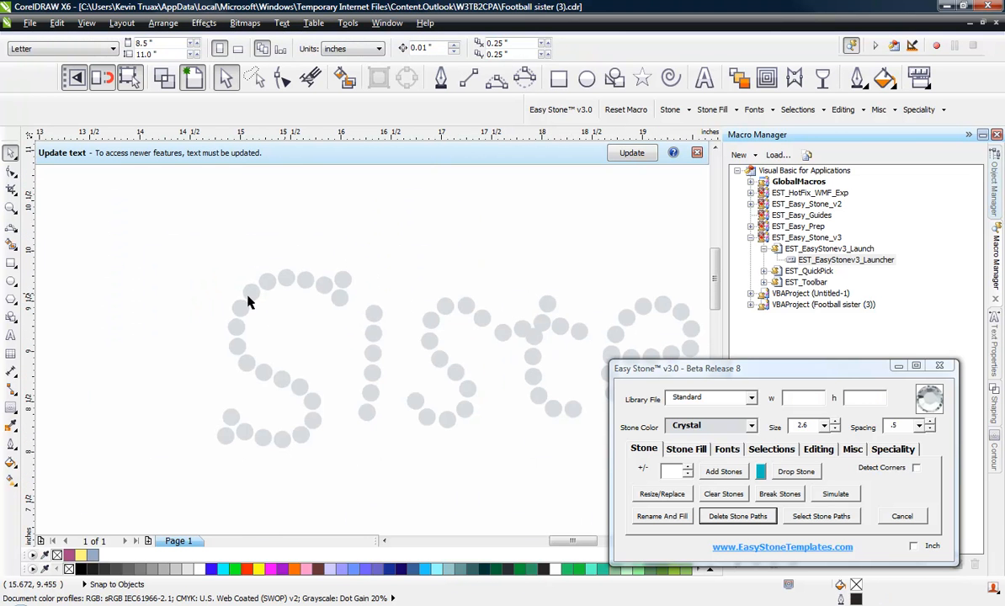
- Copy the top stone of the i in Sister straight upward to serve as its dot
scroll(367, 324, up, 1)
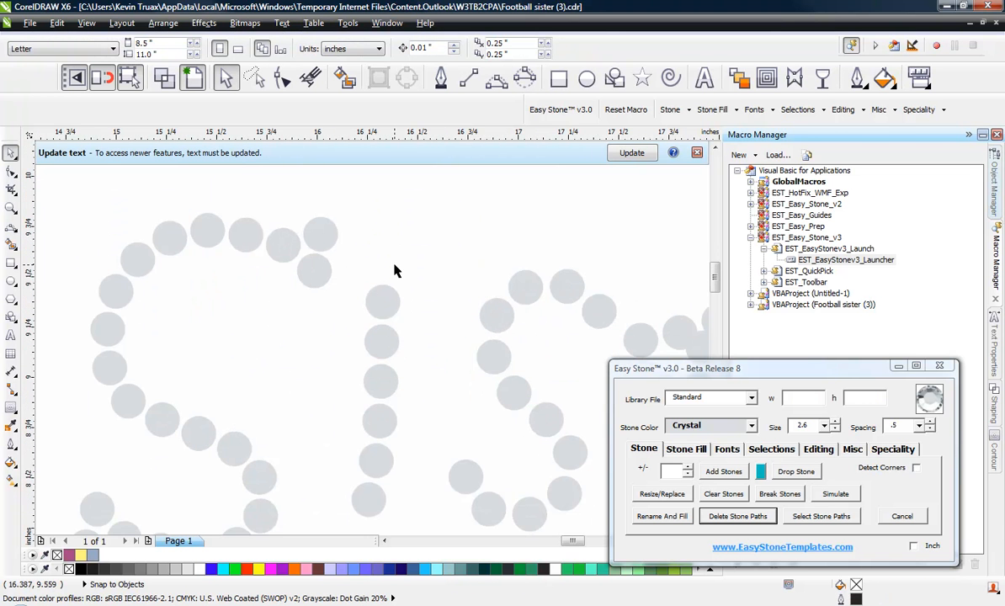
scroll(395, 270, up, 1)
drag(383, 329, 388, 208)
scroll(215, 282, down, 3)
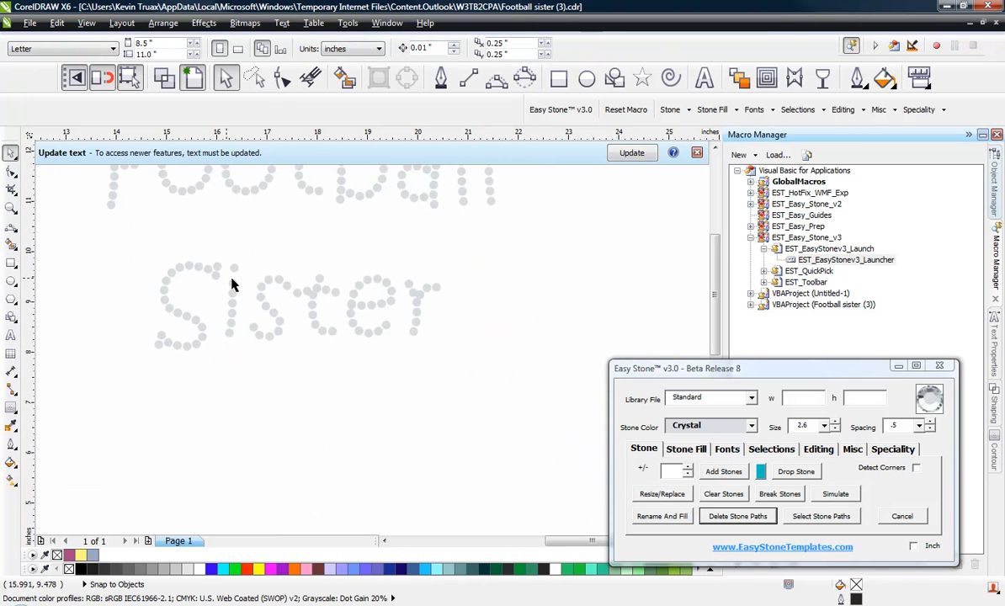
- Delete all the stones of the t in Sister, including the outer crossbar stone next to the s
scroll(263, 285, up, 1)
scroll(319, 298, up, 1)
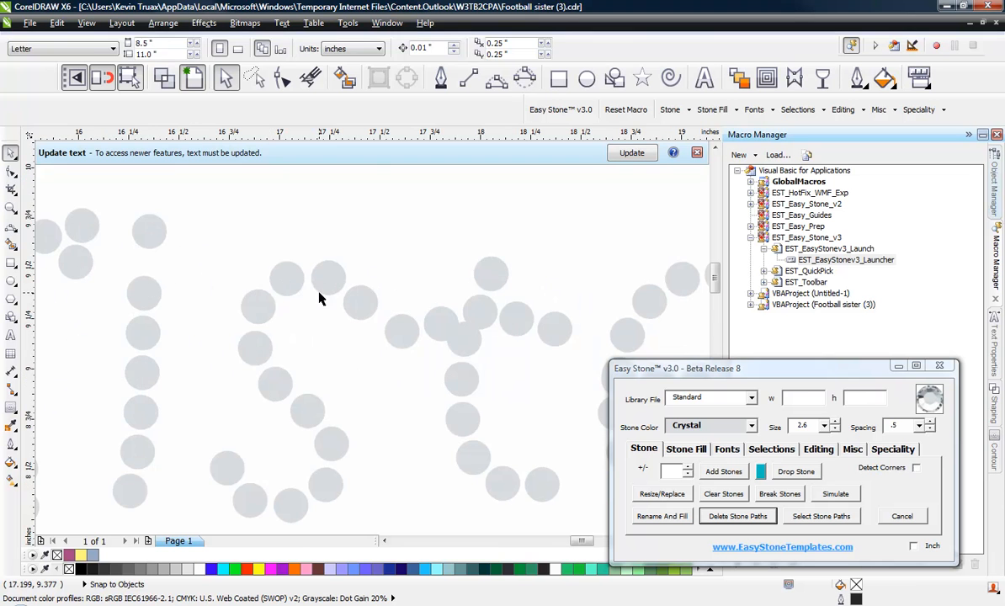
click(404, 331)
key(Delete)
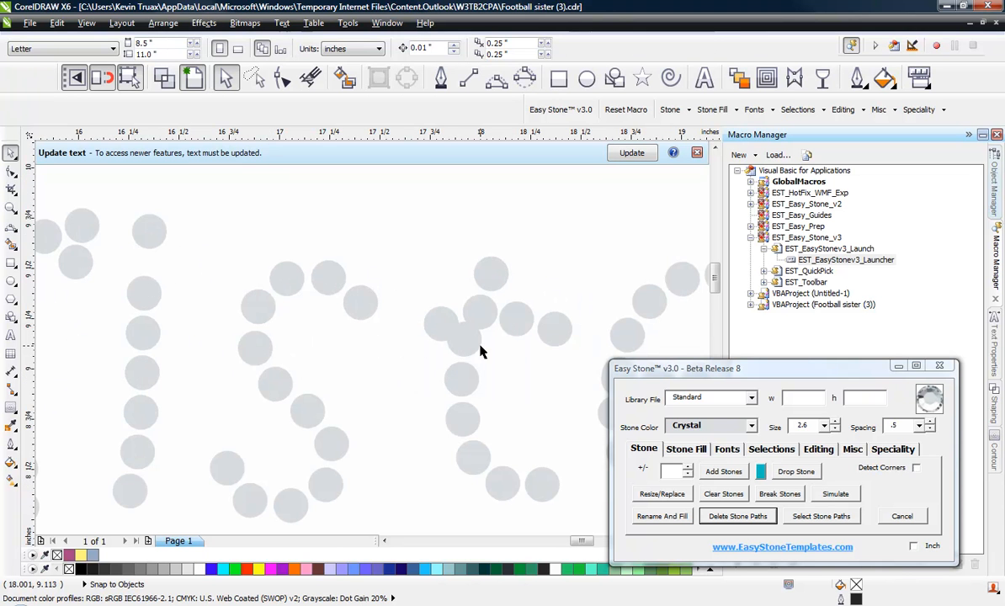
scroll(405, 335, down, 1)
drag(413, 261, 495, 433)
click(646, 493)
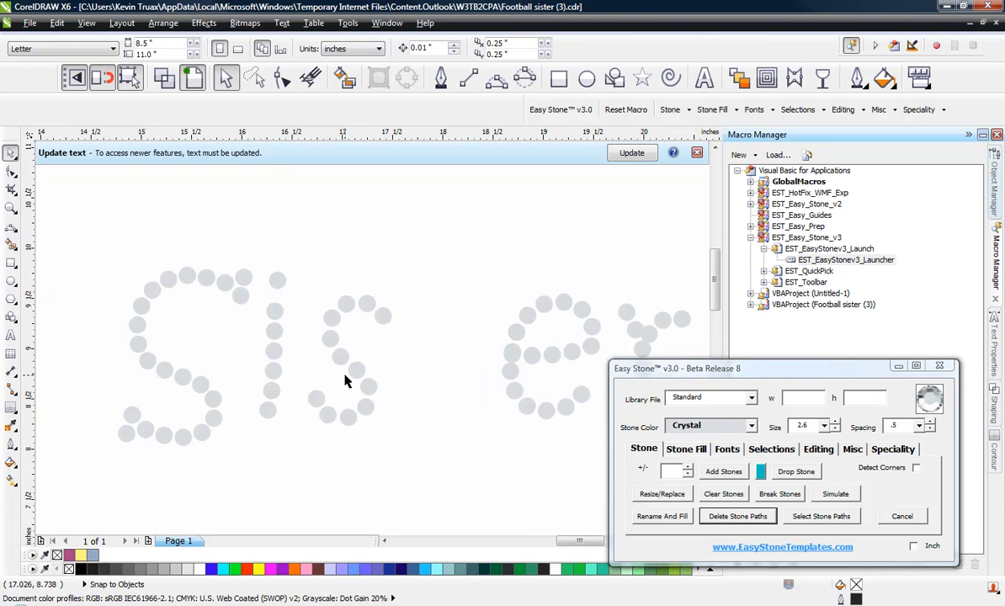
- Copy the cleaned-up t from Football into the gap between the s and e of Sister
scroll(344, 380, down, 1)
drag(373, 223, 410, 273)
drag(377, 223, 392, 368)
click(470, 360)
- Delete the duplicate stone where the e's crossbar meets its left curve
scroll(487, 363, up, 4)
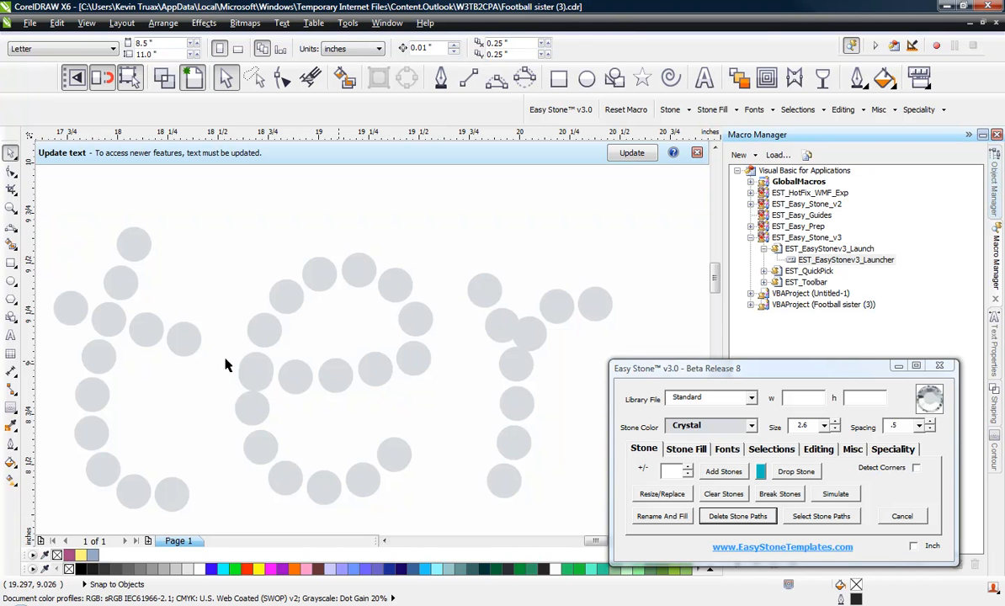
click(257, 377)
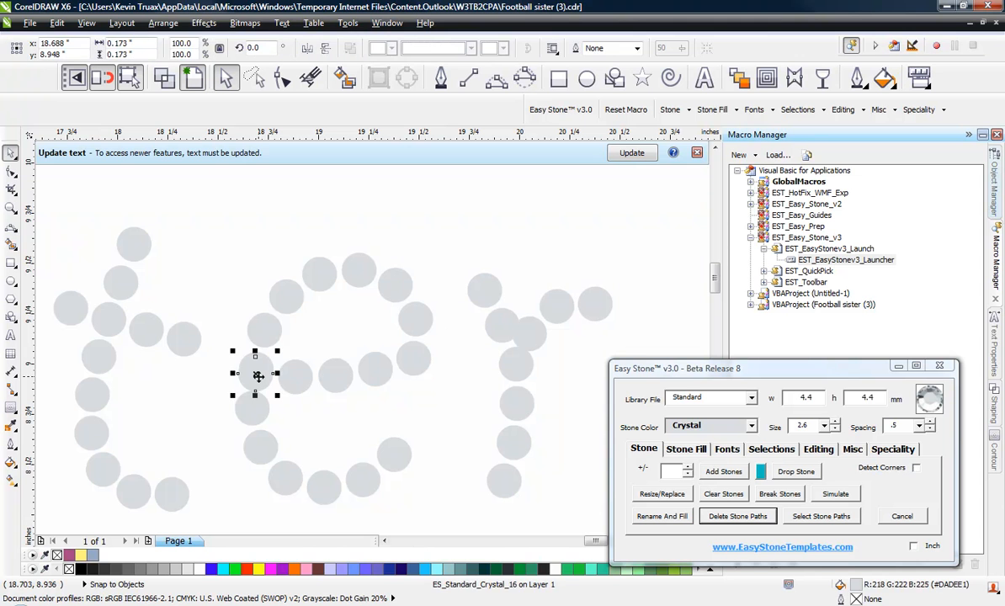
key(Delete)
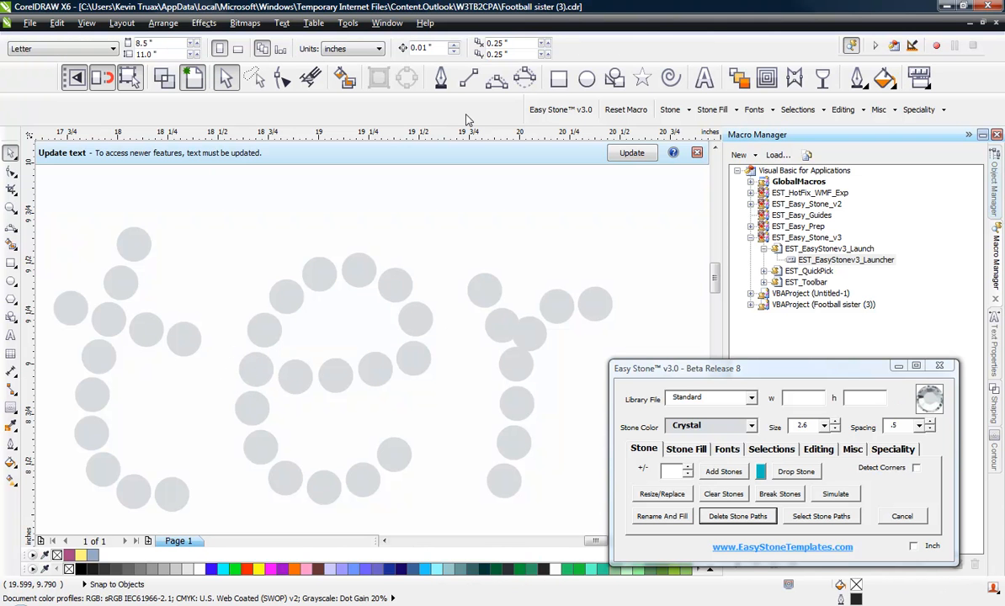
- Draw a three-point curve about 19.9 by 1.4 mm along the e's crossbar and re-space the stones on it
click(496, 79)
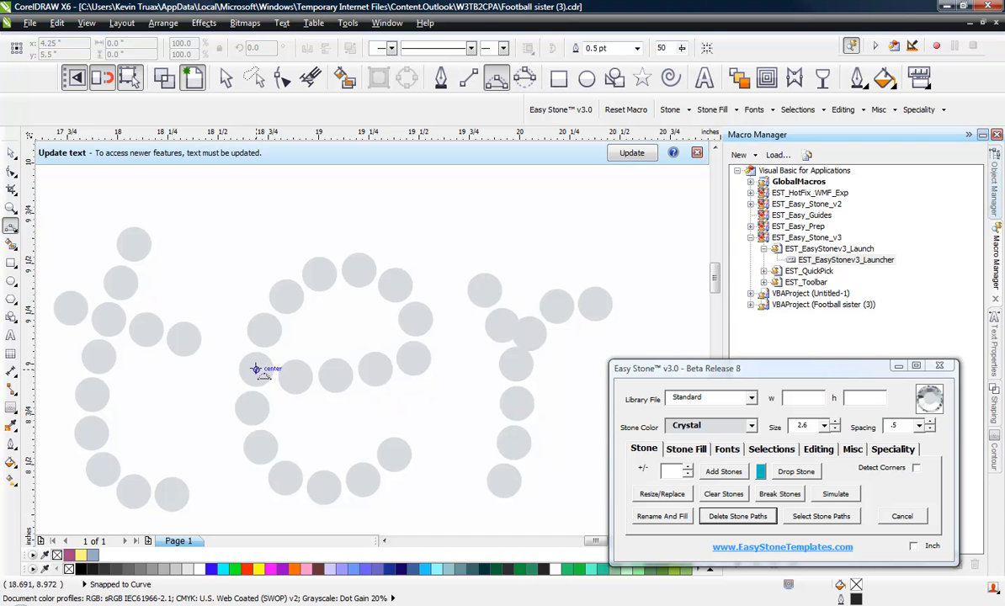
drag(256, 369, 413, 360)
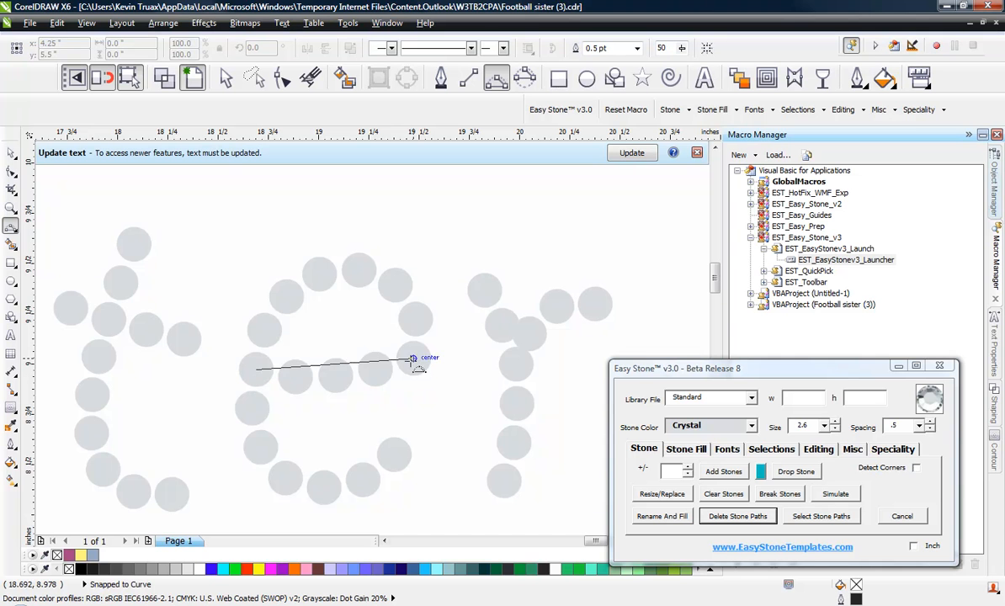
click(328, 375)
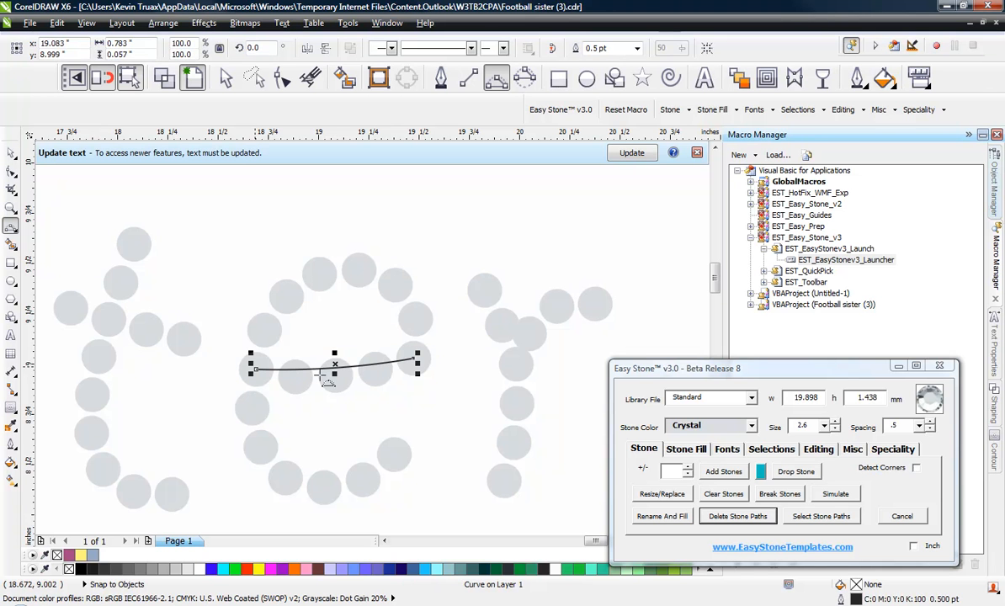
click(818, 448)
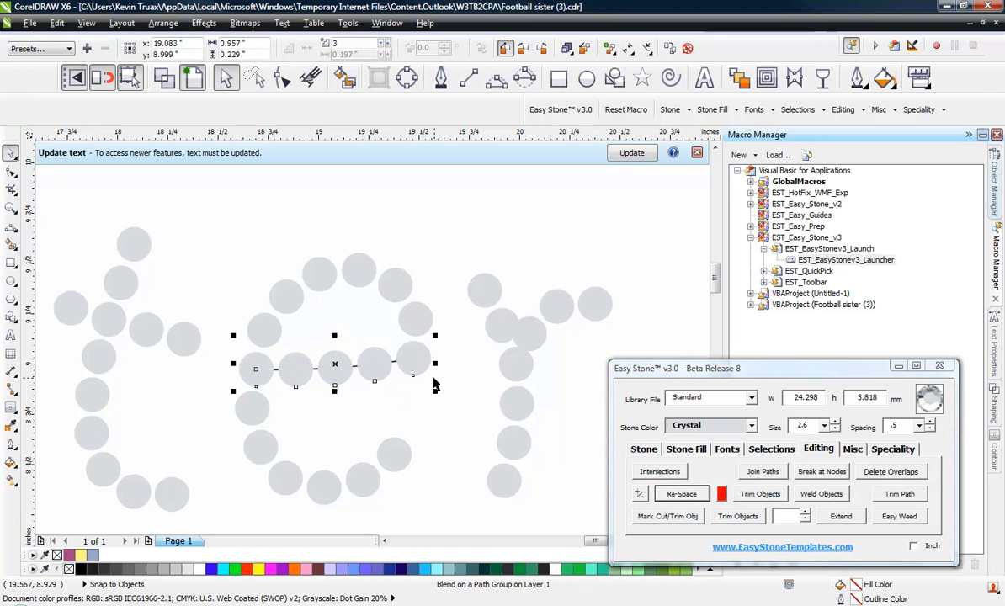
- Move the e's right-side stone above the crossbar inward so it sits evenly between its neighbouring stones
scroll(408, 309, up, 4)
click(417, 337)
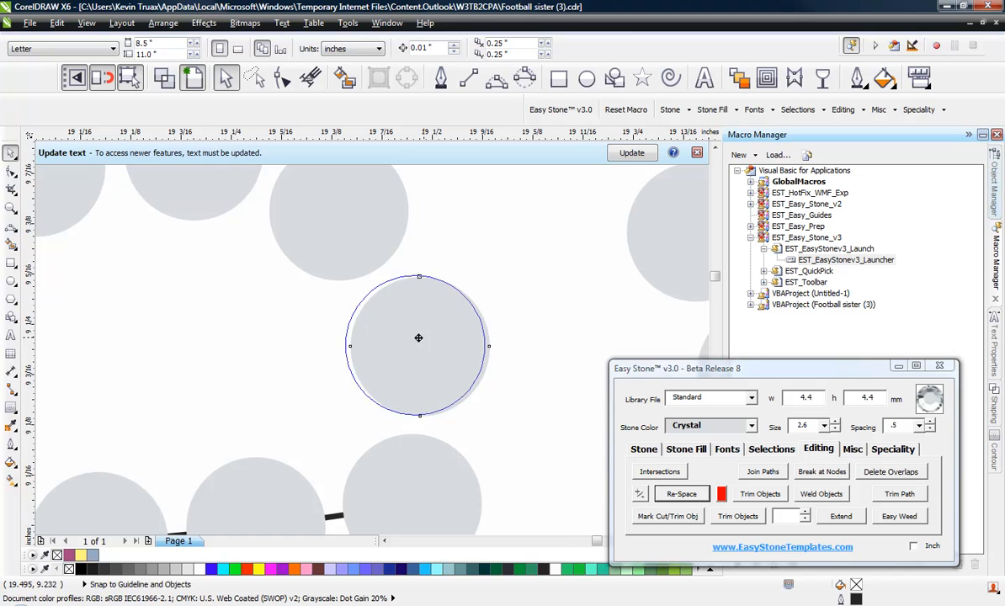
drag(418, 337, 378, 340)
scroll(473, 343, down, 4)
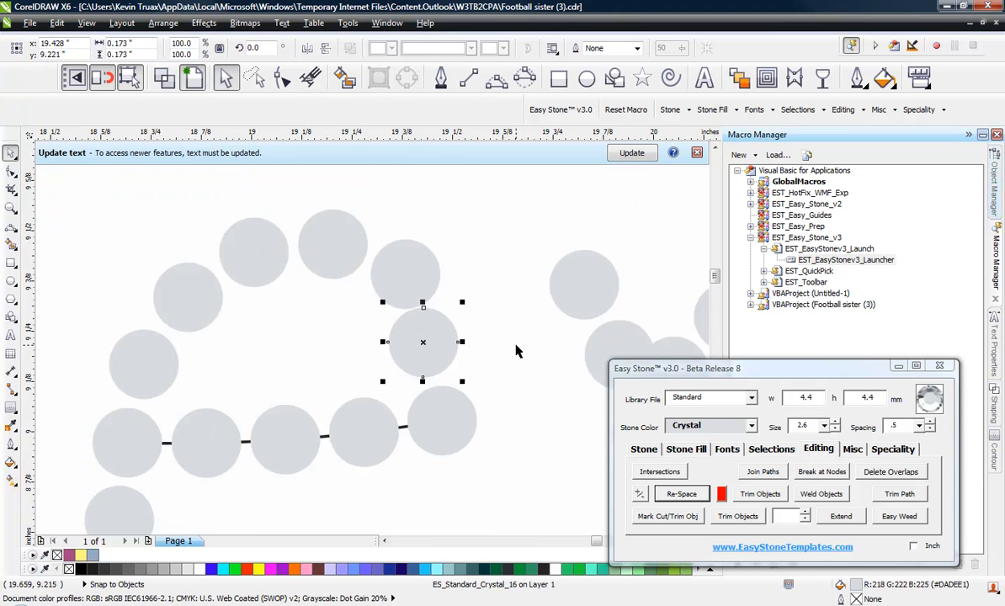
scroll(483, 358, up, 4)
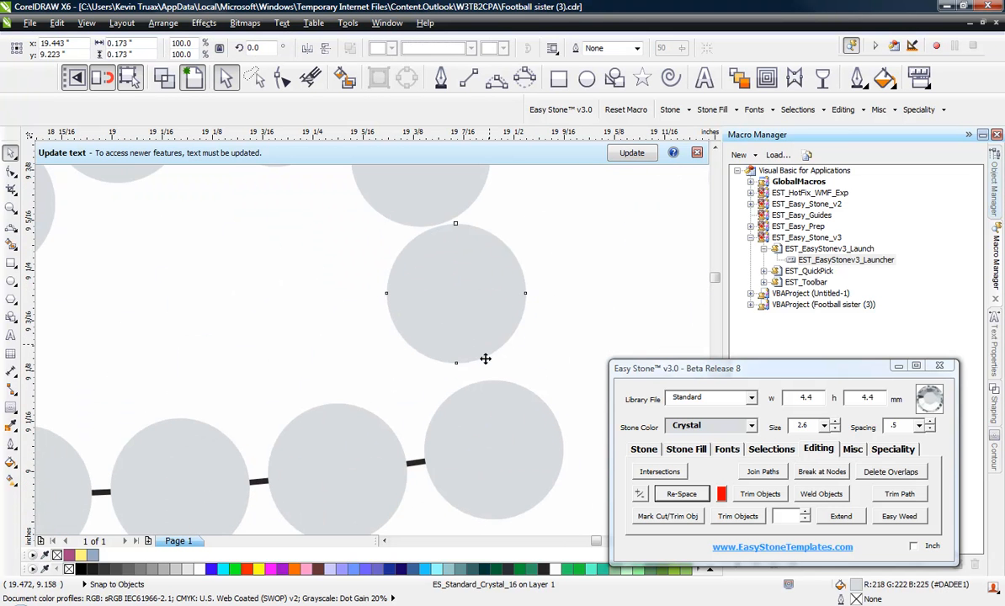
click(533, 359)
- Delete the stone path running through the e's crossbar stones
scroll(533, 359, down, 4)
click(426, 378)
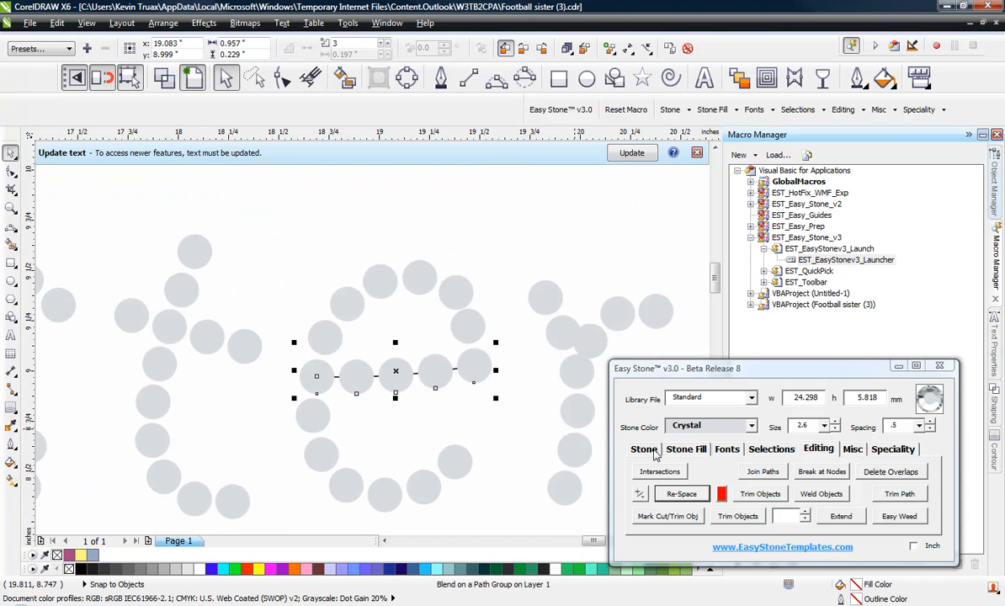
click(643, 449)
click(728, 516)
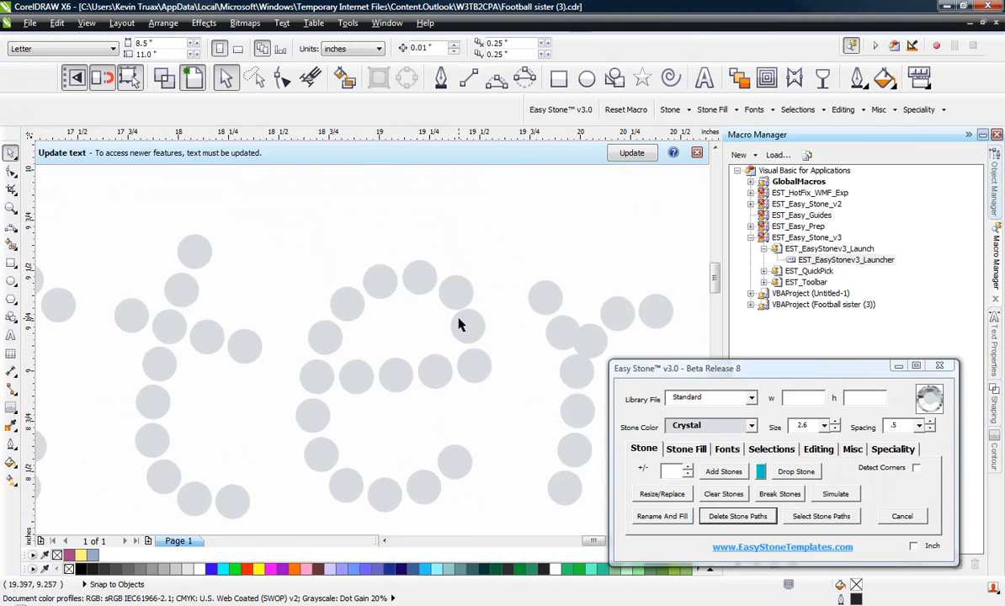
- Draw a three-point curve about 20 by 13.2 mm over the e's upper loop and re-space the loop's stones along it
click(496, 78)
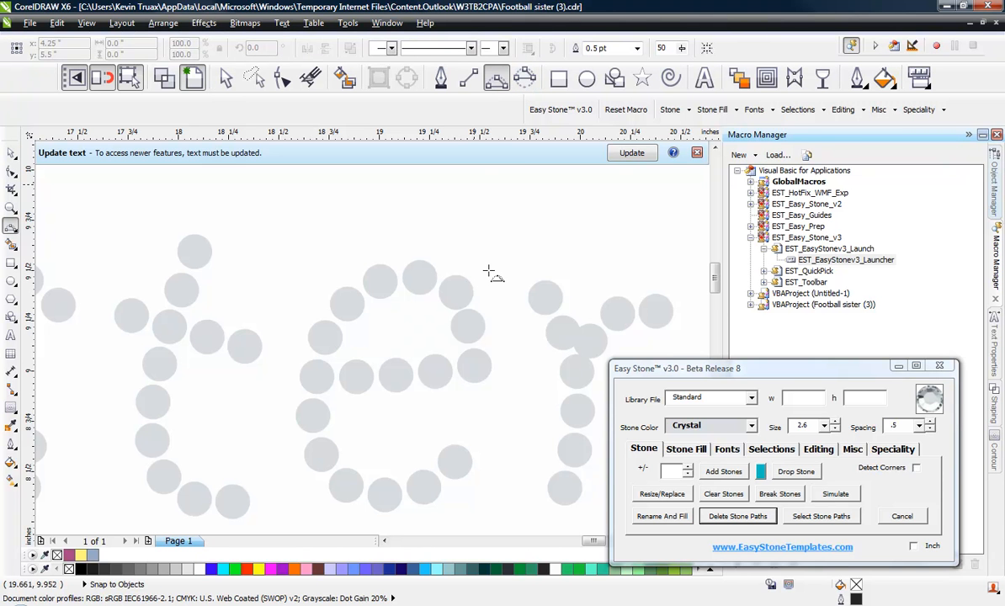
drag(477, 366, 318, 375)
click(402, 275)
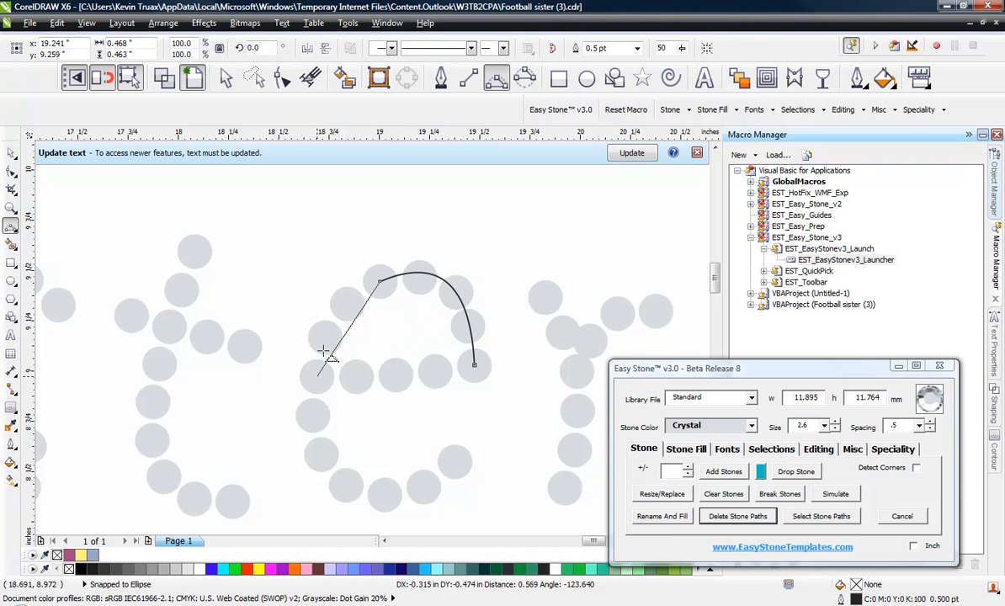
click(334, 339)
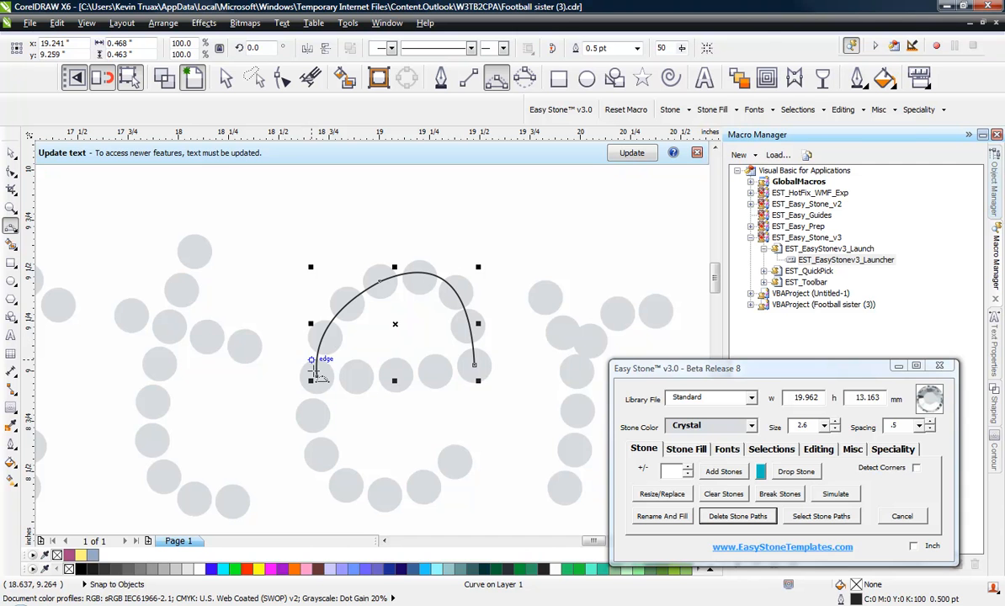
click(811, 449)
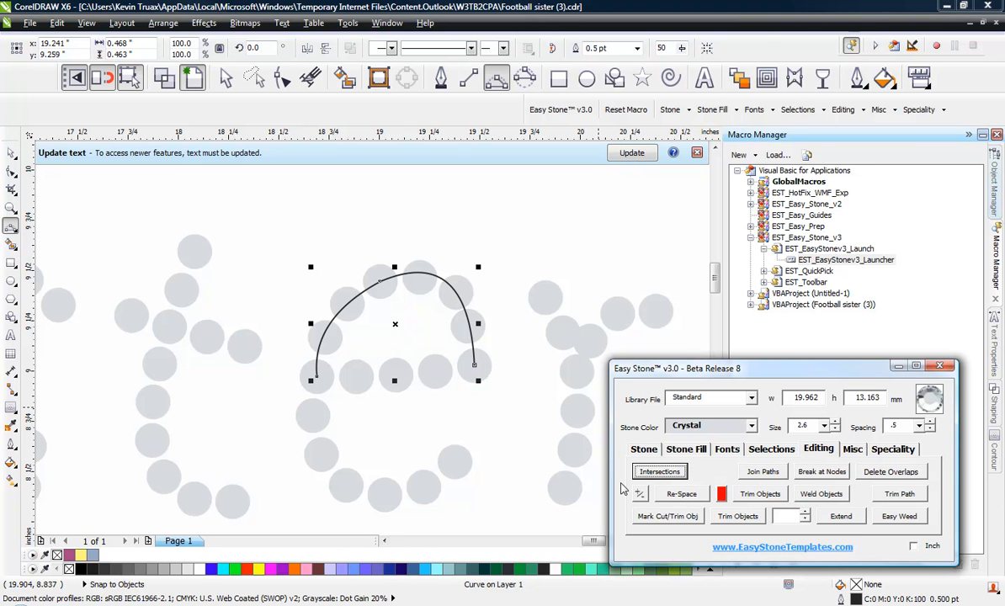
click(680, 496)
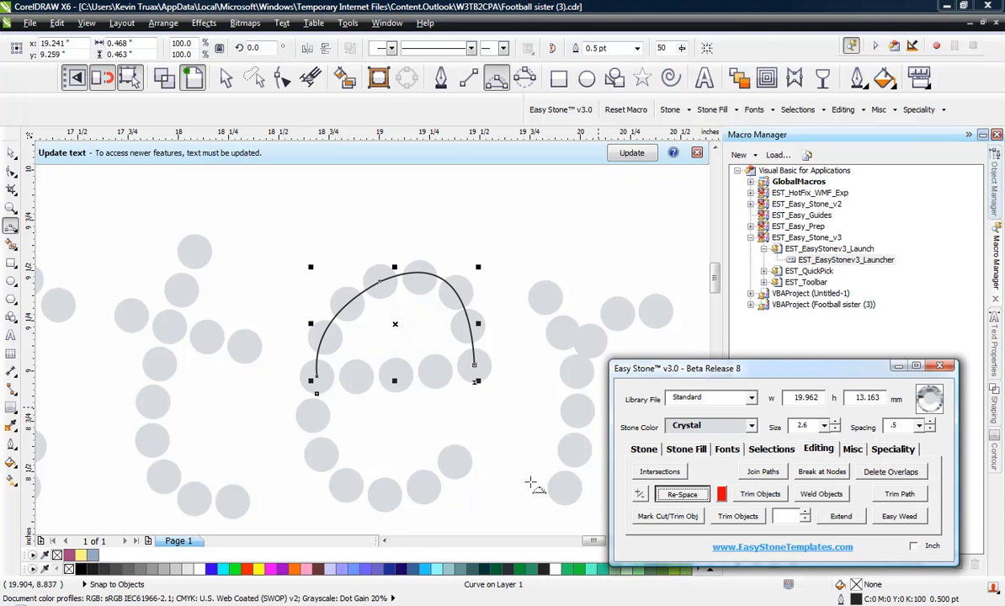
click(516, 423)
- Delete the stone path running through the e's upper loop stones
scroll(379, 286, down, 2)
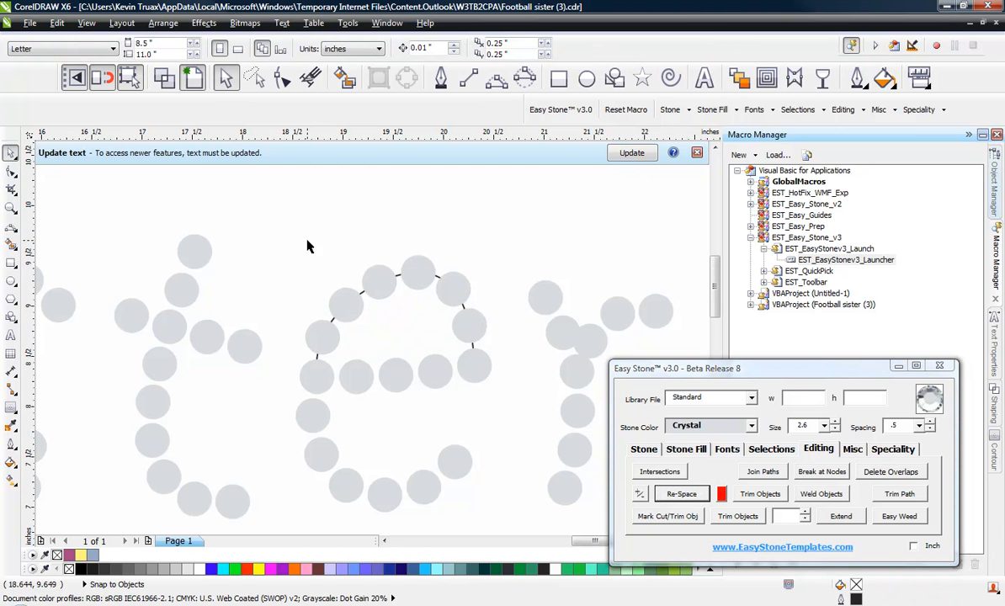
drag(292, 207, 405, 395)
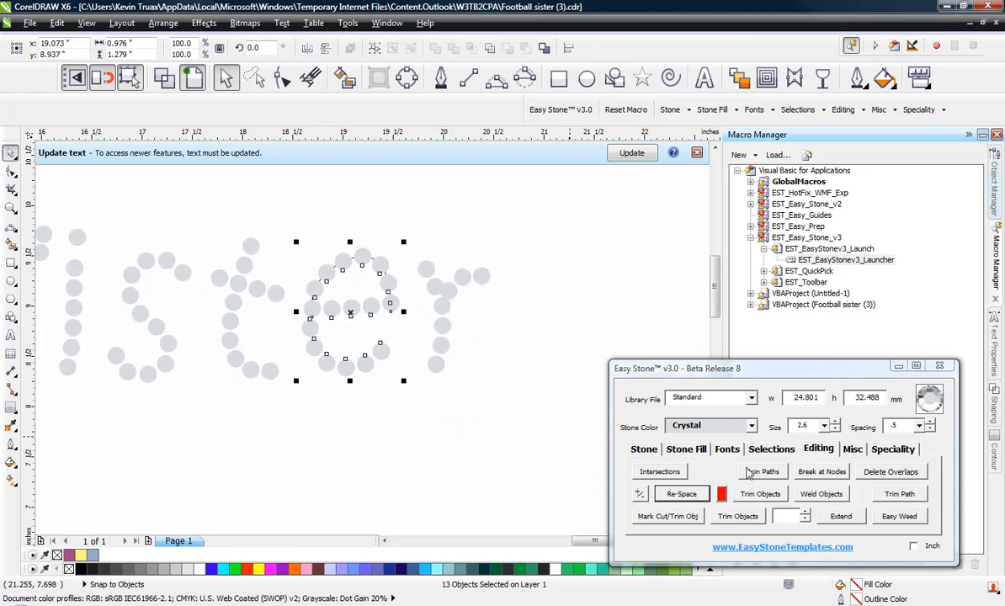
click(644, 449)
click(737, 516)
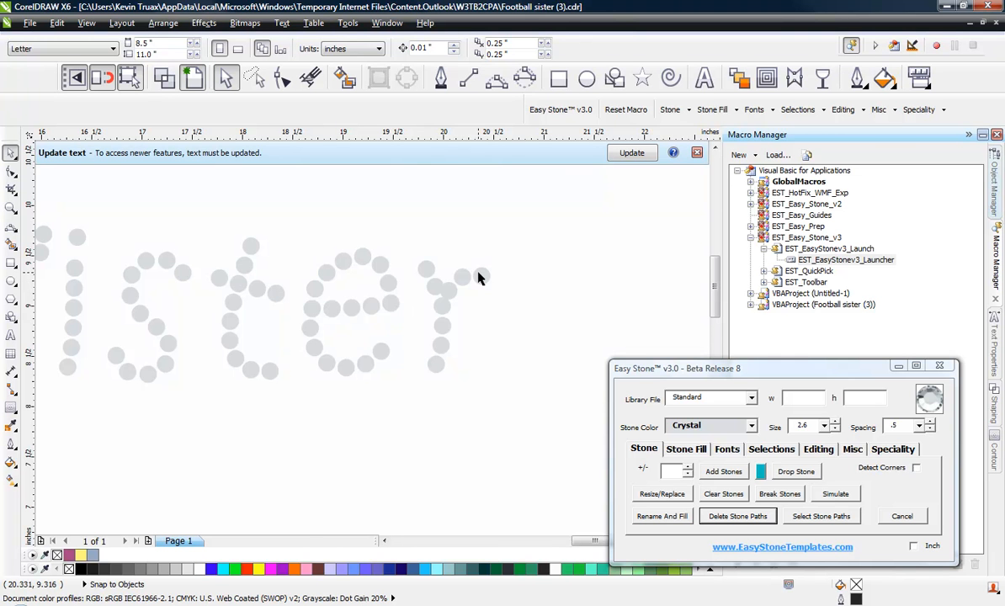
- Draw a three-point curve about 4.2 by 25.4 mm down the r's stem and re-space the stem stones on it
scroll(478, 278, up, 2)
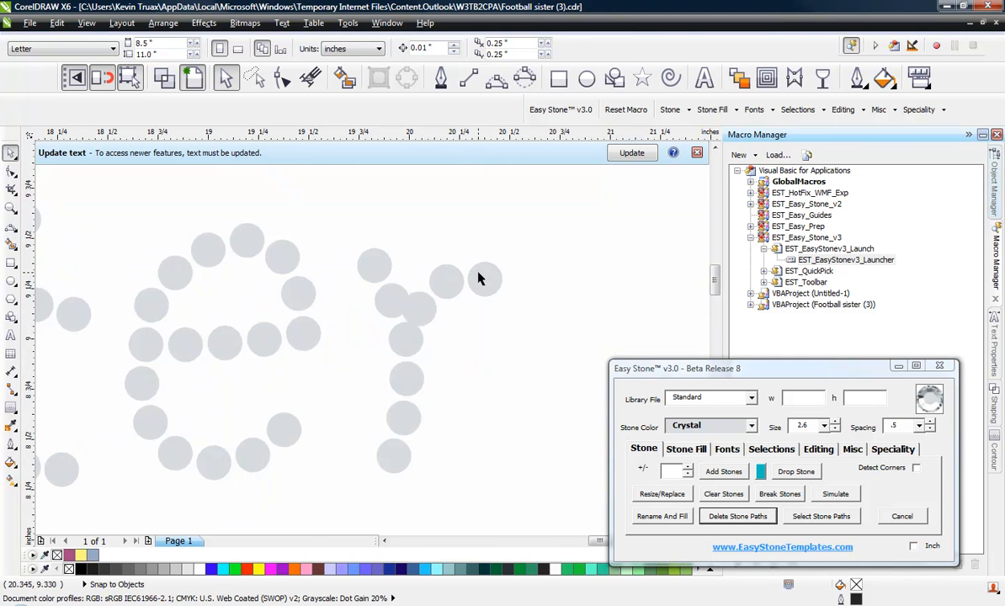
click(497, 80)
mouse_move(374, 266)
mouse_down()
mouse_move(371, 435)
mouse_move(396, 468)
mouse_move(404, 345)
mouse_up()
click(693, 500)
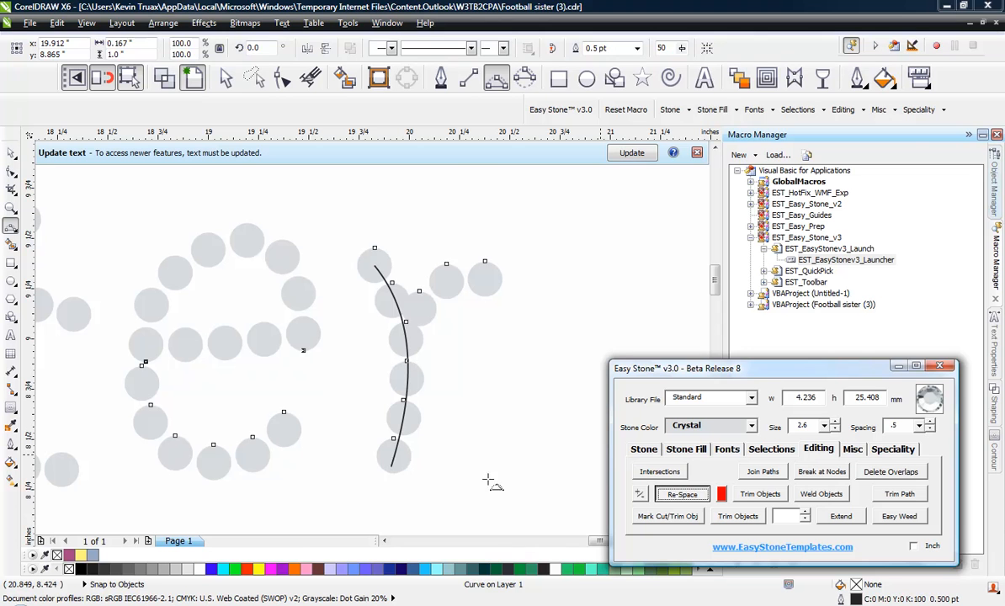
click(406, 388)
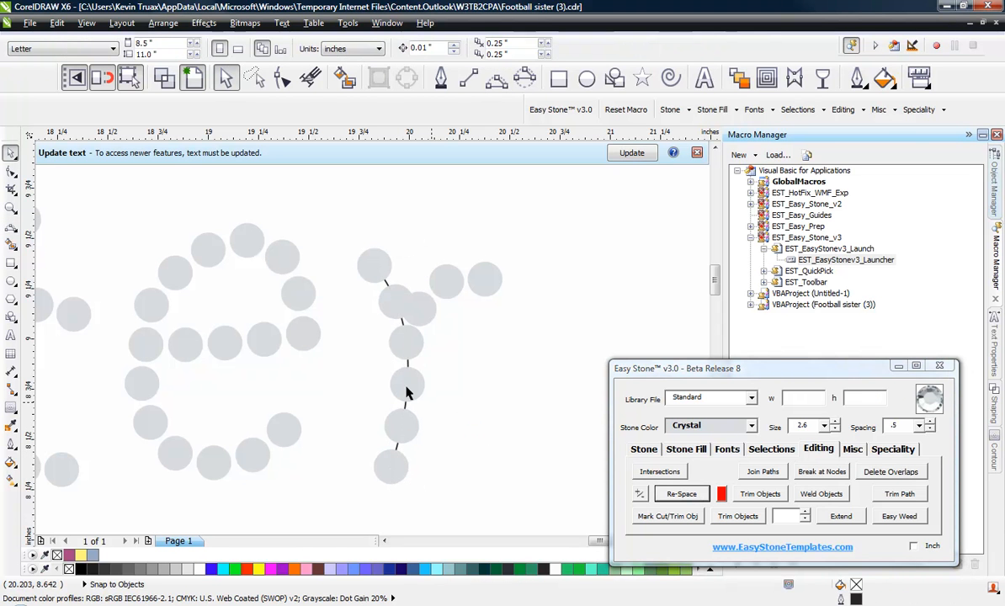
- Flatten the bend of the r's stem path to about 3.2 mm wide by shifting its middle away from the arm
key(F10)
drag(408, 368, 399, 367)
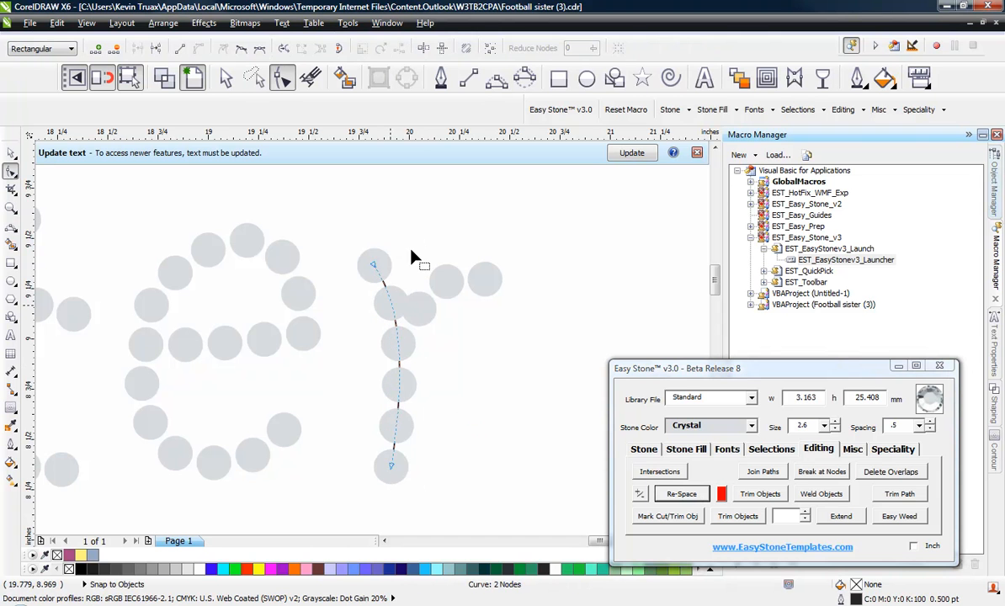
click(11, 153)
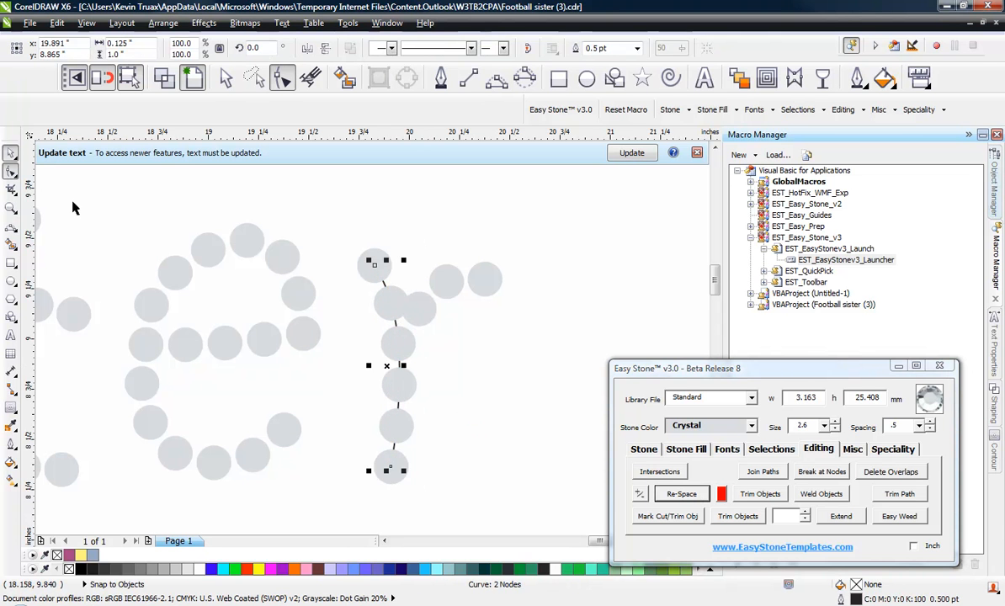
click(72, 206)
click(399, 371)
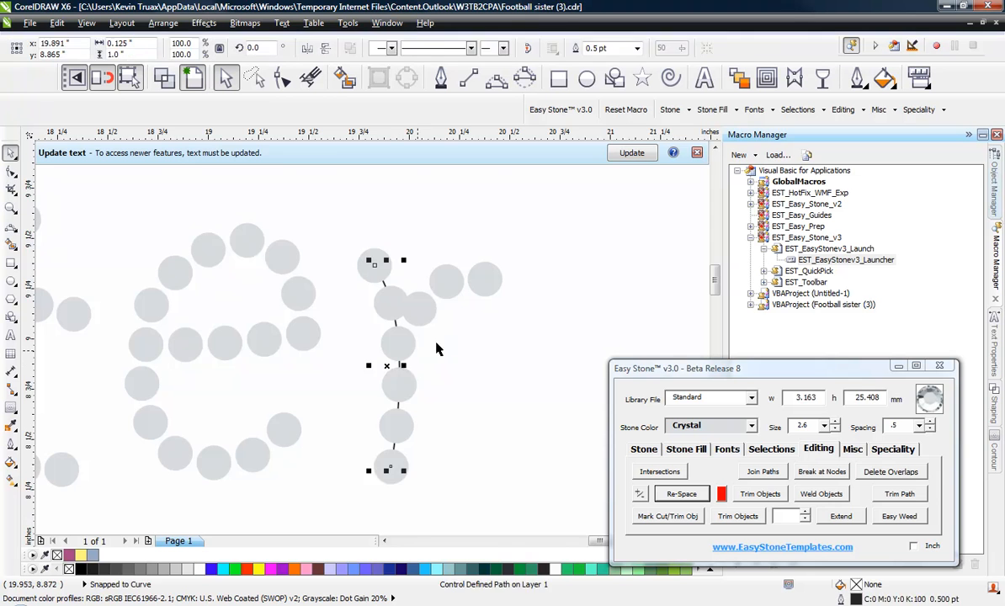
- Move the r's three arm stones together away from the stem to clear the overlap at the joint
scroll(471, 279, up, 2)
drag(631, 215, 327, 398)
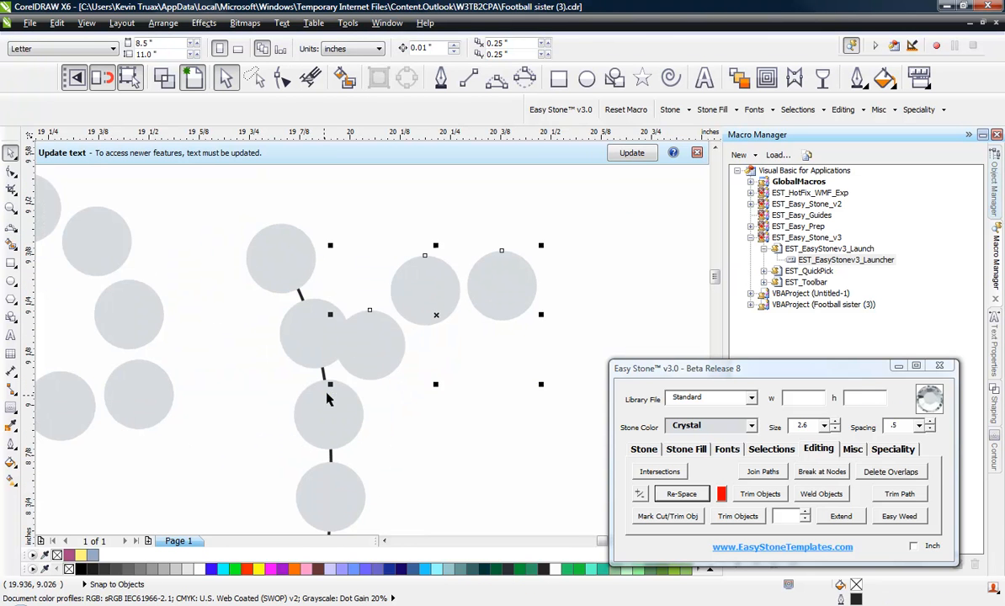
scroll(372, 354, up, 3)
drag(372, 354, 436, 405)
scroll(365, 303, down, 3)
click(475, 388)
- Delete the remaining stone paths from the whole word Sister
scroll(505, 291, down, 2)
scroll(505, 292, down, 2)
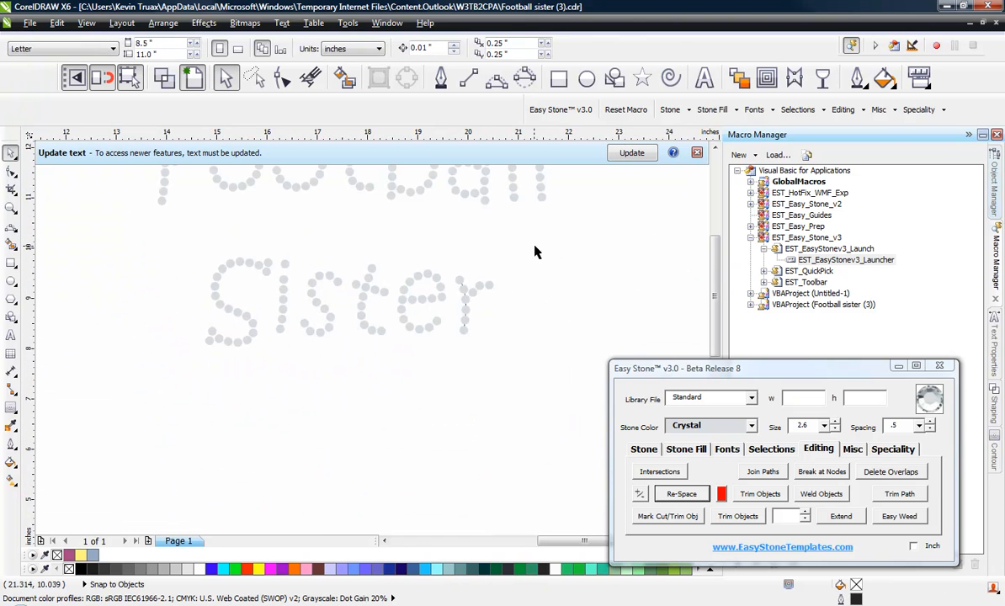
drag(539, 251, 162, 392)
click(652, 453)
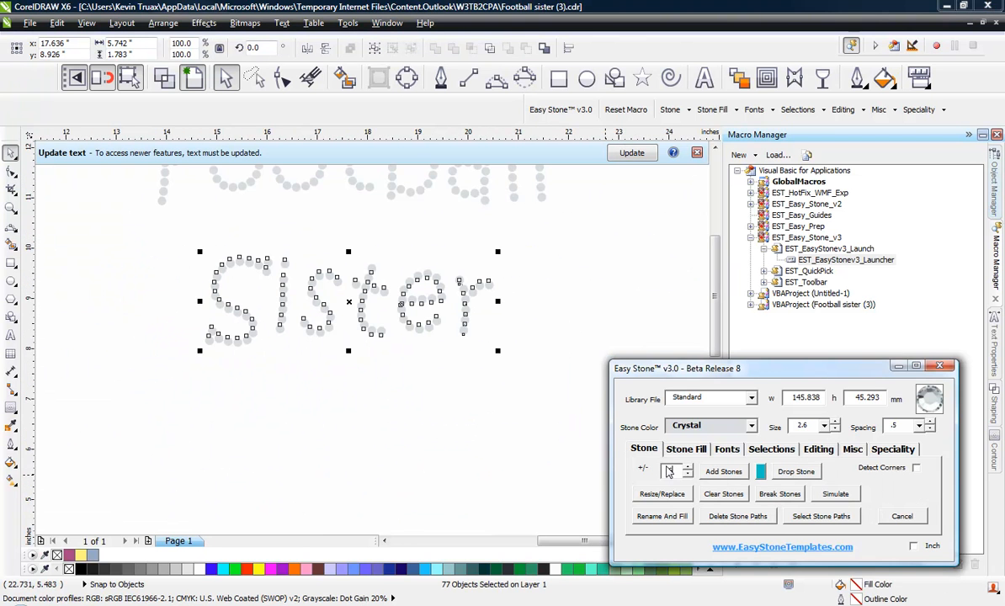
click(726, 515)
- Add a weedbox around the complete Football Sister stone lettering and check the lettering against it
scroll(472, 484, down, 2)
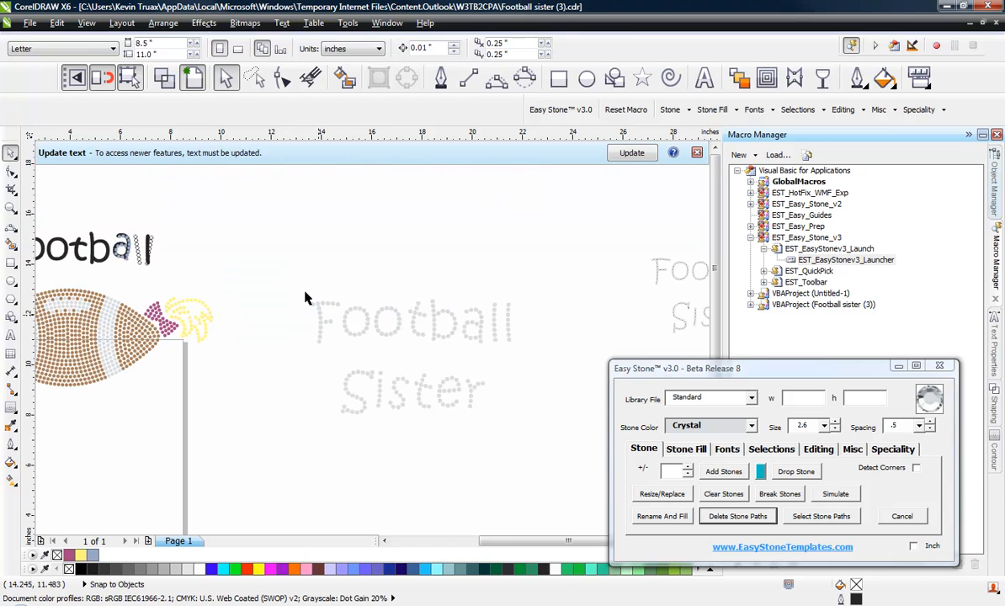
drag(284, 330, 514, 444)
click(852, 449)
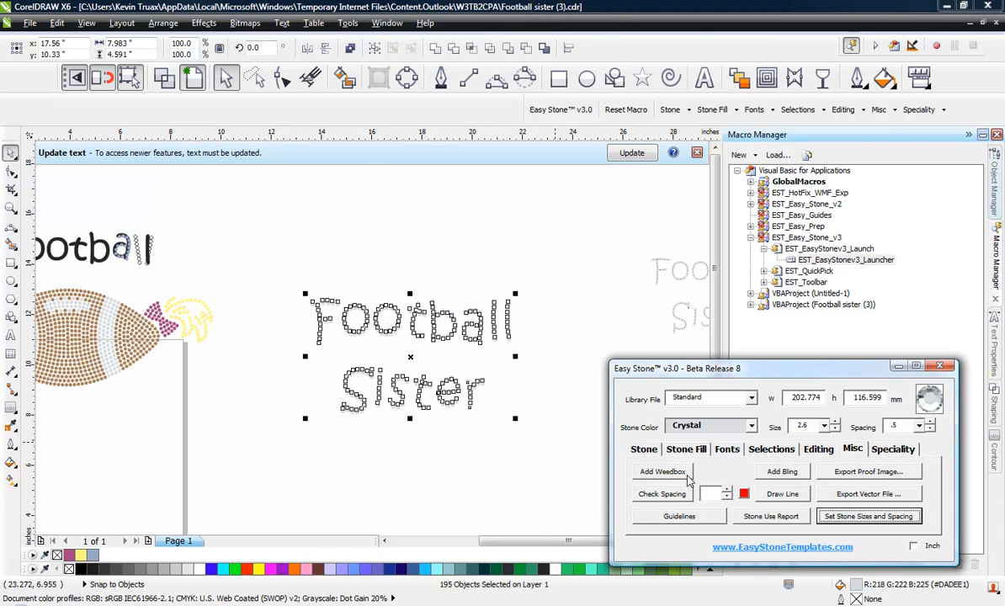
click(662, 472)
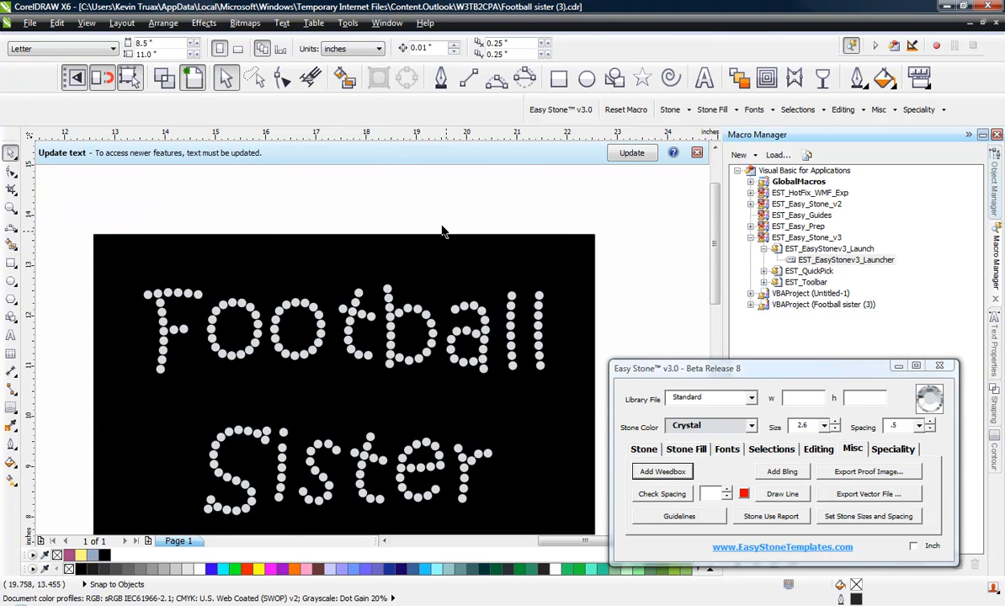
scroll(446, 330, down, 1)
scroll(391, 283, up, 2)
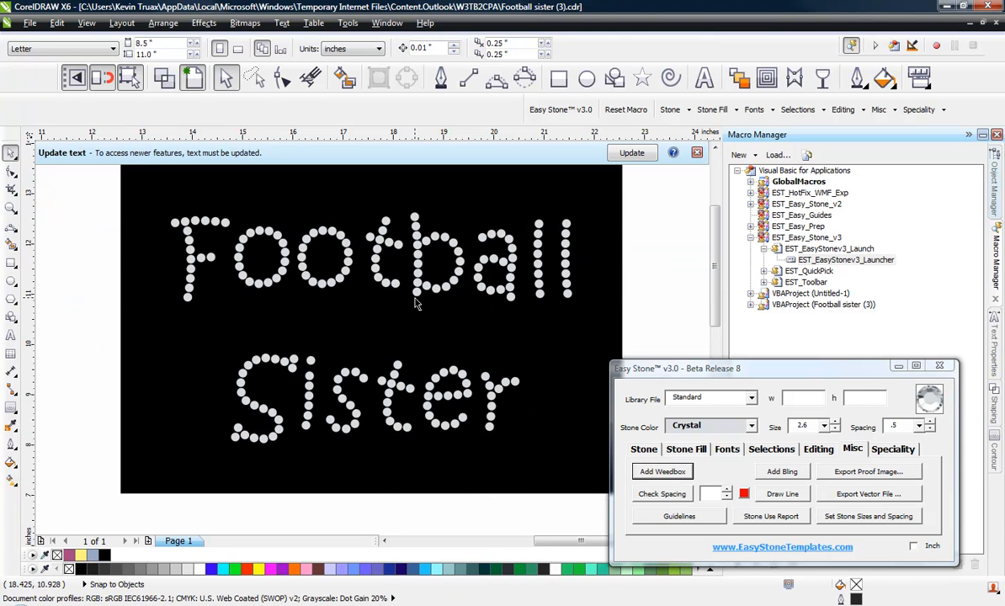